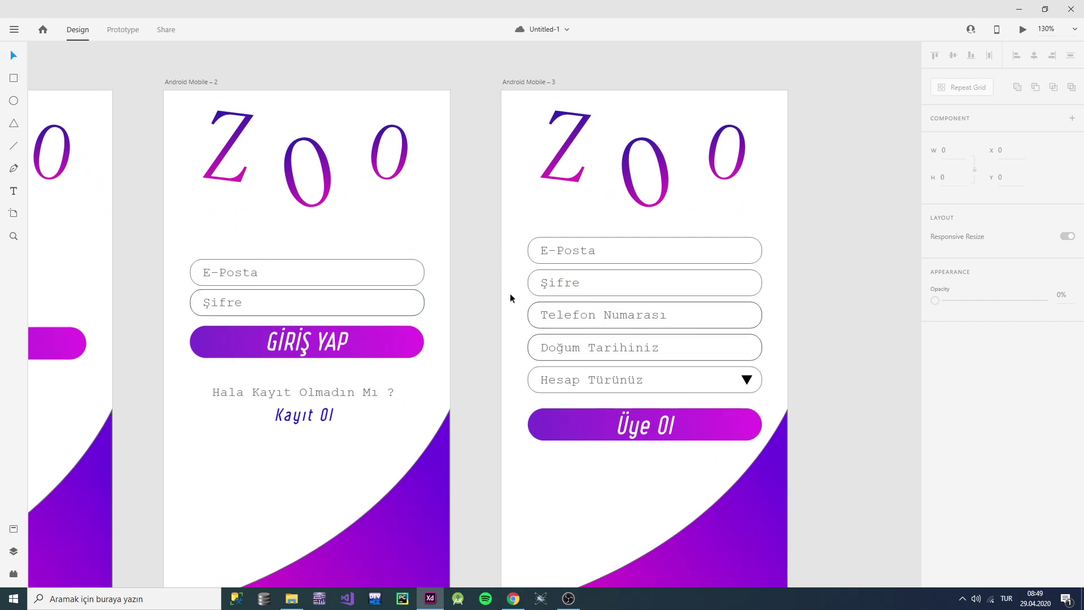
# Step: Tighten the vertical spacing between the form fields and the Üye Ol button on the Android Mobile – 3 artboard
pyautogui.scroll(3, 518, 310)
pyautogui.scroll(-4, 554, 320)
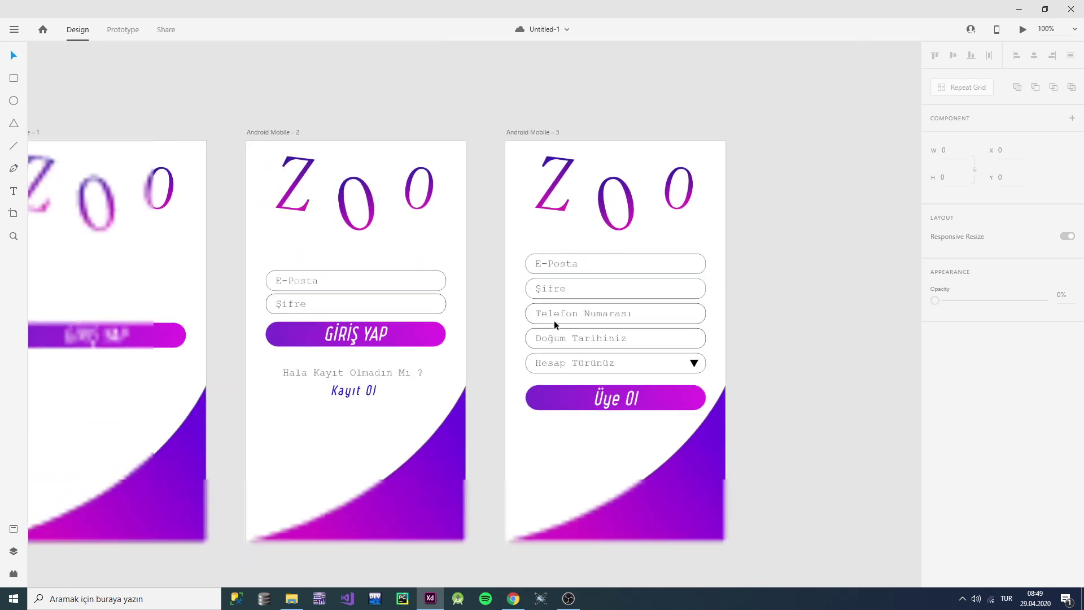
pyautogui.scroll(2, 577, 312)
pyautogui.scroll(3, 577, 307)
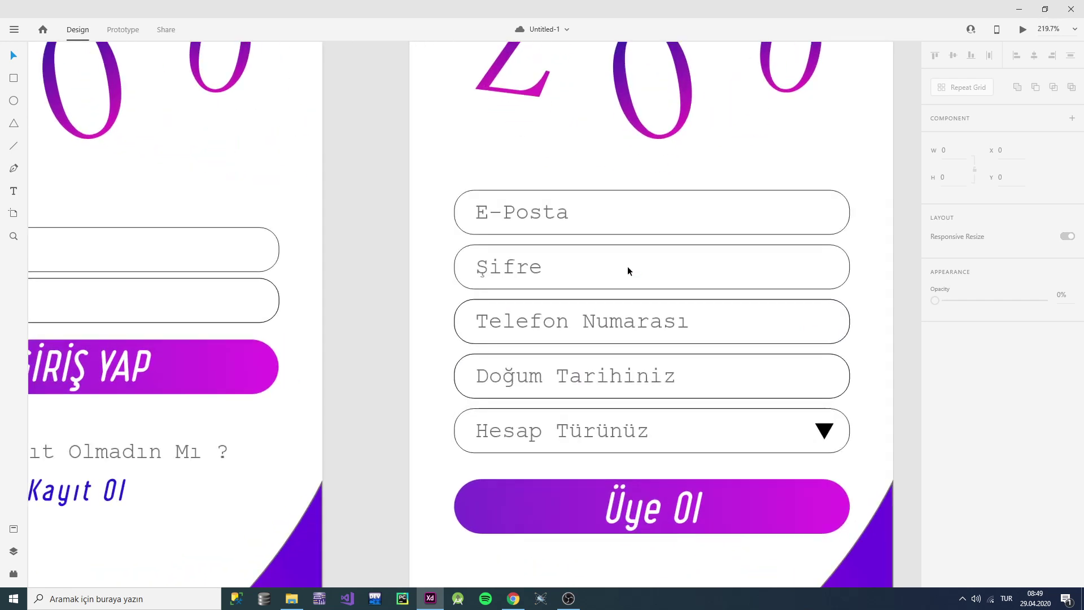
pyautogui.click(627, 262)
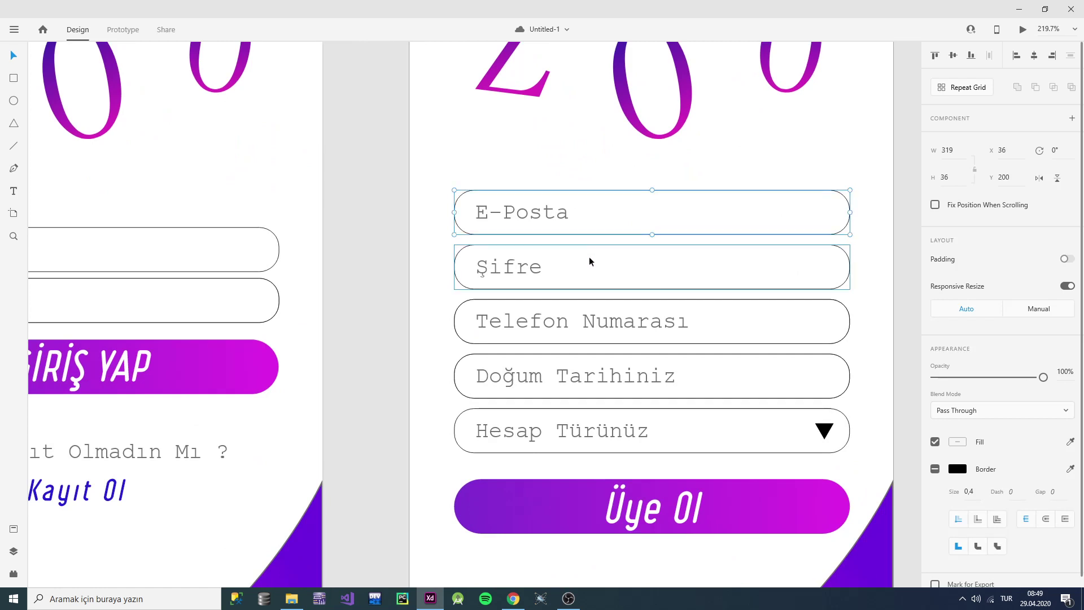
pyautogui.moveTo(588, 261); pyautogui.dragTo(589, 258)
pyautogui.moveTo(699, 326); pyautogui.dragTo(699, 319)
pyautogui.moveTo(744, 375); pyautogui.dragTo(746, 364)
pyautogui.moveTo(765, 418); pyautogui.dragTo(765, 399)
pyautogui.moveTo(774, 486); pyautogui.dragTo(773, 461)
pyautogui.click(398, 387)
pyautogui.scroll(-5, 398, 388)
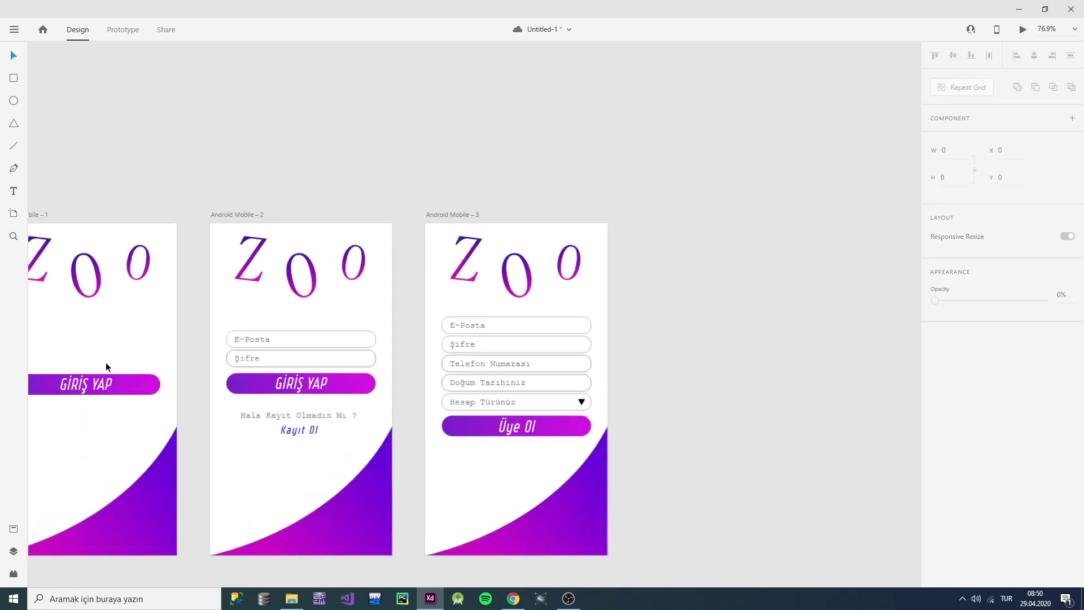
pyautogui.scroll(5, 110, 362)
pyautogui.scroll(1, 348, 348)
pyautogui.click(619, 349)
pyautogui.moveTo(639, 347); pyautogui.dragTo(431, 274)
pyautogui.scroll(-3, 637, 350)
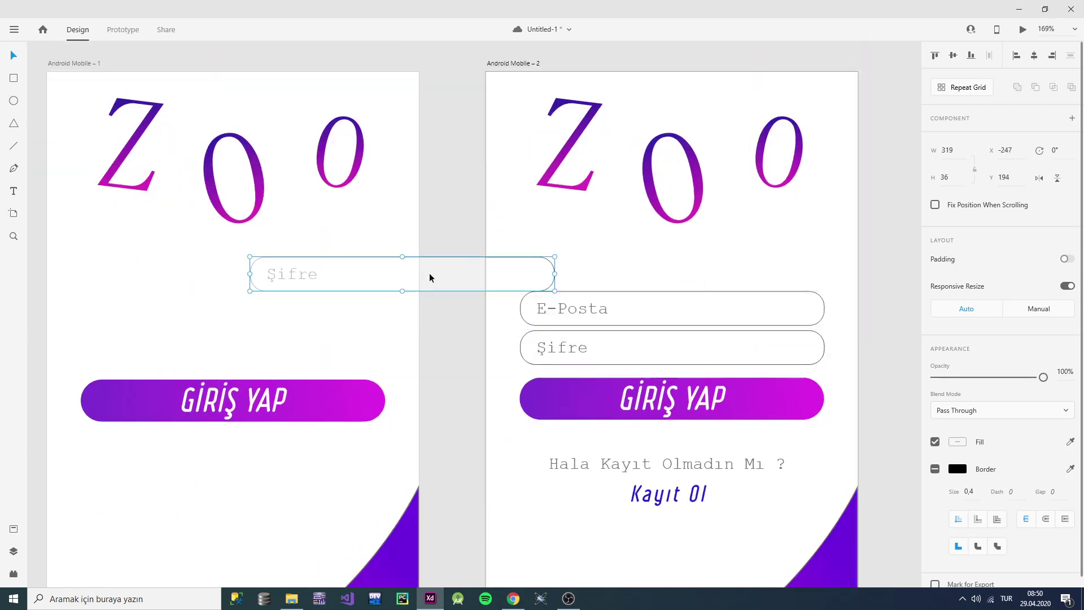
pyautogui.press('Delete')
pyautogui.moveTo(618, 345); pyautogui.dragTo(441, 366)
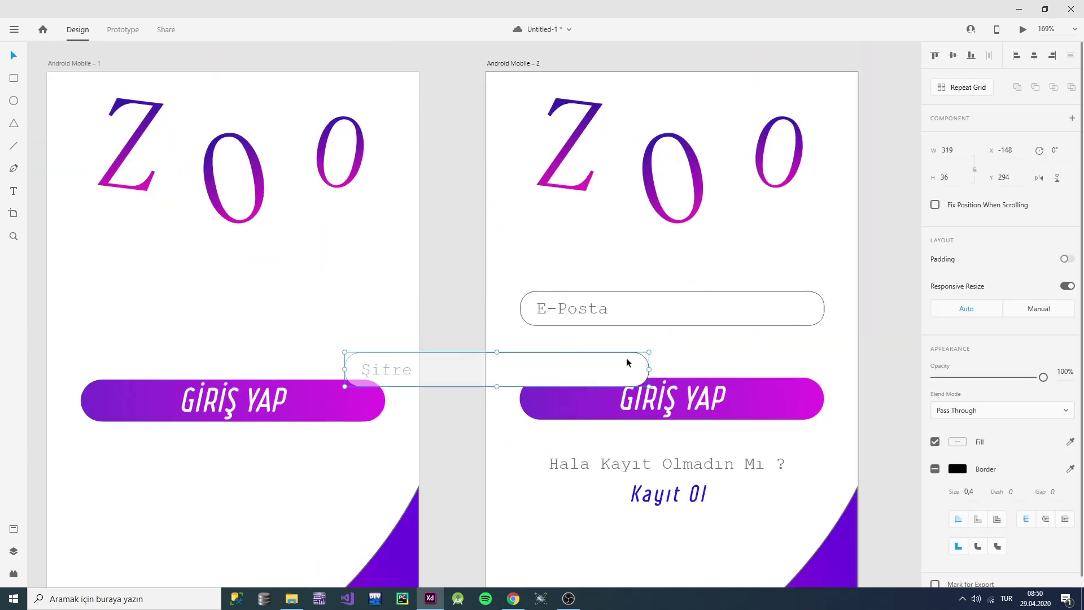
pyautogui.hotkey('ctrl', 'z')
# Step: Move the Şifre field slightly up, closer to the E-Posta field, on the Android Mobile – 2 artboard
pyautogui.moveTo(700, 350); pyautogui.dragTo(700, 348)
pyautogui.click(844, 355)
# Step: Move the GİRİŞ YAP button on the Android Mobile – 1 artboard down to about Y 354.5, keeping it horizontally centred
pyautogui.scroll(-5, 797, 357)
pyautogui.scroll(-4, 679, 362)
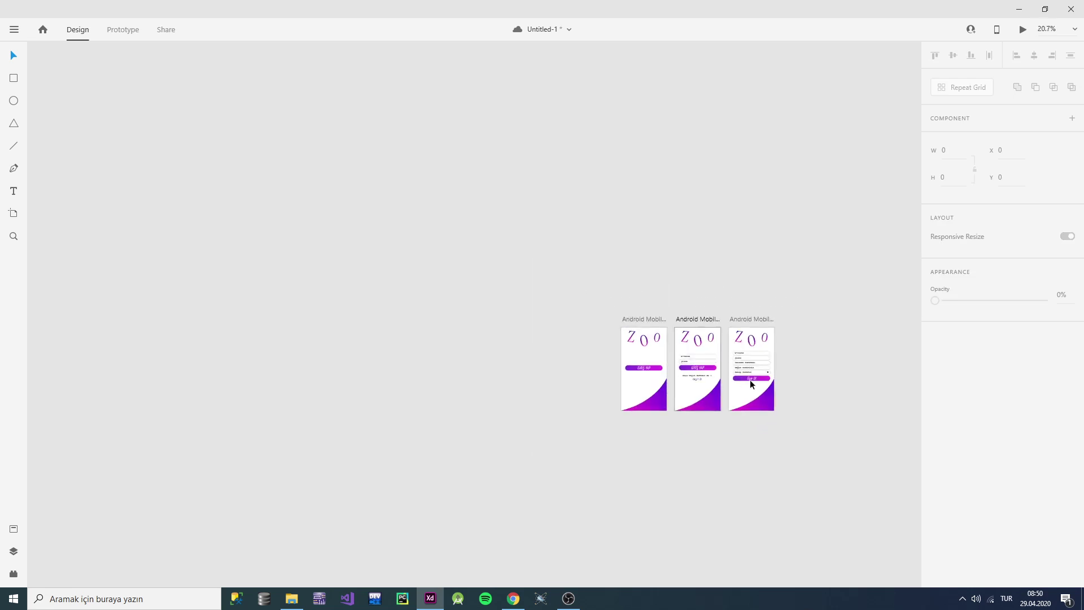
pyautogui.scroll(4, 749, 379)
pyautogui.scroll(3, 412, 369)
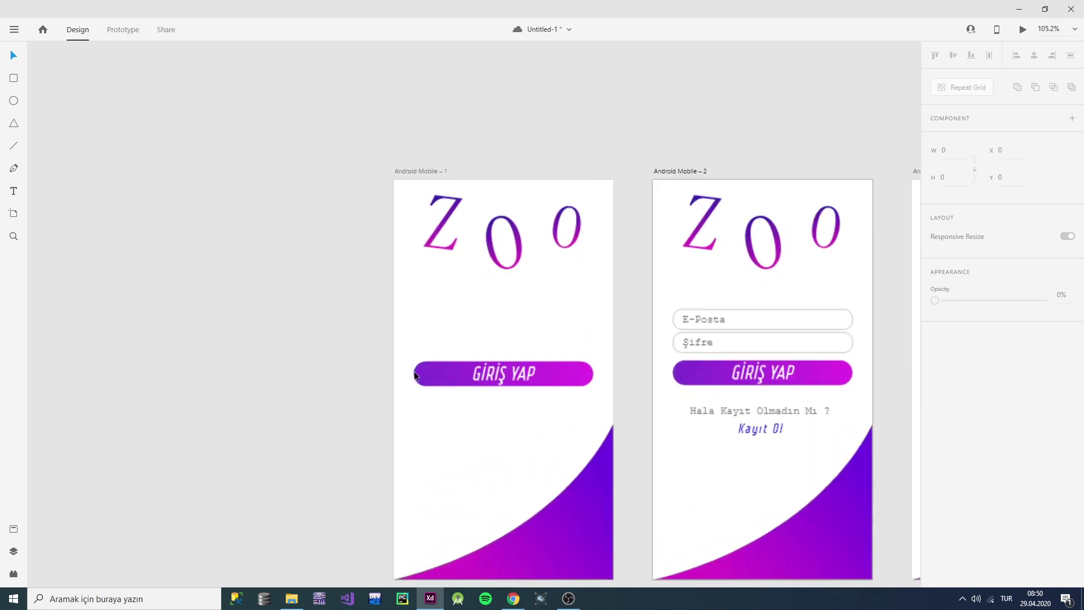
pyautogui.scroll(-3, 446, 384)
pyautogui.scroll(2, 456, 388)
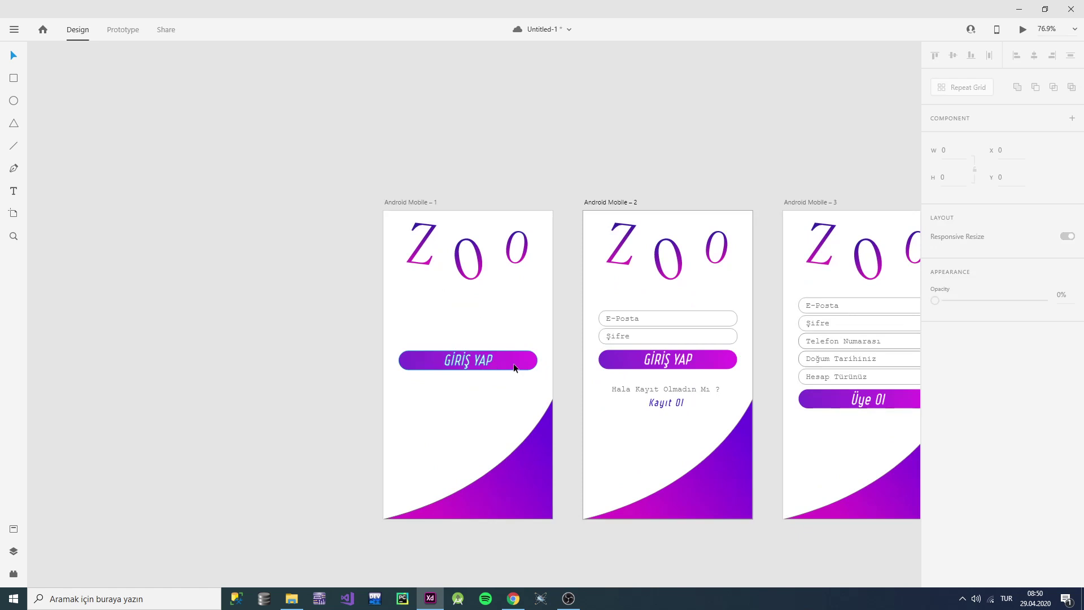
pyautogui.moveTo(513, 363); pyautogui.dragTo(514, 375)
pyautogui.click(527, 402)
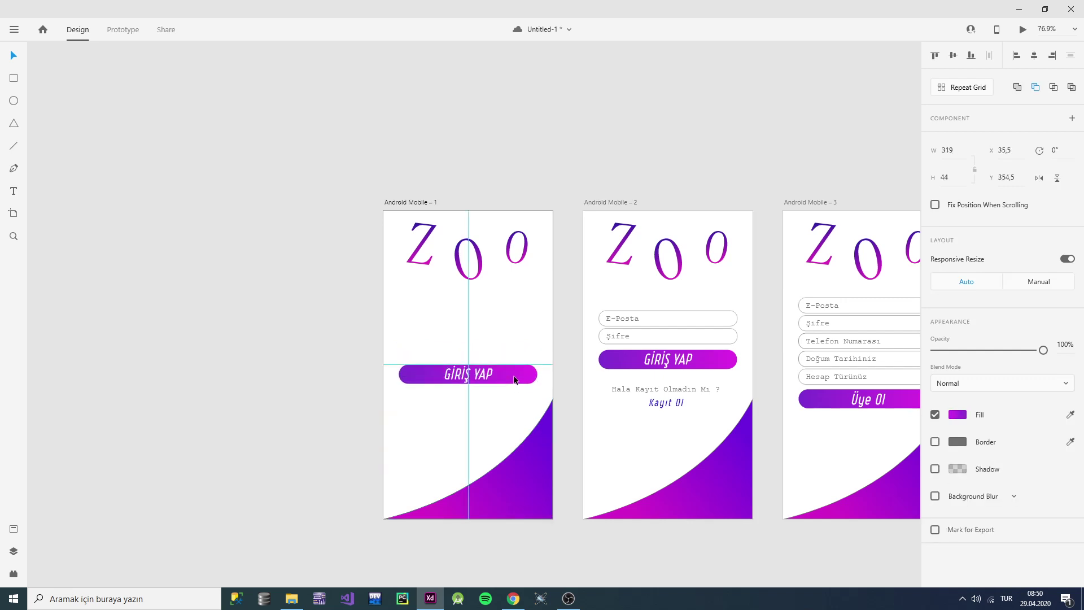
pyautogui.press('Escape')
# Step: Add the slogan text "Alışverişin En Karlı Yolu" below the ZOO logo on the Android Mobile – 1 artboard
pyautogui.click(13, 191)
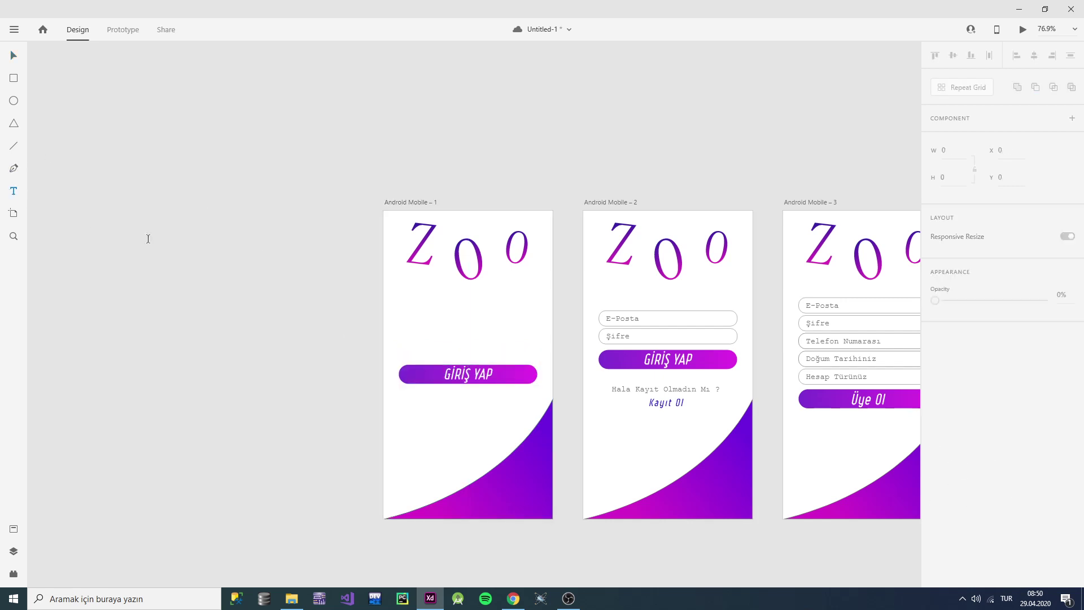
pyautogui.hscroll(-1, 147, 235)
pyautogui.click(424, 295)
pyautogui.write('A')
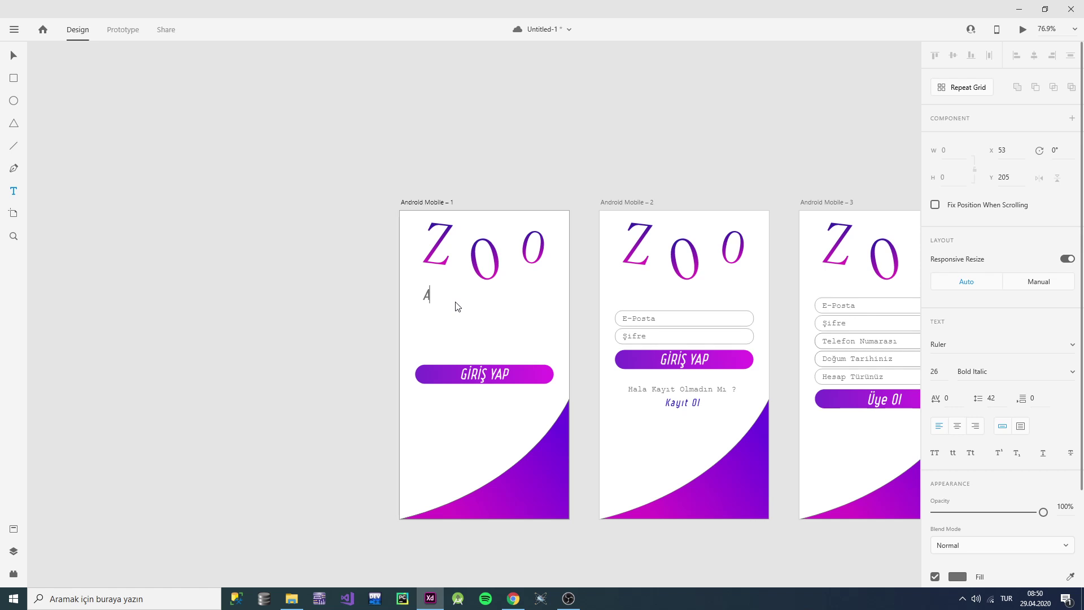
pyautogui.press('capslock')
pyautogui.write('lışveriiş')
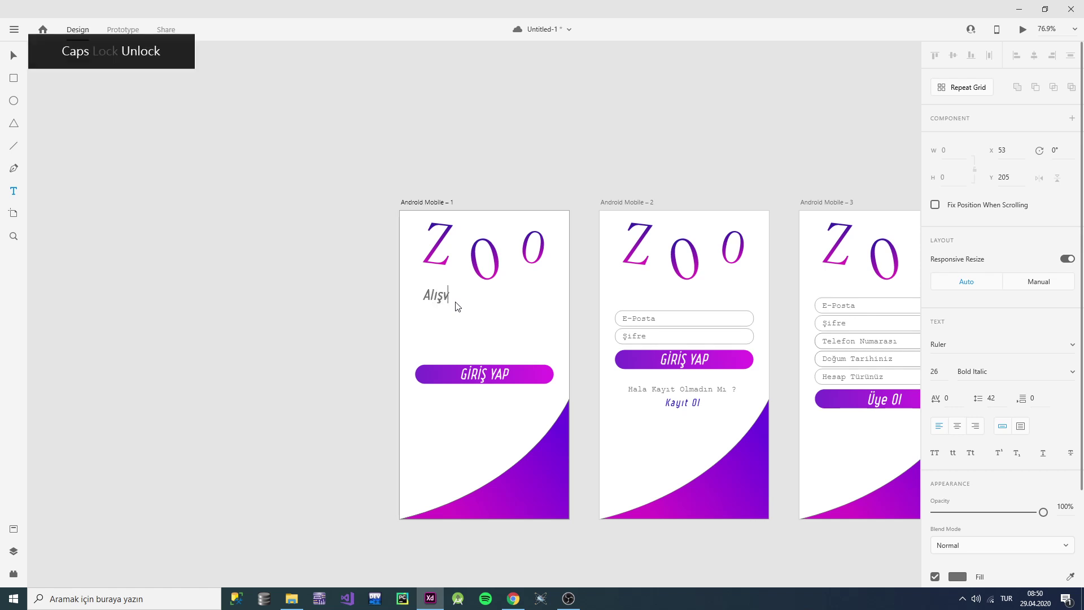
pyautogui.press('BackSpace')
pyautogui.press('BackSpace')
pyautogui.write('şin ')
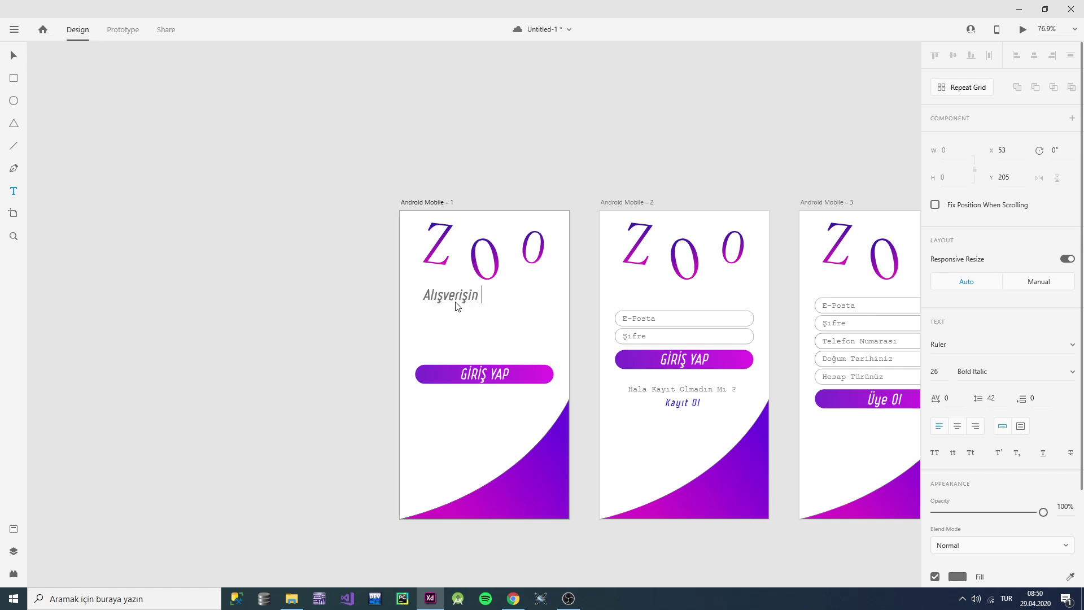
pyautogui.write('En Karlı')
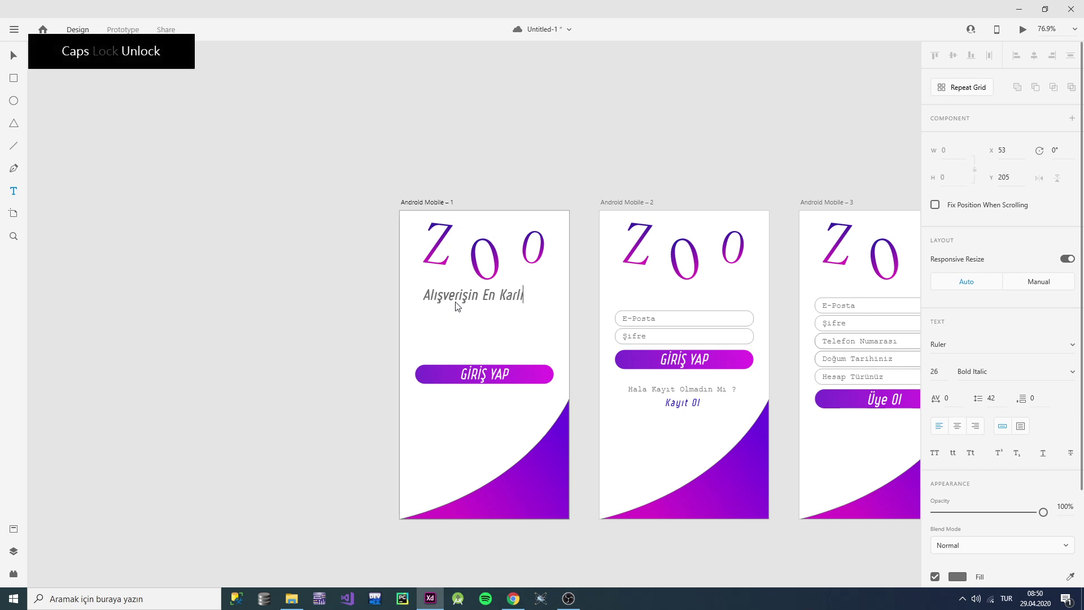
pyautogui.press('BackSpace')
pyautogui.press('BackSpace')
pyautogui.press('BackSpace')
pyautogui.press('BackSpace')
pyautogui.press('BackSpace')
pyautogui.press('BackSpace')
pyautogui.press('BackSpace')
pyautogui.press('BackSpace')
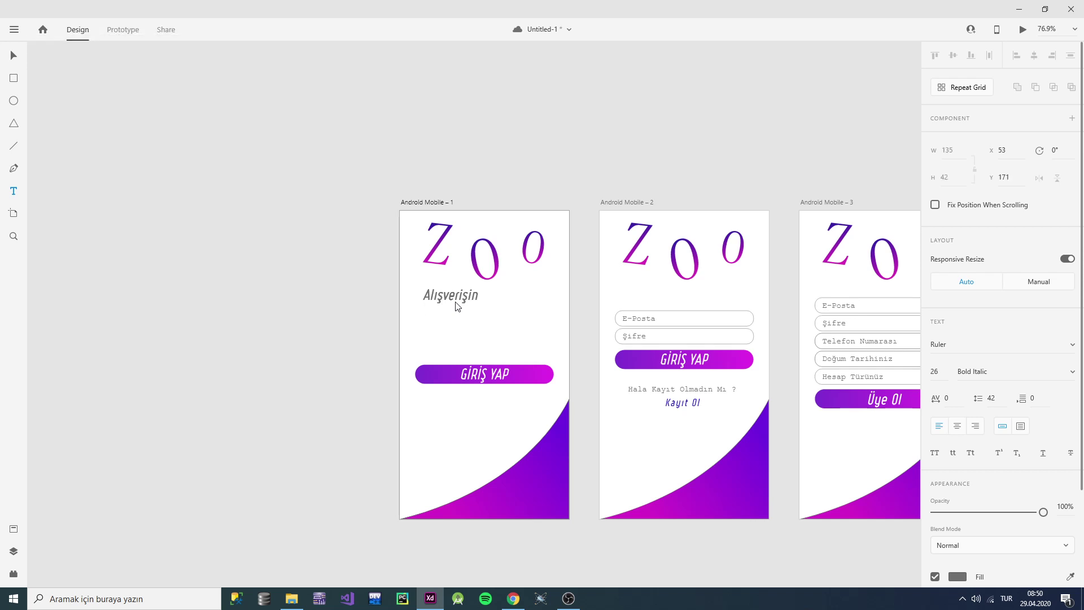
pyautogui.write('e')
pyautogui.press('BackSpace')
pyautogui.write('En')
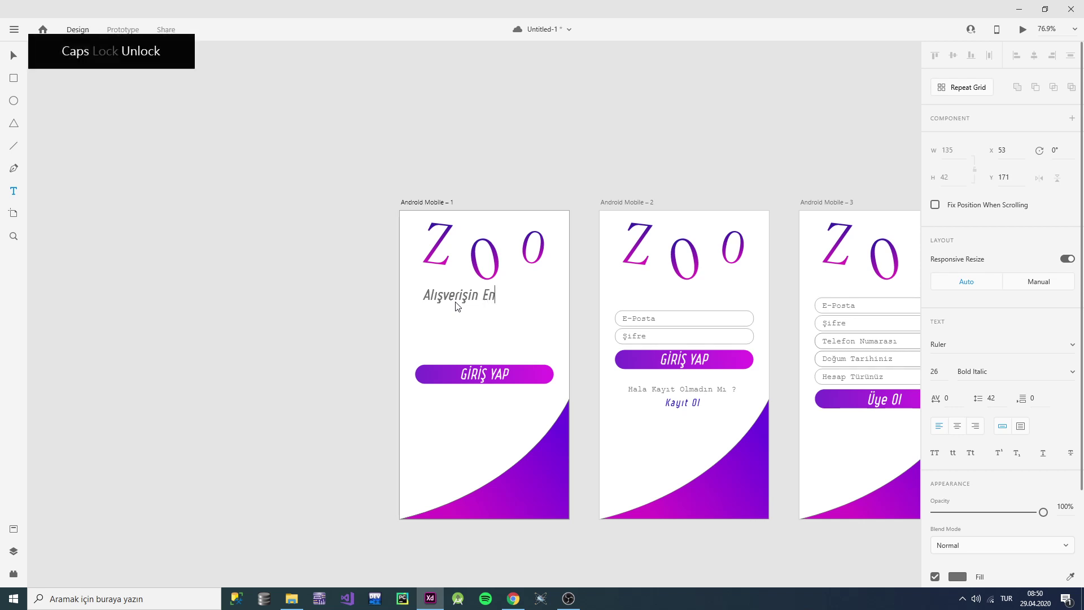
pyautogui.write(' Karlı')
pyautogui.press('capslock')
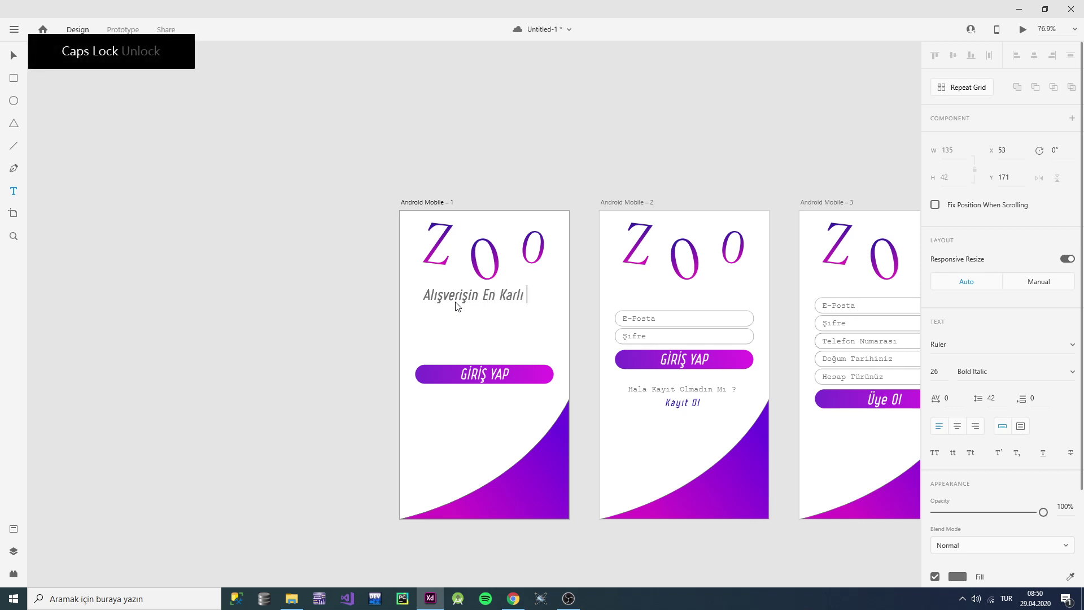
pyautogui.write('Y')
pyautogui.press('capslock')
pyautogui.write('olu')
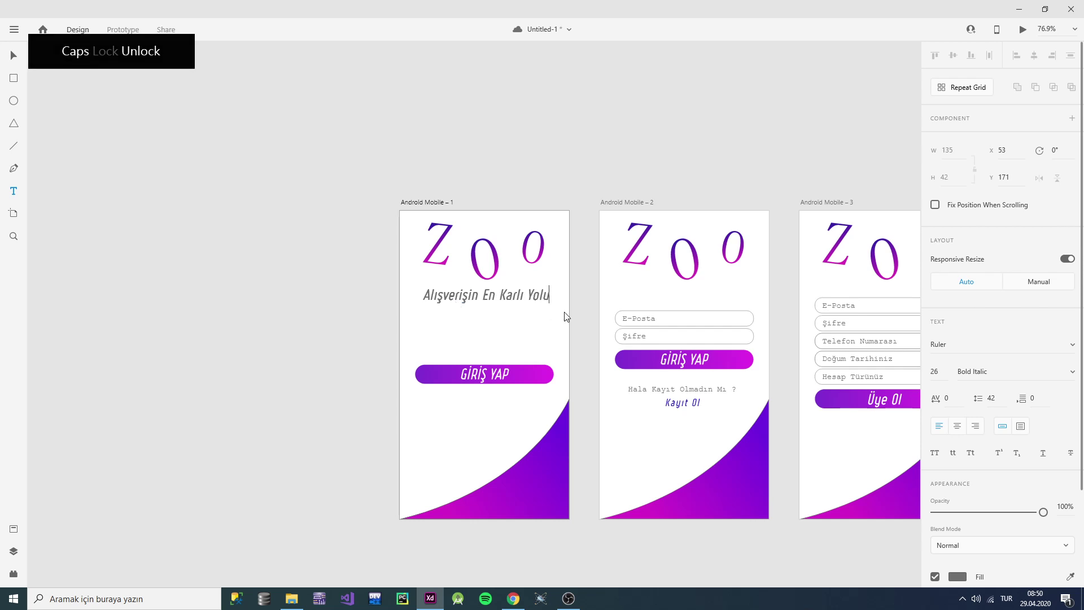
pyautogui.press('Escape')
# Step: Change the slogan's font style to Thin Italic and move the text down to about X 50, Y 185
pyautogui.scroll(3, 583, 306)
pyautogui.doubleClick(391, 291)
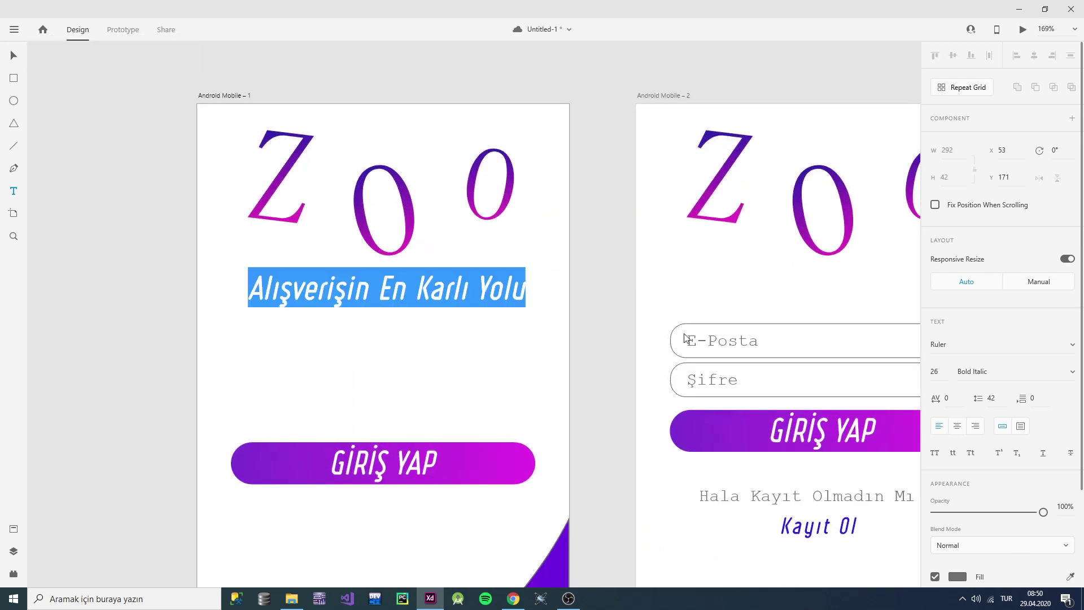
pyautogui.click(972, 371)
pyautogui.click(938, 362)
pyautogui.click(998, 371)
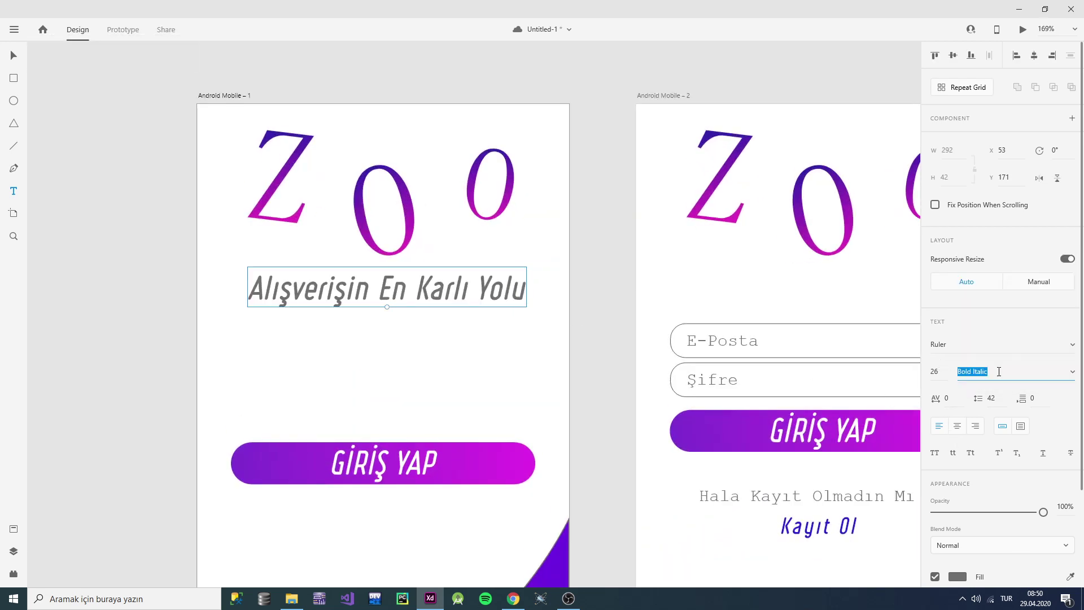
pyautogui.press('Up')
pyautogui.press('Up')
pyautogui.press('Up')
pyautogui.press('Up')
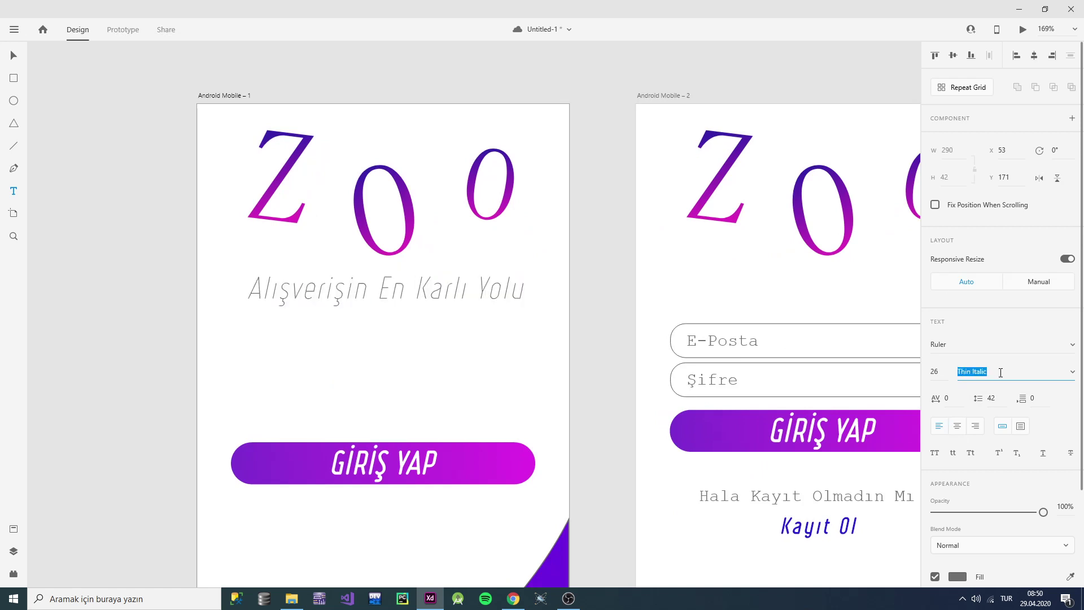
pyautogui.click(586, 327)
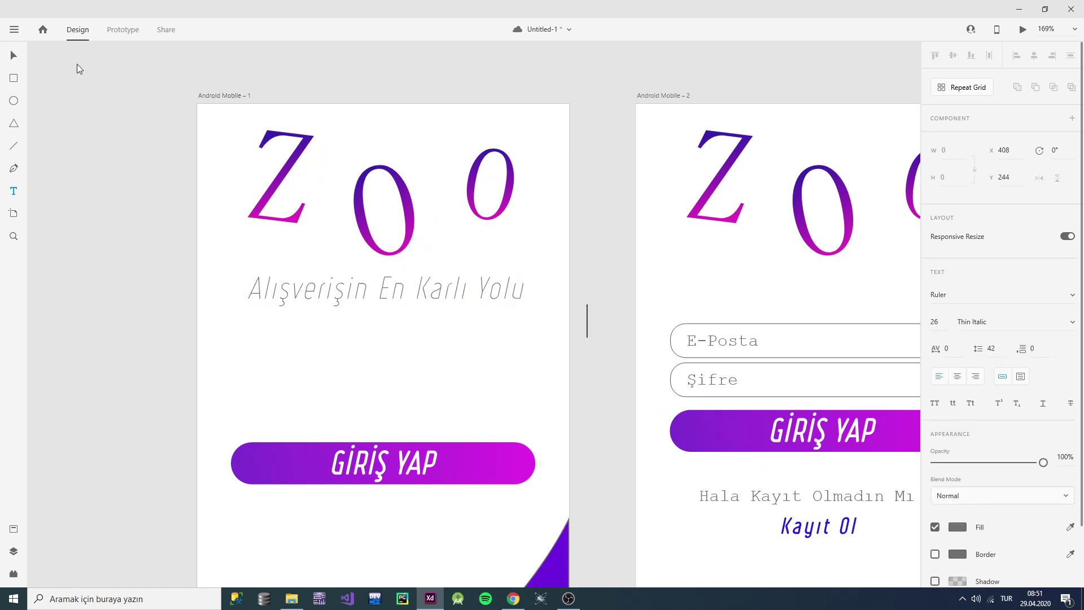
pyautogui.click(18, 55)
pyautogui.moveTo(445, 294); pyautogui.dragTo(445, 307)
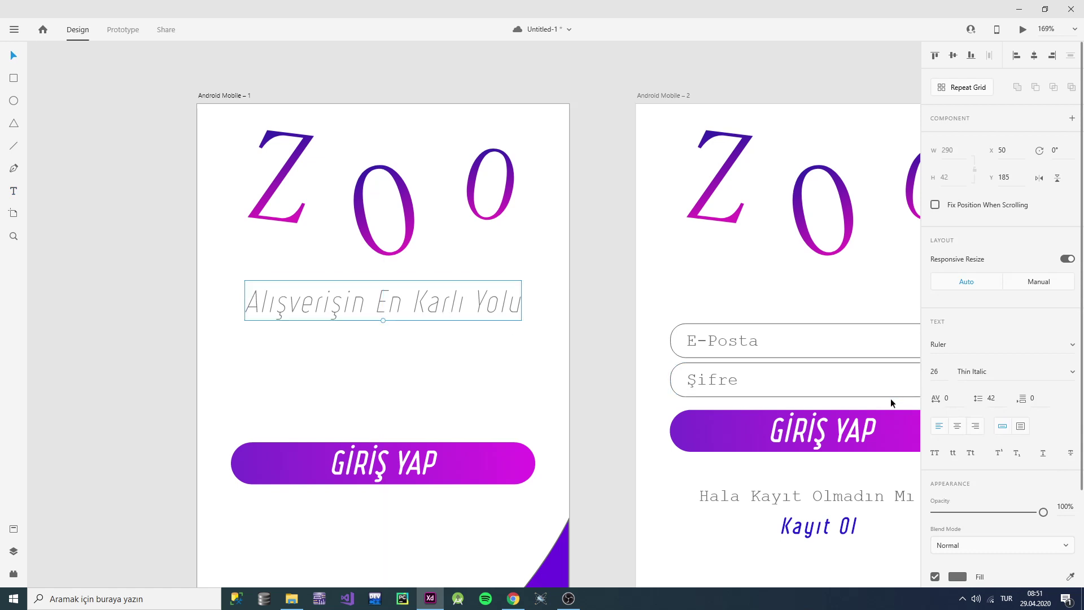
pyautogui.click(939, 372)
pyautogui.write('100')
pyautogui.press('Return')
pyautogui.hotkey('ctrl', 'z')
# Step: Set the character spacing of the slogan text to 80
pyautogui.click(958, 397)
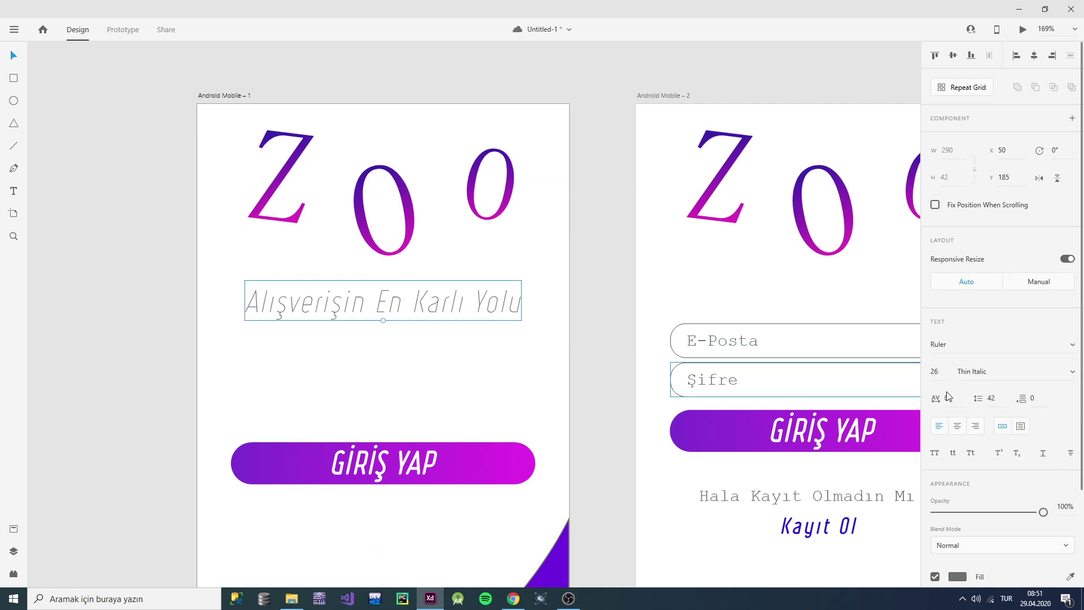
pyautogui.write('100')
pyautogui.press('Return')
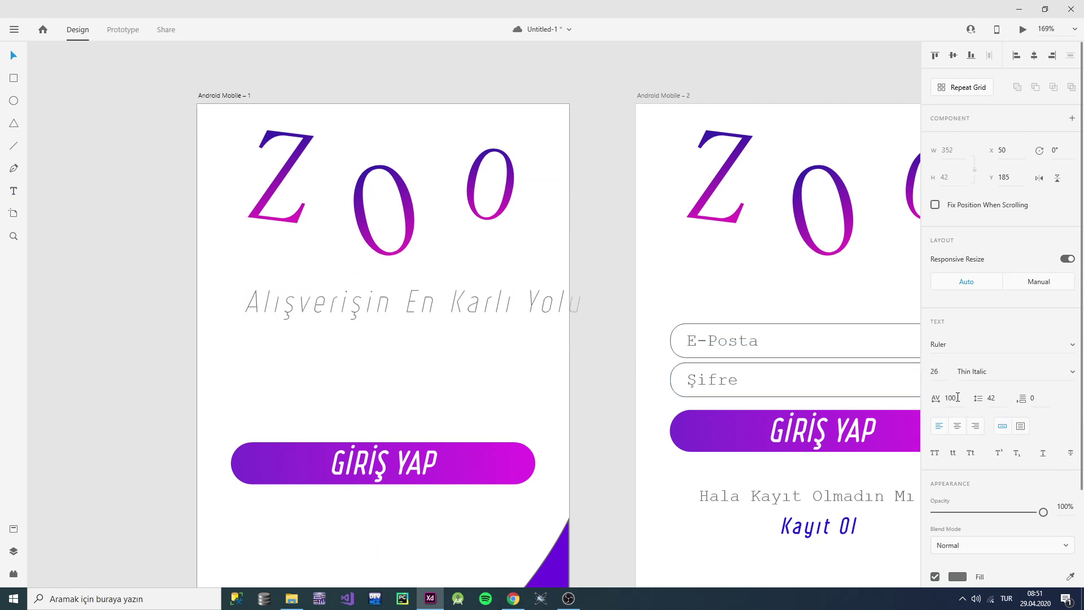
pyautogui.click(947, 395)
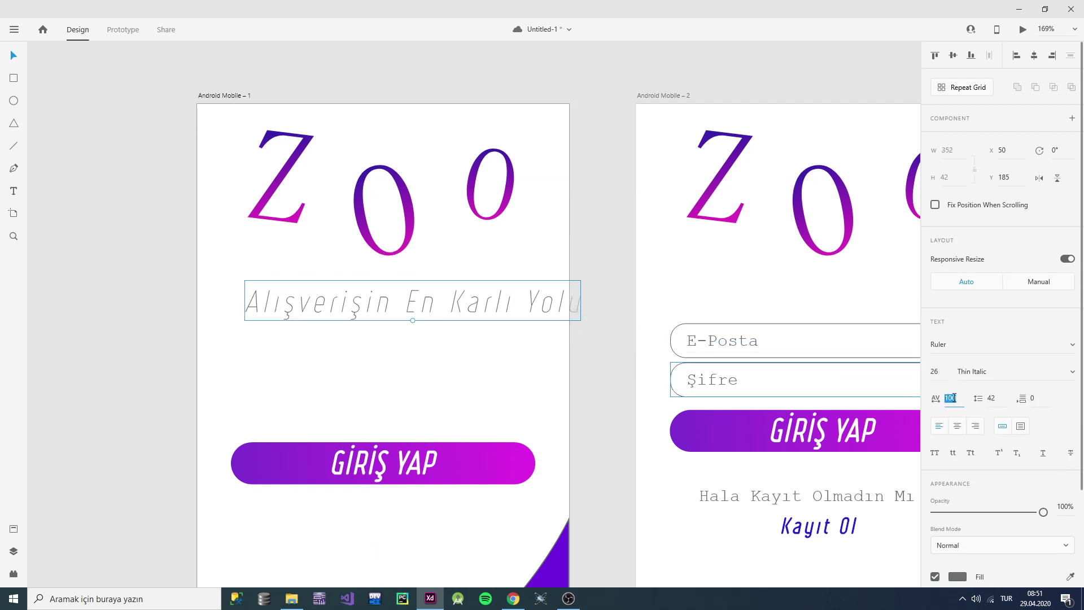
pyautogui.write('80')
pyautogui.press('Return')
# Step: Centre the slogan horizontally on the Android Mobile – 1 artboard and lower it to about Y 190
pyautogui.moveTo(608, 317); pyautogui.dragTo(285, 293)
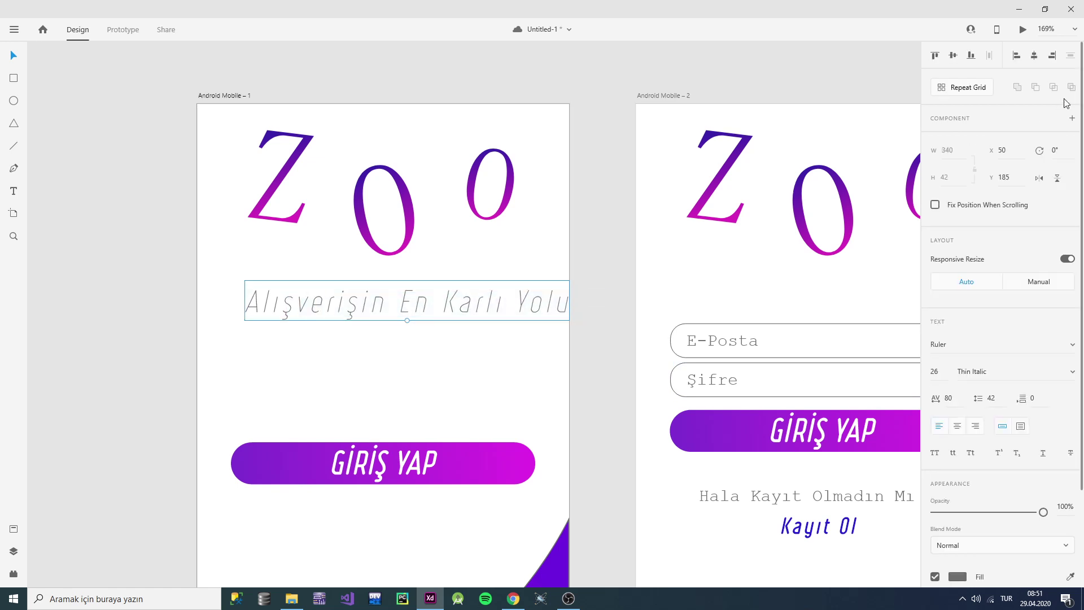
pyautogui.click(1033, 54)
pyautogui.click(665, 271)
pyautogui.moveTo(487, 303); pyautogui.dragTo(565, 310)
pyautogui.click(577, 321)
# Step: Delete the word "Yolu" from the end of the slogan text on Android Mobile – 1
pyautogui.scroll(-3, 573, 327)
pyautogui.scroll(1, 523, 321)
pyautogui.click(519, 319)
pyautogui.doubleClick(429, 313)
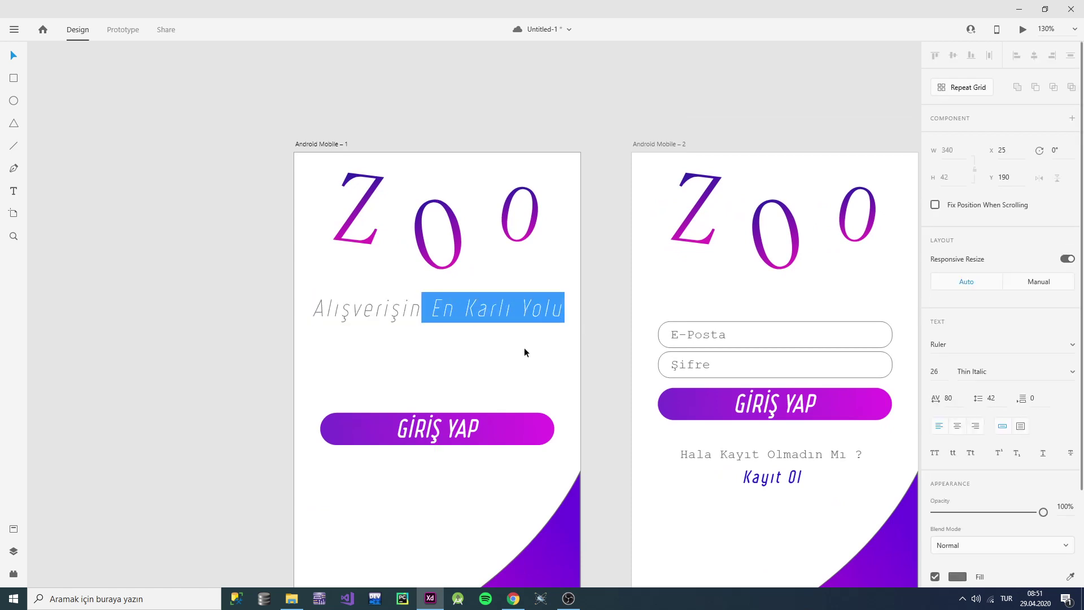
pyautogui.click(520, 306)
pyautogui.doubleClick(520, 307)
pyautogui.click(520, 307)
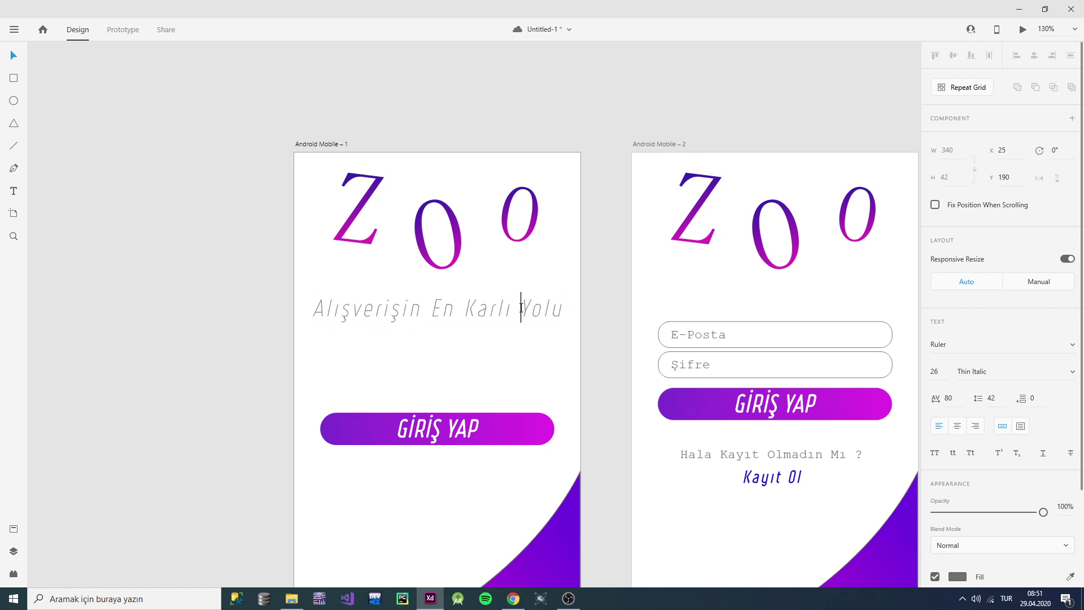
pyautogui.moveTo(520, 307); pyautogui.dragTo(582, 310)
pyautogui.press('BackSpace')
pyautogui.click(644, 329)
pyautogui.click(626, 328)
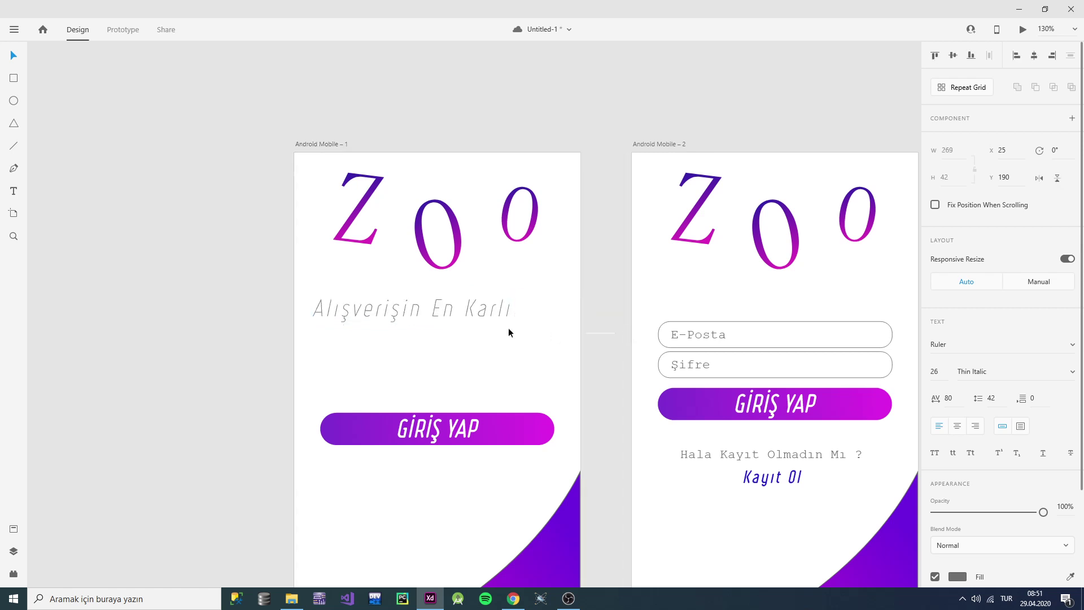
# Step: Insert a line break in the slogan so that "En Karlı" starts on a second line
pyautogui.click(431, 307)
pyautogui.doubleClick(431, 308)
pyautogui.click(431, 307)
pyautogui.press('Return')
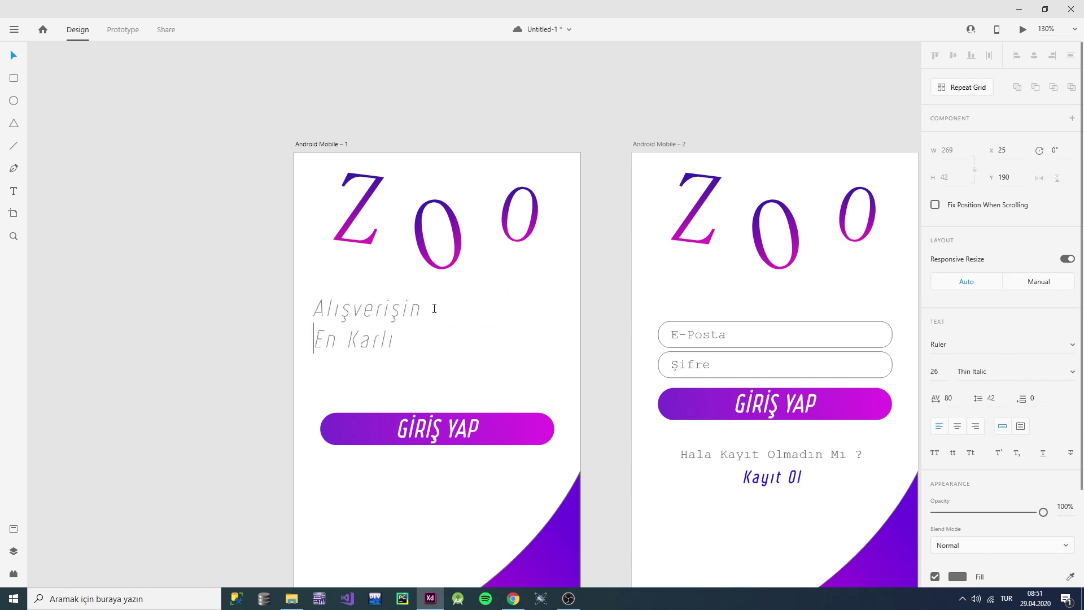
pyautogui.press('Escape')
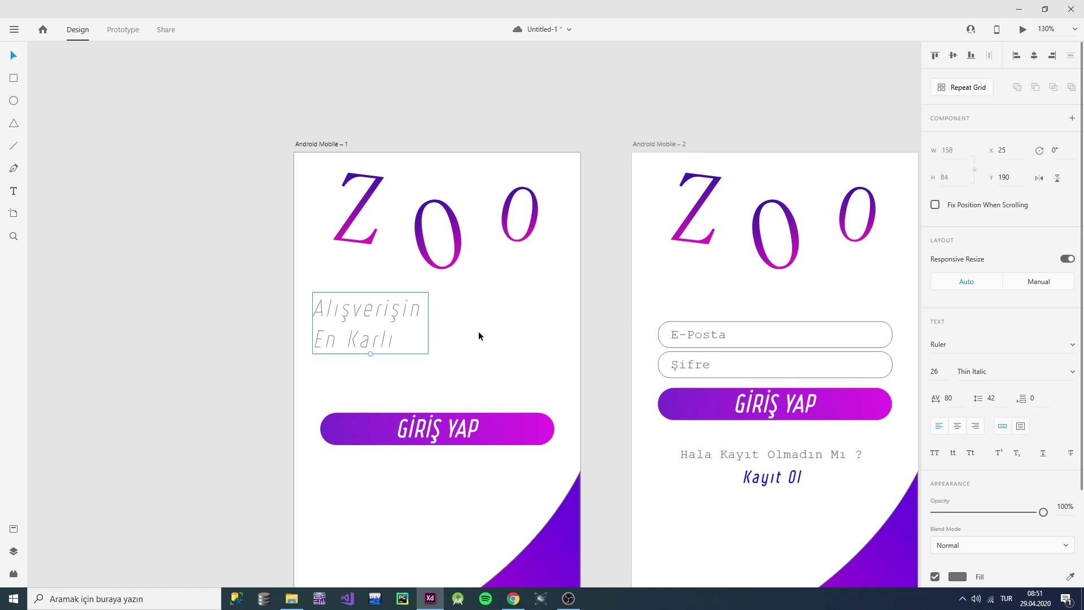
# Step: Delete the second line "En Karlı" and its line break from the slogan text
pyautogui.doubleClick(394, 334)
pyautogui.tripleClick(393, 334)
pyautogui.press('BackSpace')
pyautogui.press('BackSpace')
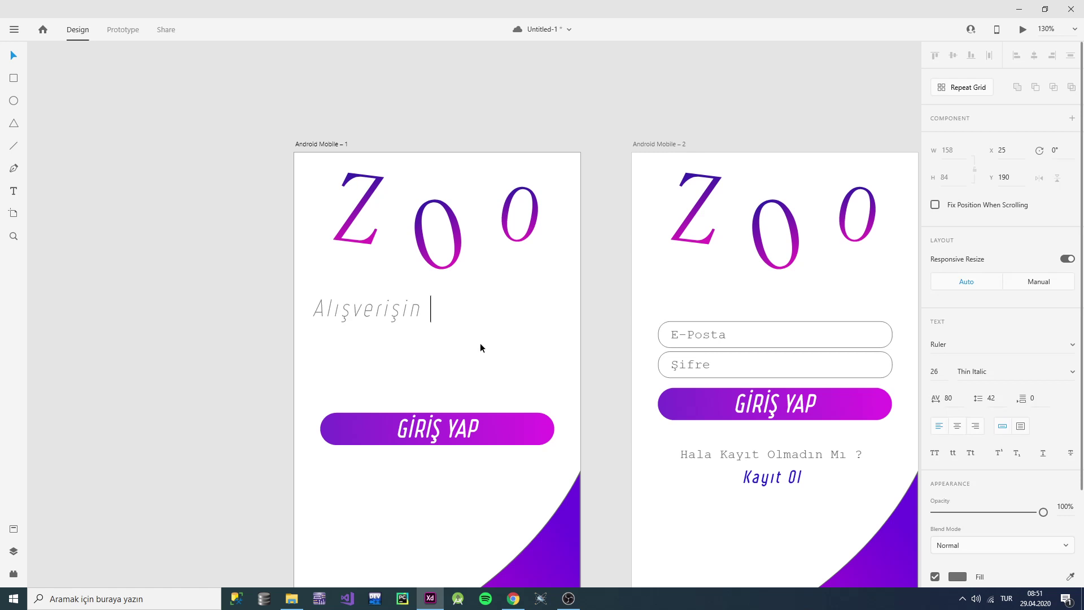
pyautogui.press('Escape')
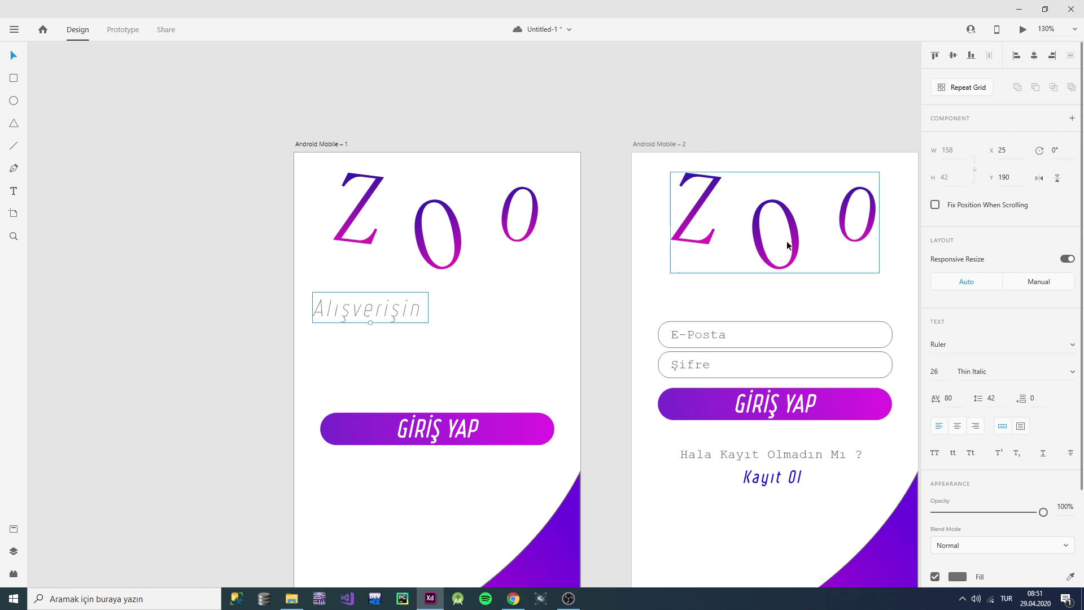
# Step: Centre "Alışverişin" horizontally on Android Mobile – 1 and add a centred copy below it at Y 225 reading "En Karlı"
pyautogui.click(1034, 55)
pyautogui.moveTo(473, 307); pyautogui.dragTo(478, 337)
pyautogui.doubleClick(478, 337)
pyautogui.write('e')
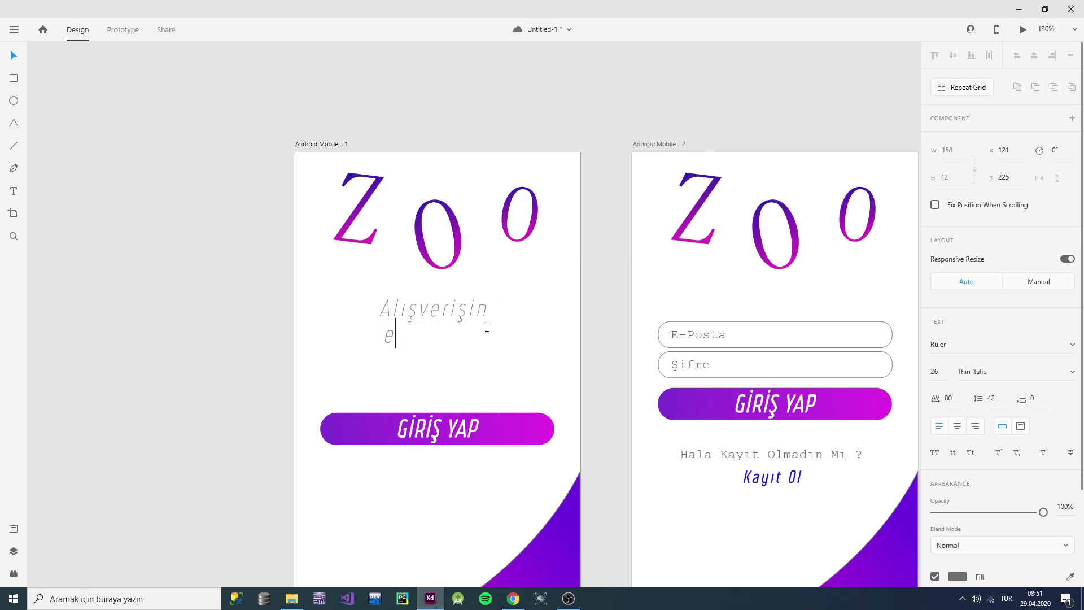
pyautogui.press('BackSpace')
pyautogui.write('En ka')
pyautogui.press('BackSpace')
pyautogui.press('BackSpace')
pyautogui.write('Karlı')
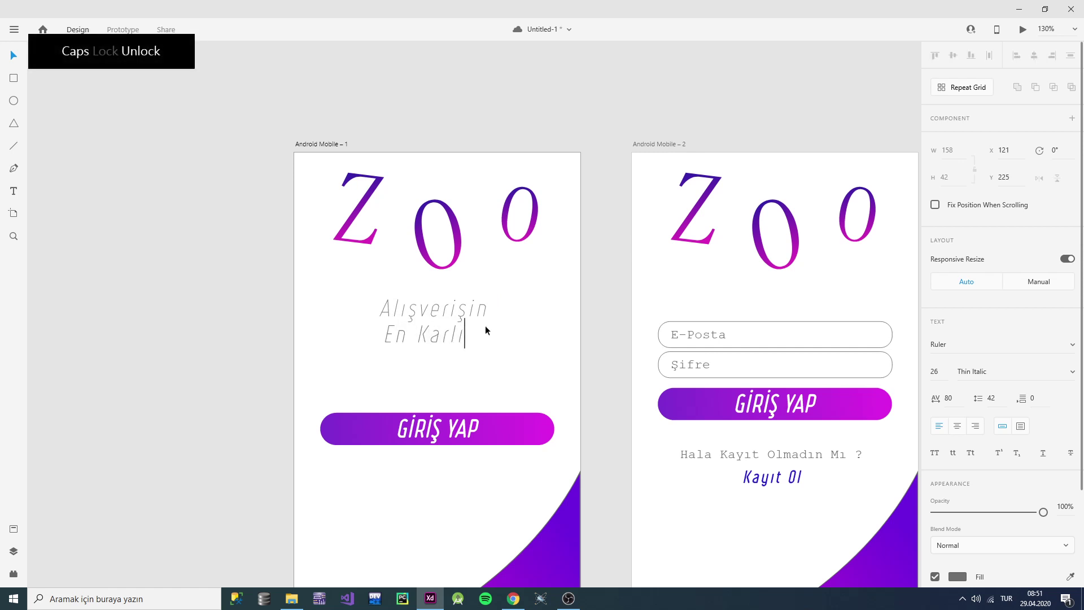
pyautogui.press('Escape')
pyautogui.moveTo(584, 342); pyautogui.dragTo(372, 338)
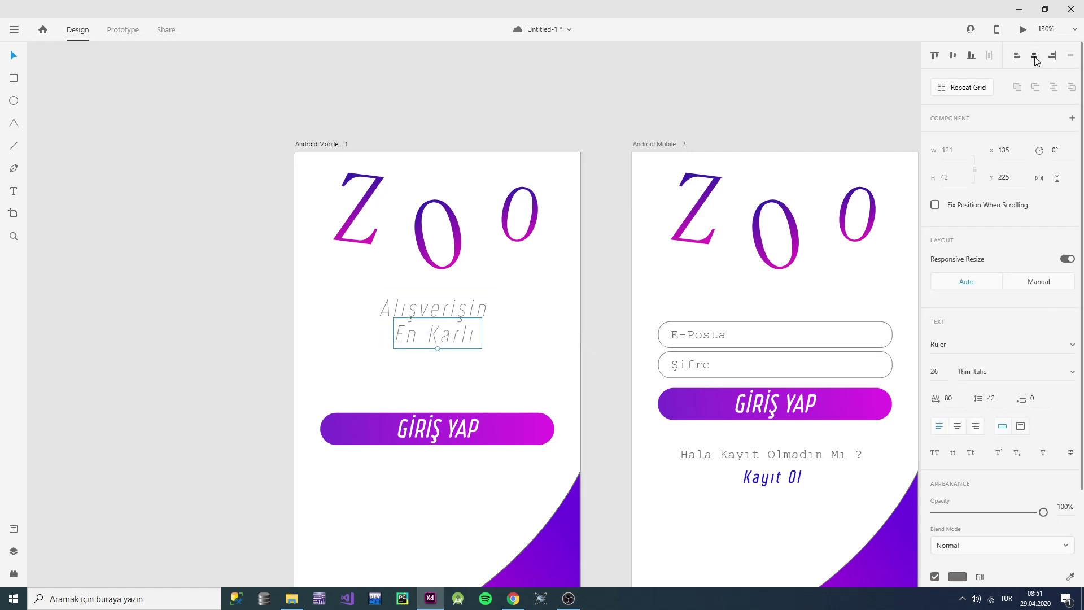
# Step: Copy the "En Karlı" line below itself at Y 258, change the copy to "Yolu" and centre it horizontally
pyautogui.click(563, 303)
pyautogui.click(460, 339)
pyautogui.moveTo(459, 340); pyautogui.dragTo(253, 349)
pyautogui.doubleClick(462, 366)
pyautogui.press('capslock')
pyautogui.write('Yolu')
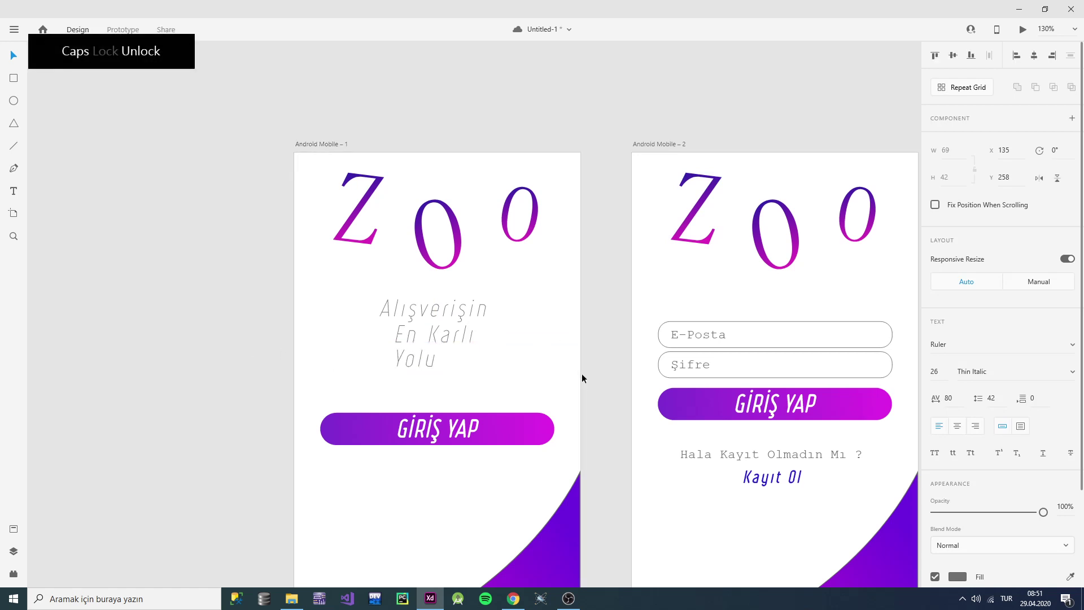
pyautogui.press('Escape')
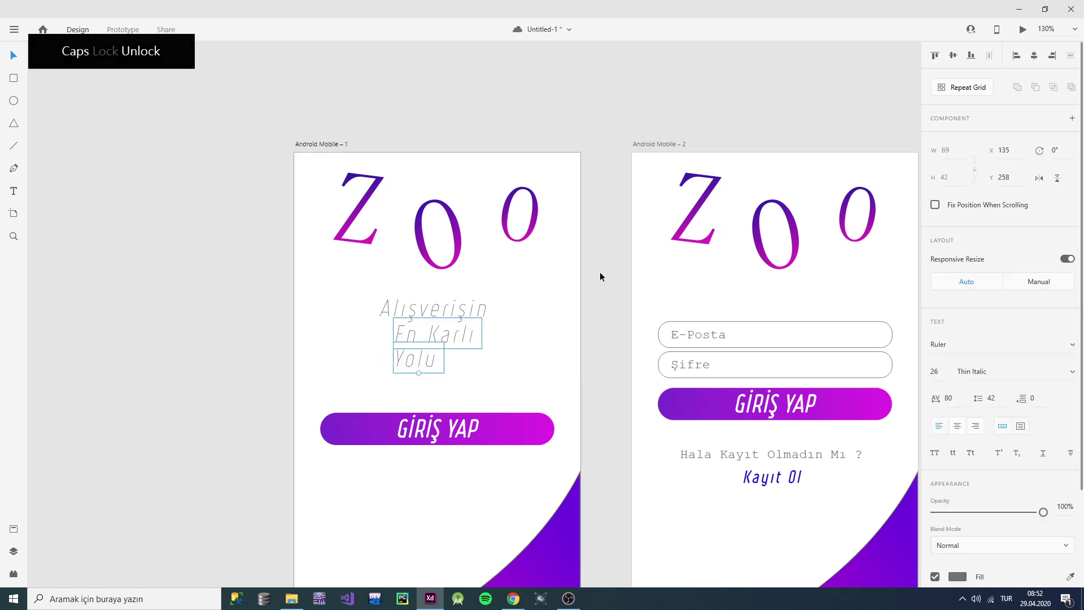
pyautogui.click(592, 285)
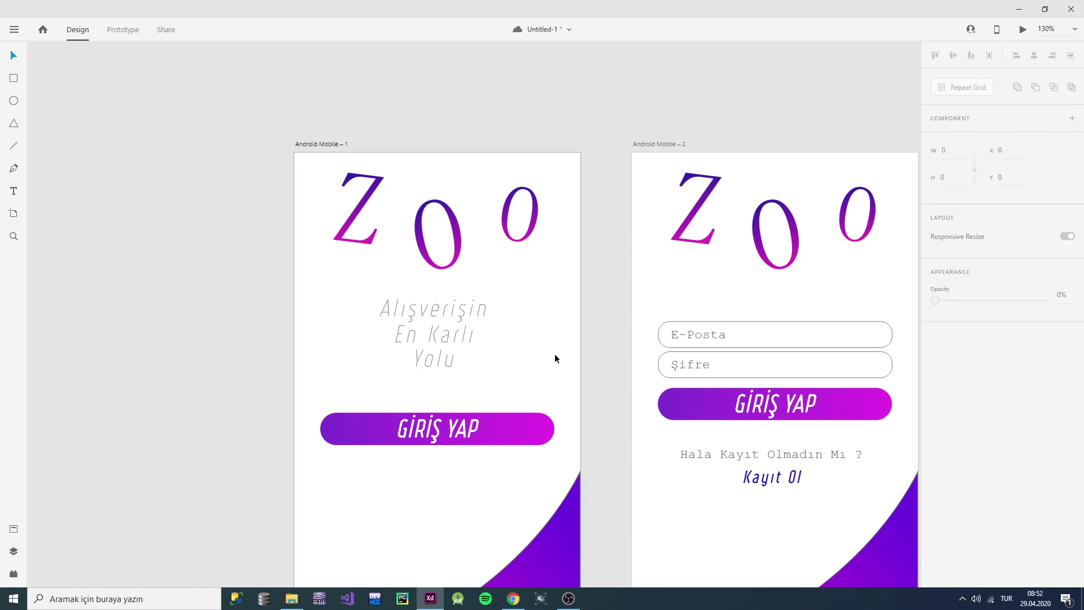
# Step: Space out the slogan lines by lowering "Yolu" to Y 273 and "En Karlı" to about Y 231
pyautogui.click(444, 364)
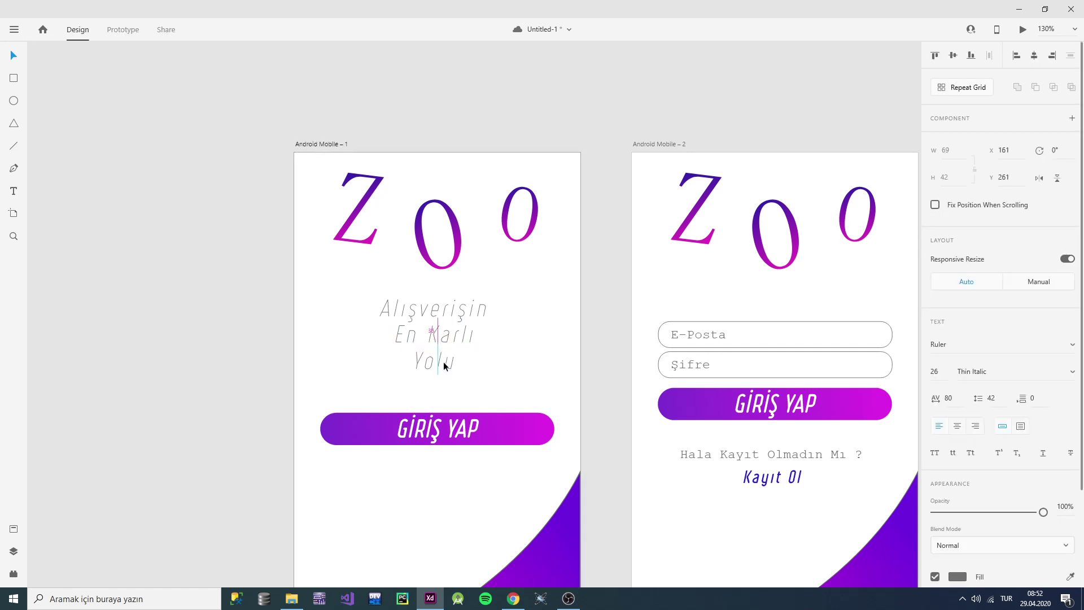
pyautogui.press('Down')
pyautogui.press('Down')
pyautogui.press('Down')
pyautogui.press('Down')
pyautogui.press('Down')
pyautogui.press('Down')
pyautogui.press('Down')
pyautogui.press('Down')
pyautogui.press('Down')
pyautogui.press('Down')
pyautogui.press('Down')
pyautogui.press('Down')
pyautogui.press('Down')
pyautogui.press('Down')
pyautogui.press('Down')
pyautogui.click(456, 332)
pyautogui.moveTo(456, 332); pyautogui.dragTo(457, 337)
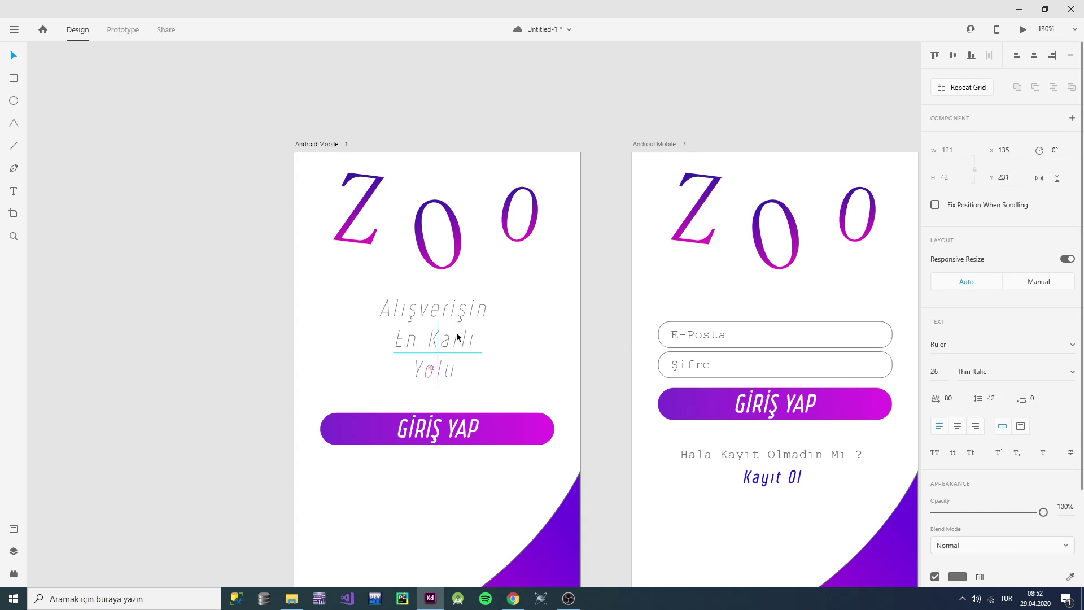
# Step: Nudge the "Alışverişin" line slightly to the right, to X 120
pyautogui.click(588, 329)
pyautogui.scroll(-3, 608, 377)
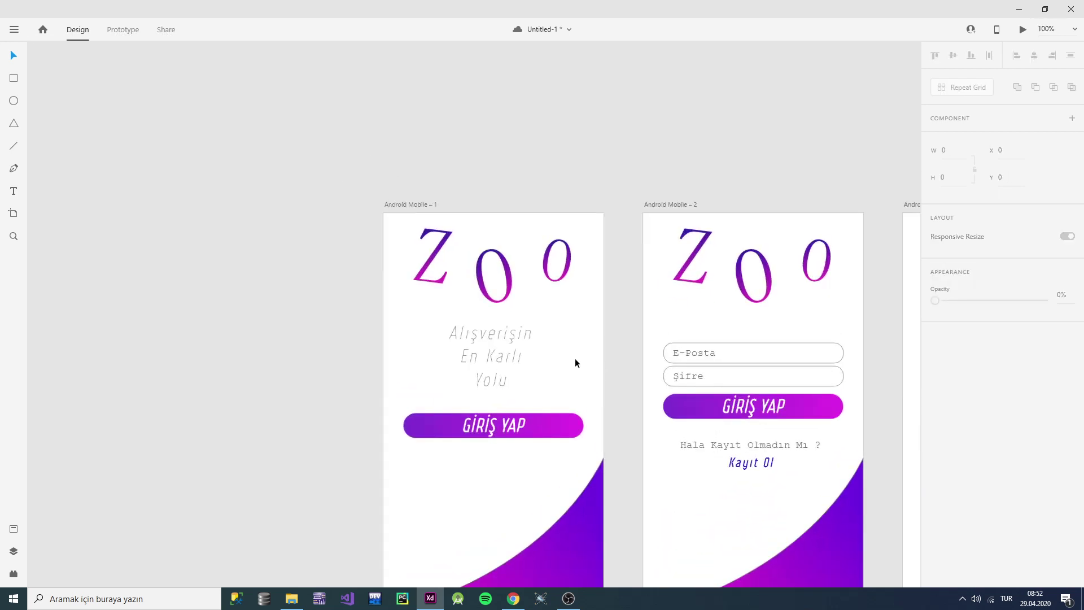
pyautogui.click(520, 334)
pyautogui.press('Right')
pyautogui.press('Right')
pyautogui.press('Right')
pyautogui.press('Right')
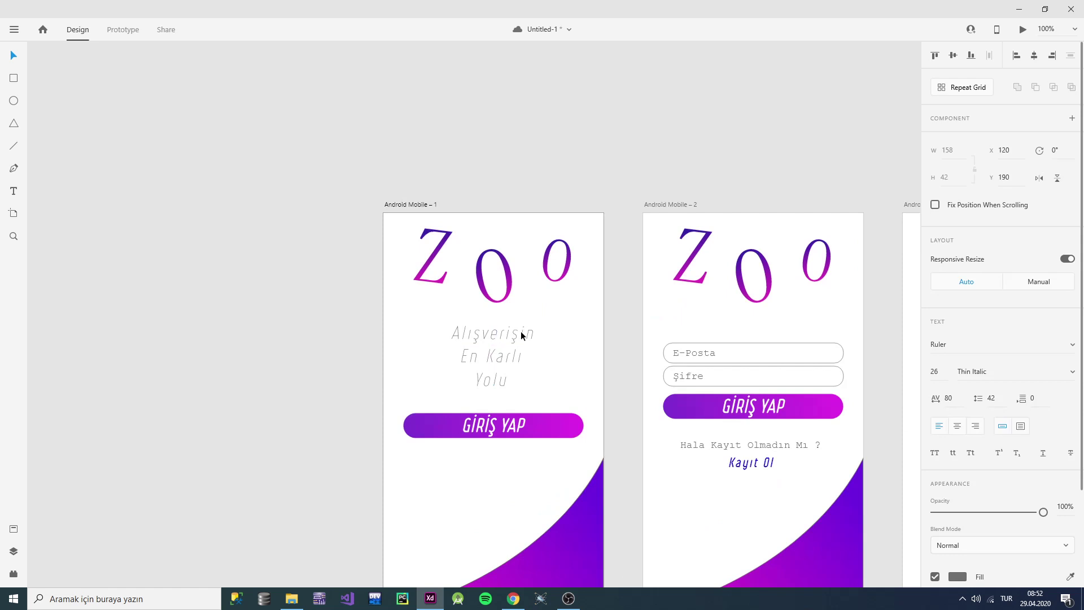
pyautogui.click(519, 351)
pyautogui.click(506, 379)
pyautogui.click(629, 392)
# Step: Undo the split of the slogan, back to the single line "Alışverişin En Karlı Yolu"
pyautogui.hotkey('ctrl', 'z')
pyautogui.hotkey('ctrl', 'z')
pyautogui.hotkey('ctrl', 'z')
pyautogui.hotkey('ctrl', 'z')
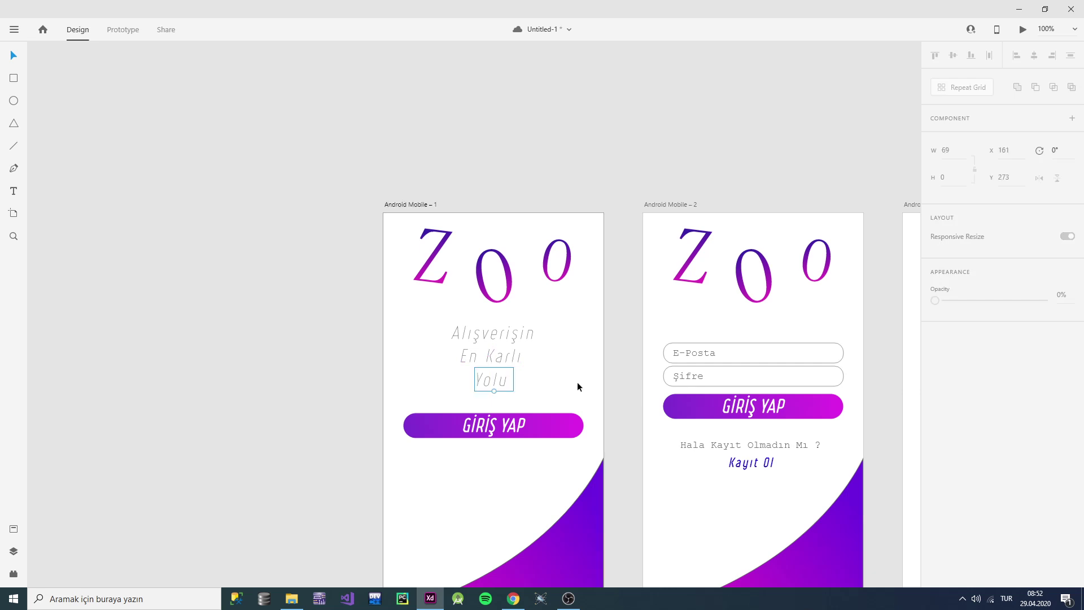
pyautogui.hotkey('ctrl', 'z')
pyautogui.hotkey('ctrl', 'z')
pyautogui.hotkey('ctrl', 'z')
pyautogui.hotkey('ctrl', 'z')
pyautogui.hotkey('ctrl', 'z')
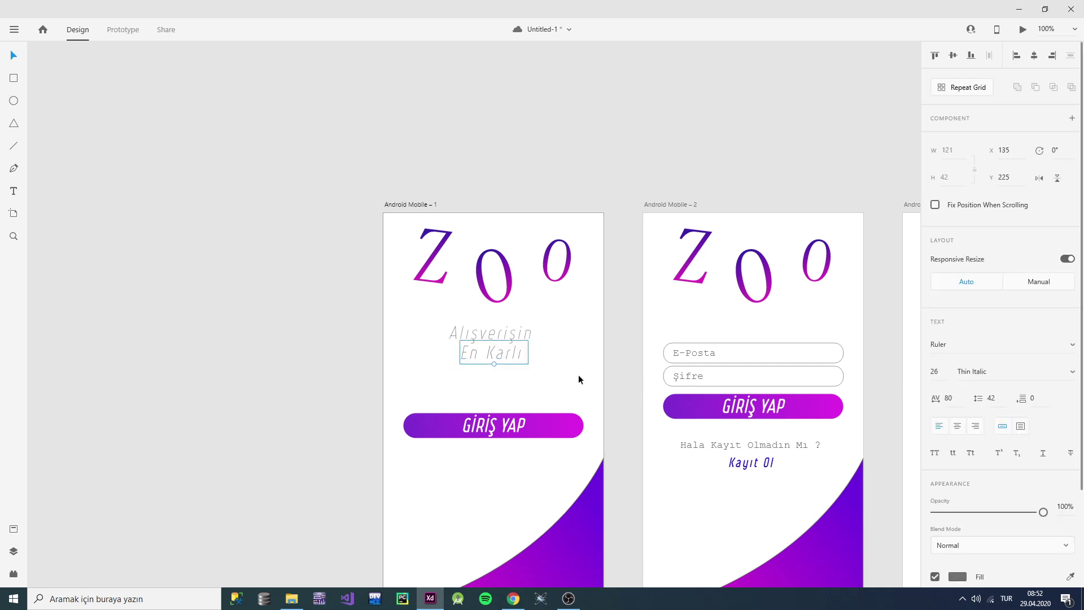
pyautogui.hotkey('ctrl', 'z')
pyautogui.hotkey('ctrl', 'z')
pyautogui.hotkey('ctrl', 'z')
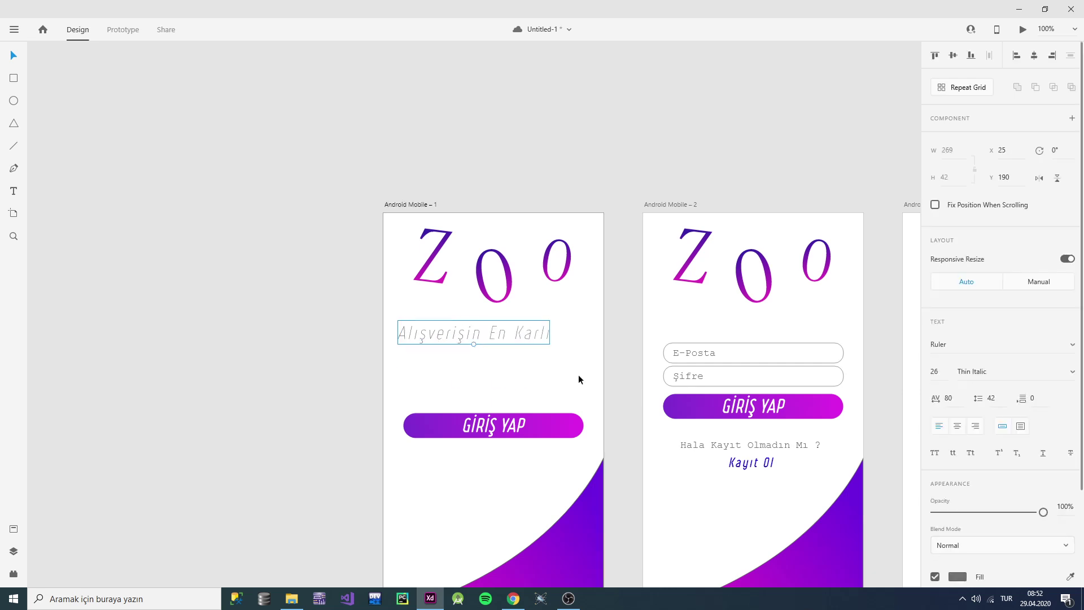
pyautogui.click(612, 367)
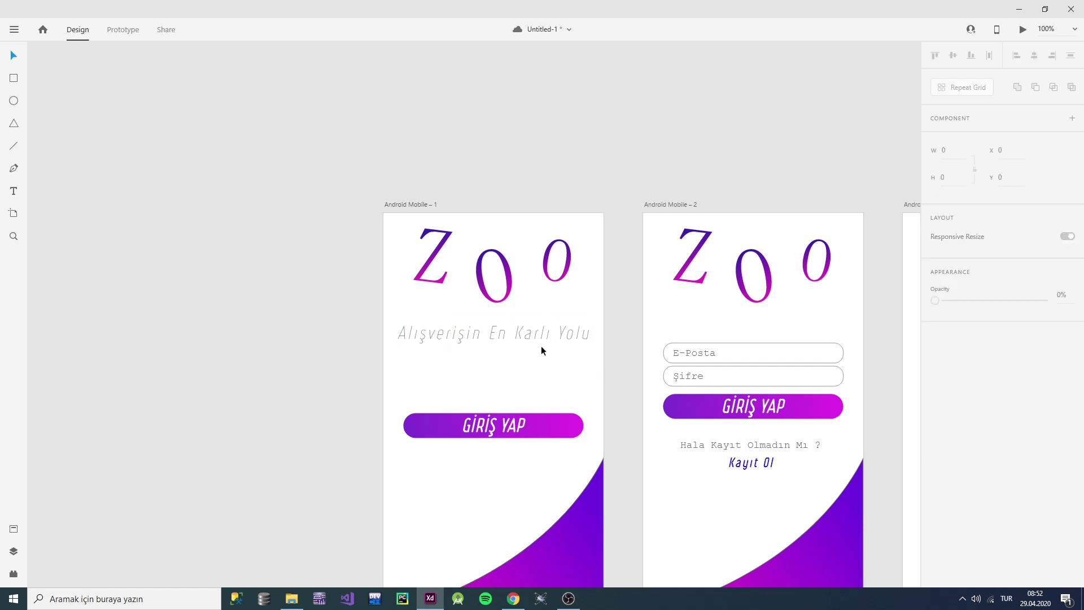
# Step: Raise the GİRİŞ YAP button on Android Mobile – 1 to the height of the one on Android Mobile – 2
pyautogui.moveTo(538, 425); pyautogui.dragTo(537, 406)
pyautogui.scroll(-5, 548, 413)
pyautogui.click(289, 398)
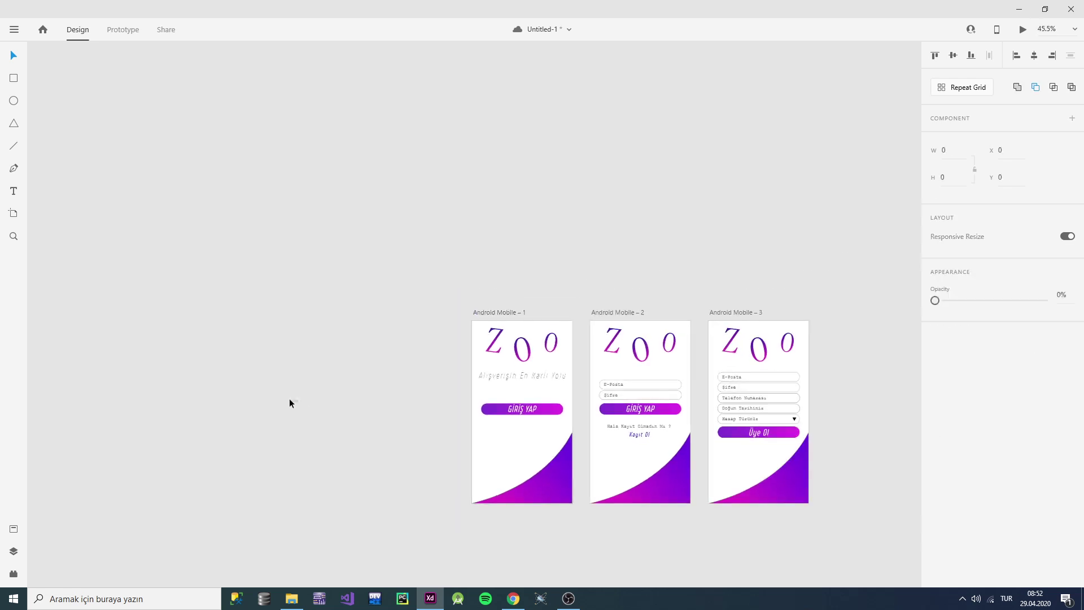
# Step: Duplicate the Android Mobile – 3 artboard to make a fourth screen beside it
pyautogui.scroll(-3, 289, 403)
pyautogui.hscroll(3, 663, 442)
pyautogui.scroll(3, 663, 443)
pyautogui.scroll(4, 282, 339)
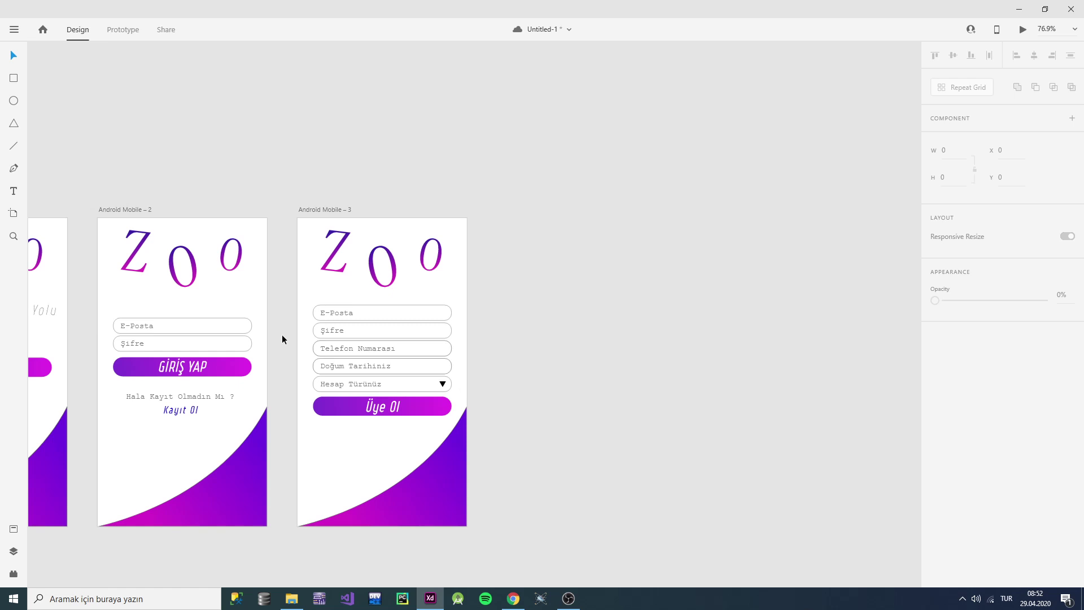
pyautogui.click(336, 210)
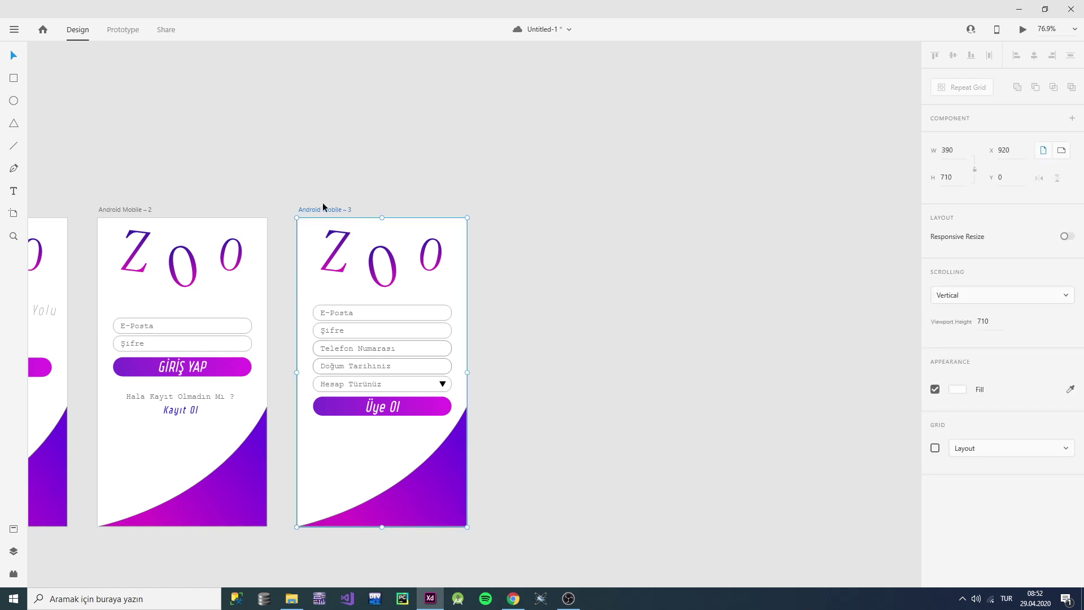
pyautogui.hotkey('ctrl', 'd')
pyautogui.click(707, 331)
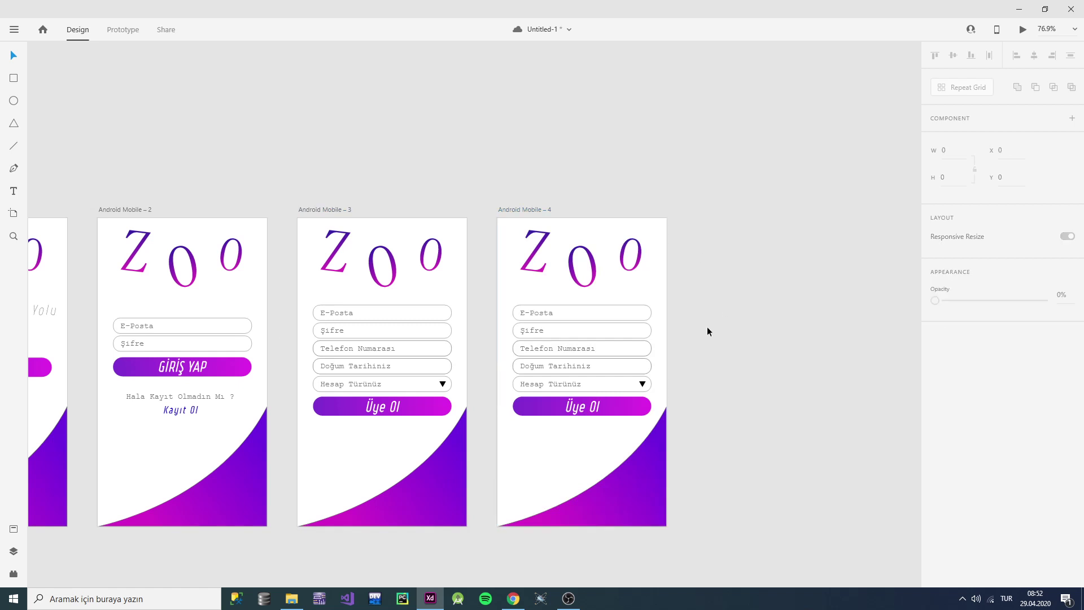
# Step: Delete the form fields, Üye Ol button and corner shape from Android Mobile – 4 and move its ZOO logo above the artboard
pyautogui.moveTo(693, 527); pyautogui.dragTo(533, 307)
pyautogui.press('Delete')
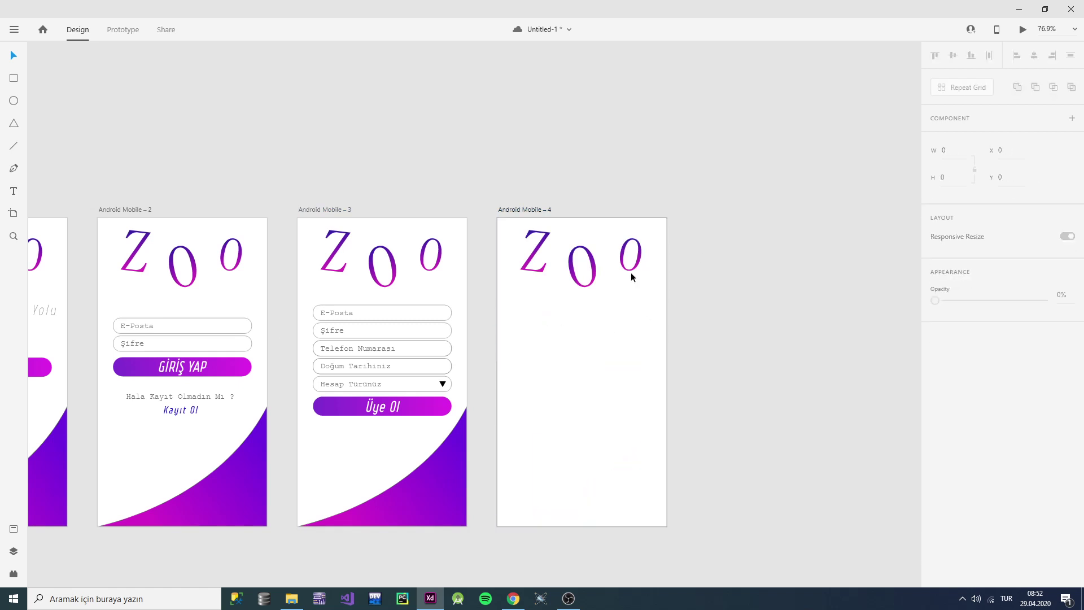
pyautogui.moveTo(722, 292); pyautogui.dragTo(524, 245)
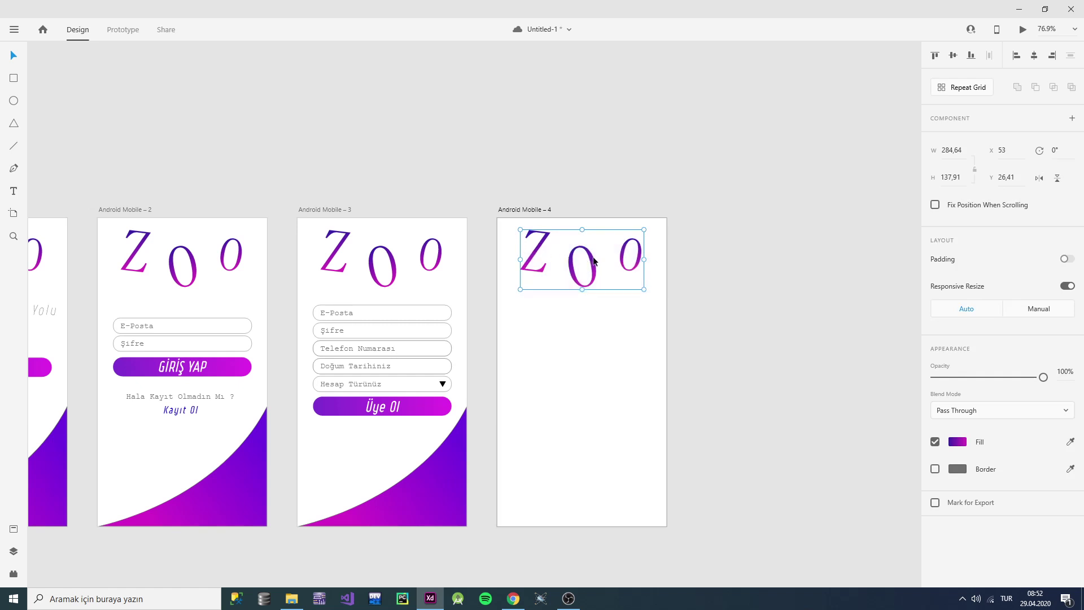
pyautogui.moveTo(594, 261); pyautogui.dragTo(585, 116)
pyautogui.click(628, 220)
# Step: Draw a 390-wide rectangle along the top edge of Android Mobile – 4 and reduce its height to 51
pyautogui.scroll(1, 396, 175)
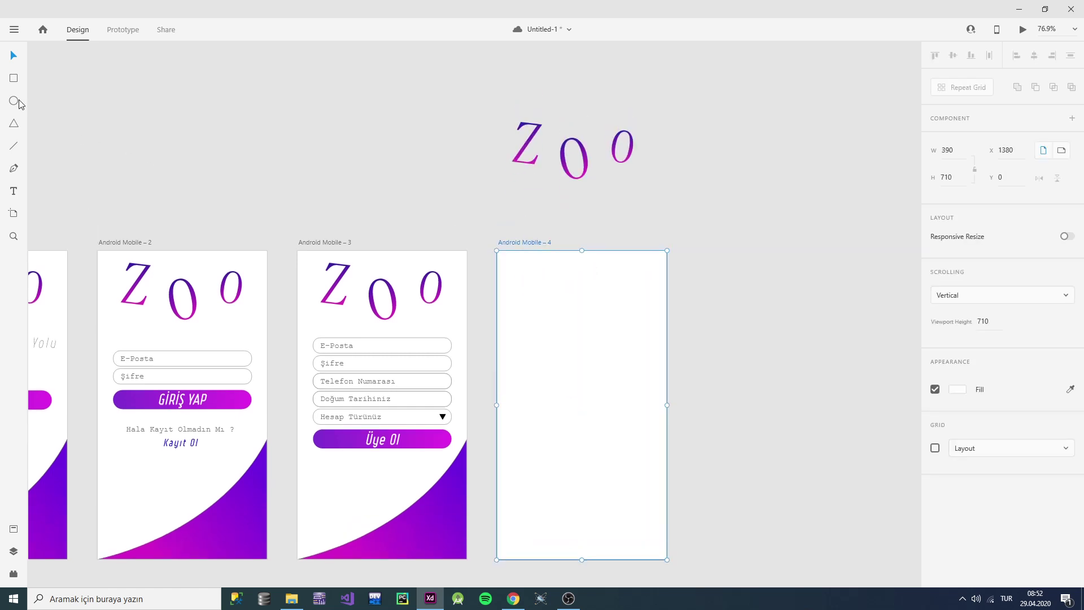
pyautogui.scroll(1, 562, 322)
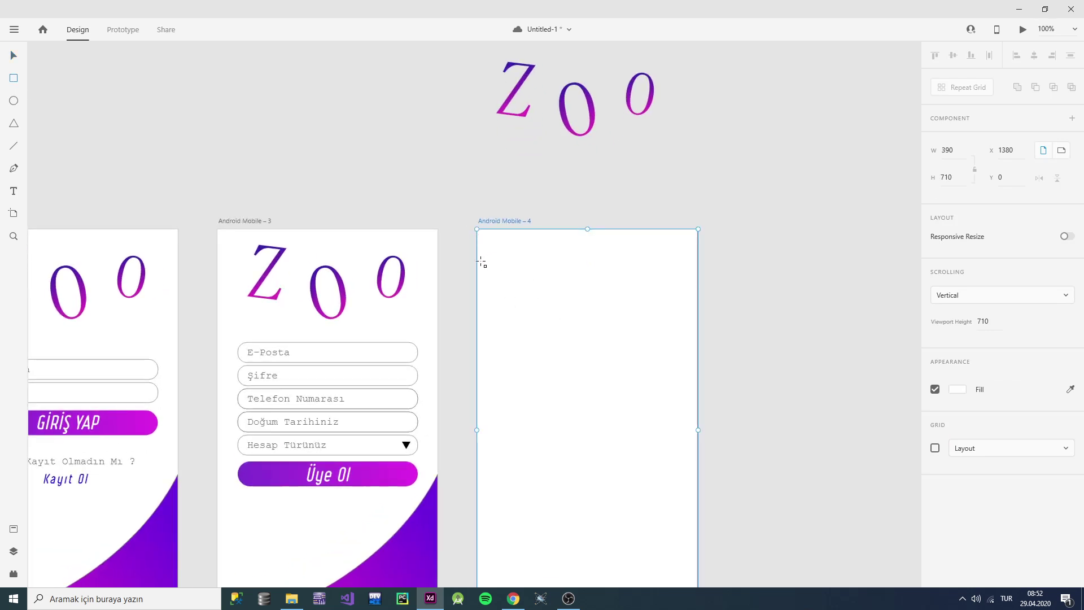
pyautogui.moveTo(481, 262); pyautogui.dragTo(699, 233)
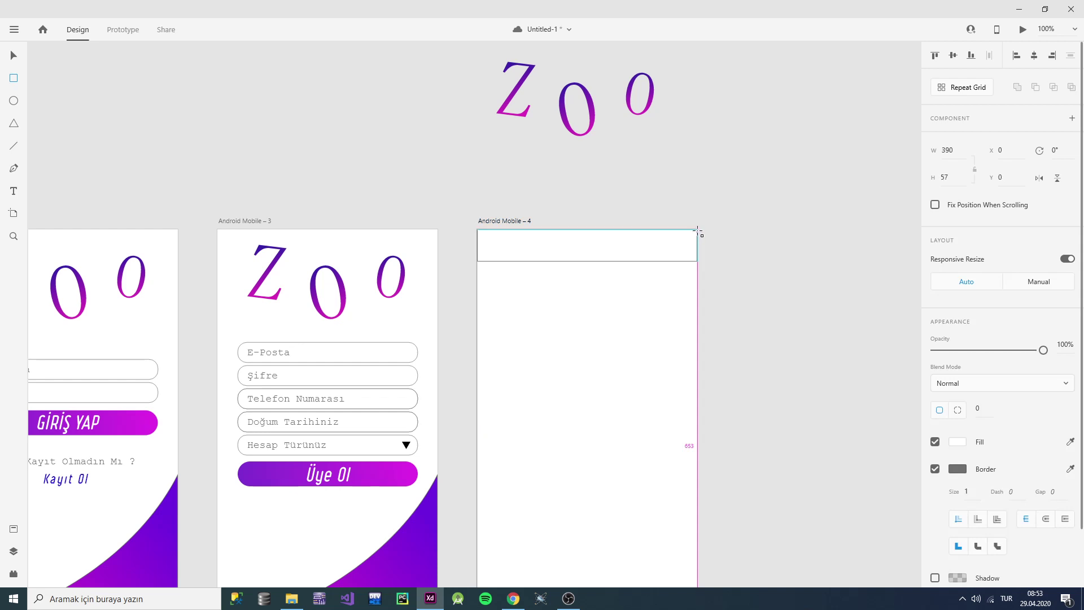
pyautogui.click(14, 55)
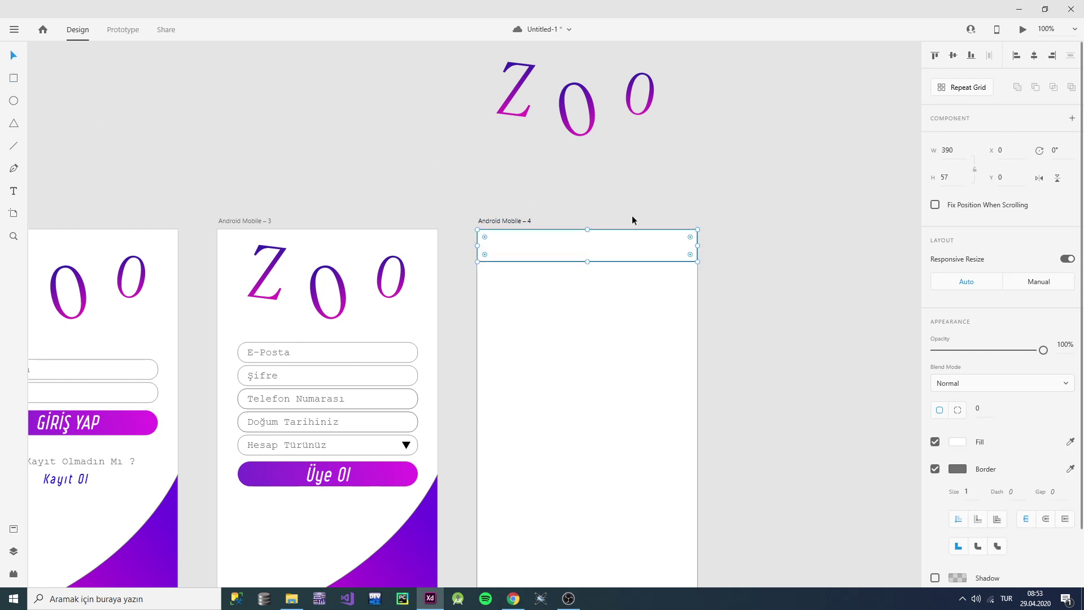
pyautogui.click(621, 277)
pyautogui.click(602, 261)
pyautogui.moveTo(588, 262); pyautogui.dragTo(588, 258)
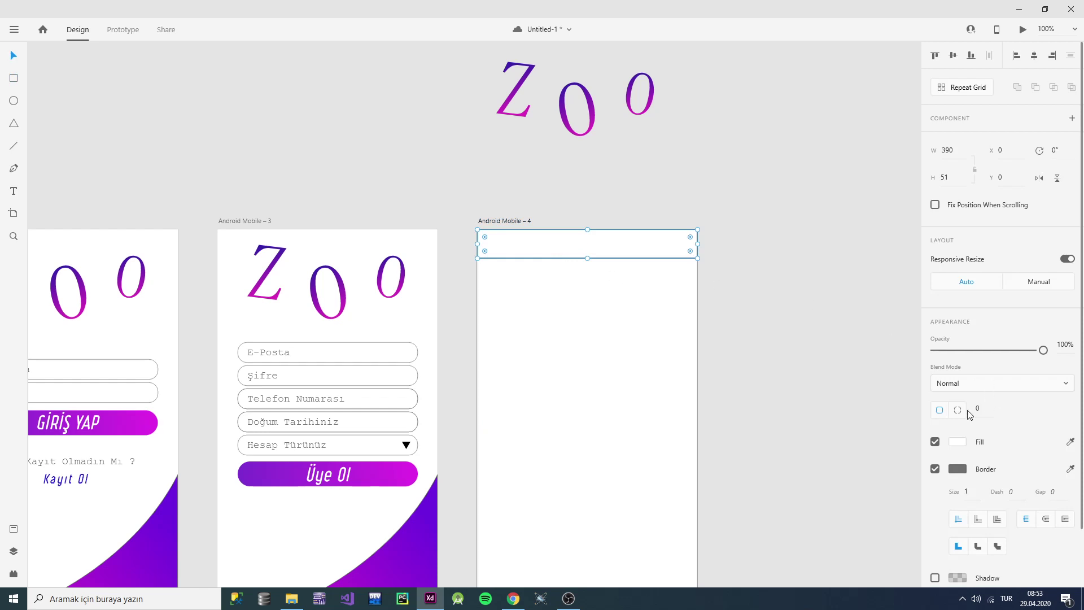
# Step: Give the header rectangle separate corner radii, rounding only its lower-left corner with a radius of 48
pyautogui.scroll(-2, 947, 512)
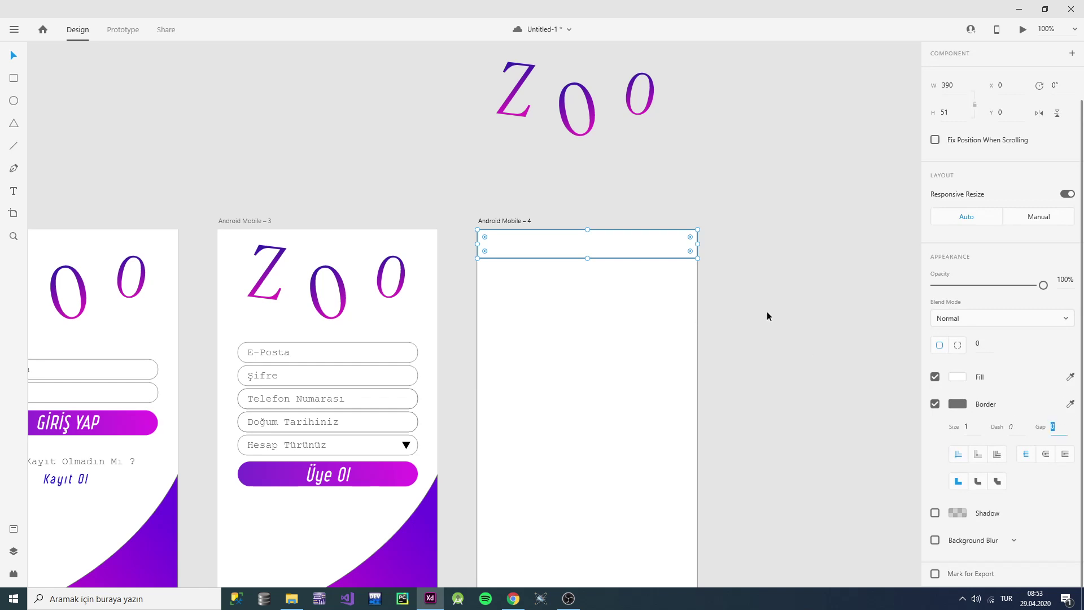
pyautogui.click(961, 348)
pyautogui.press('Return')
pyautogui.click(1004, 345)
pyautogui.press('Return')
pyautogui.hotkey('ctrl', 'z')
pyautogui.press('Escape')
pyautogui.click(1065, 348)
pyautogui.write('24')
pyautogui.press('Return')
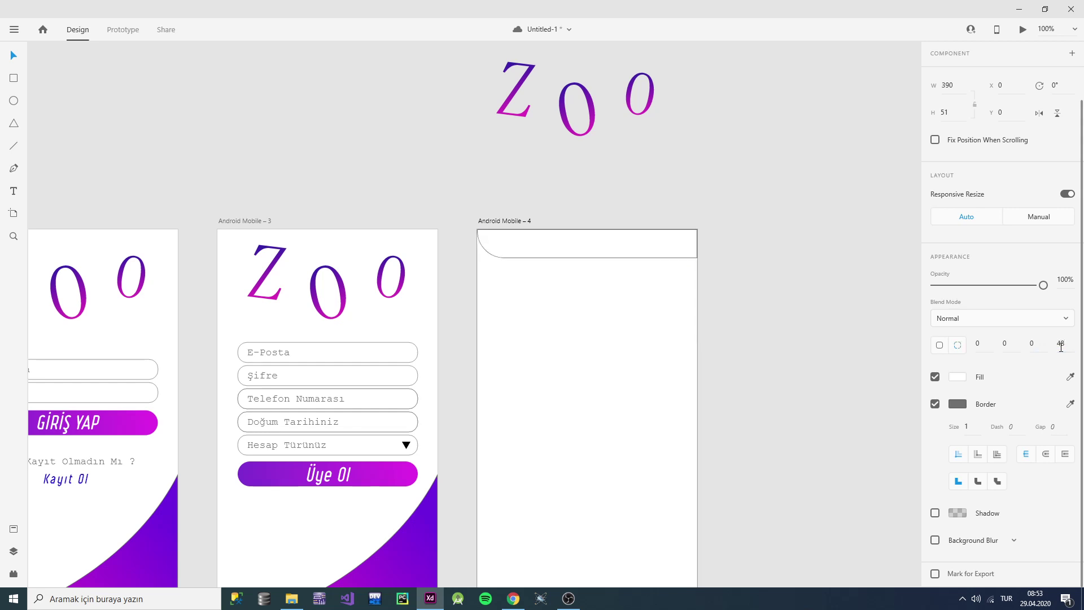
# Step: Remove the border from the header rectangle
pyautogui.click(833, 270)
pyautogui.click(609, 249)
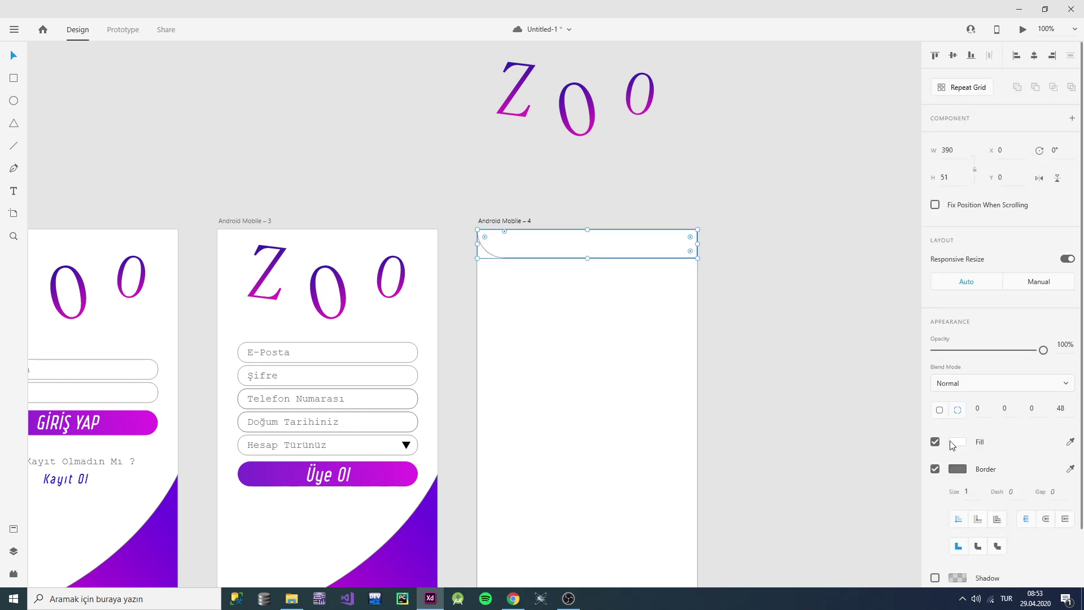
pyautogui.click(935, 469)
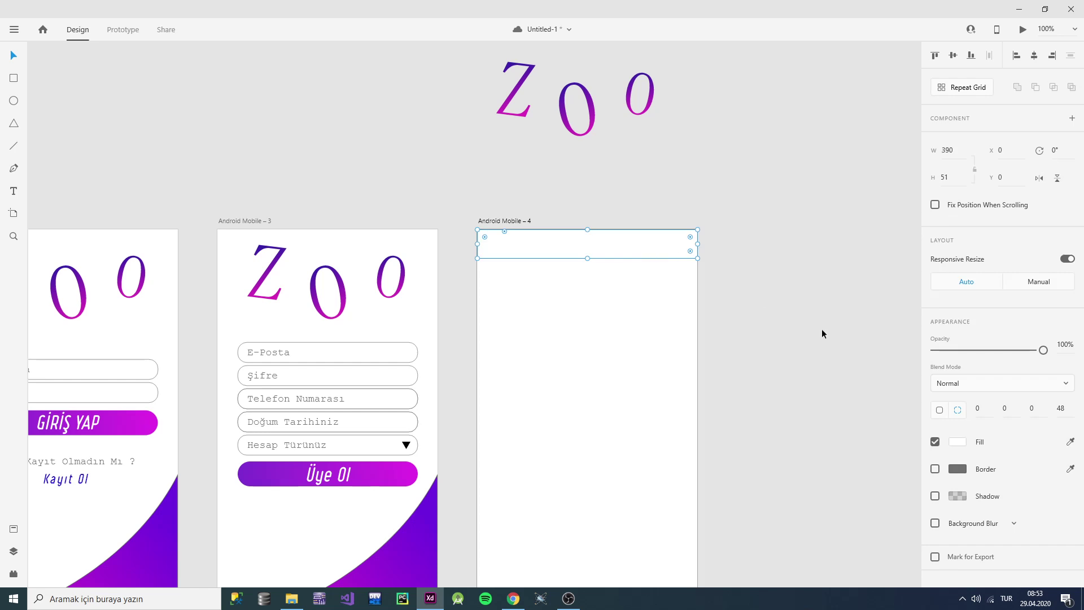
# Step: Fill the header rectangle with a linear gradient running from its upper-left corner to its lower-right corner
pyautogui.click(965, 443)
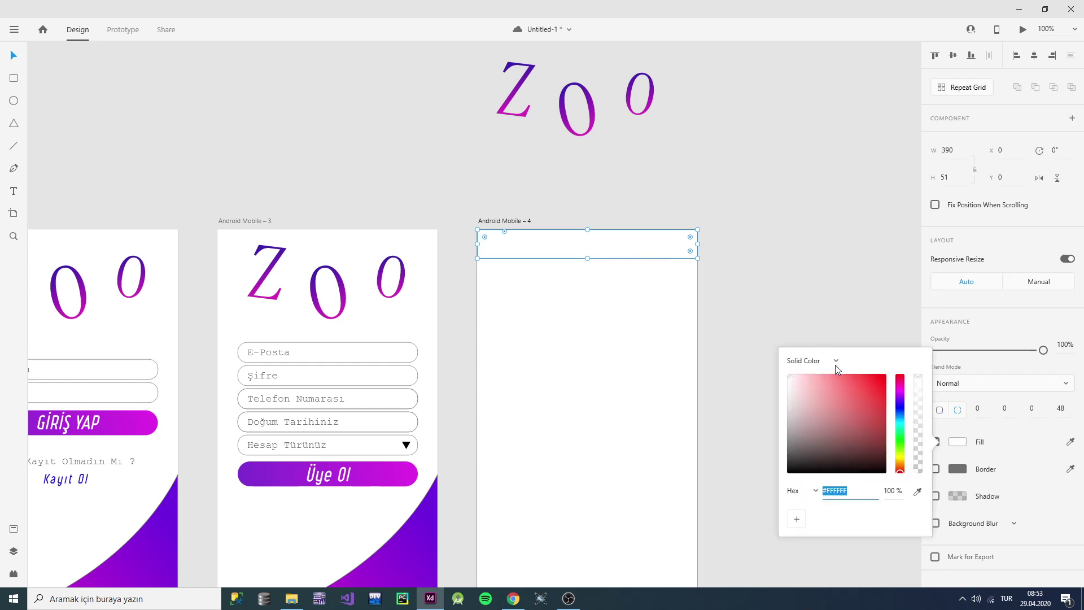
pyautogui.click(835, 361)
pyautogui.click(834, 382)
pyautogui.click(901, 400)
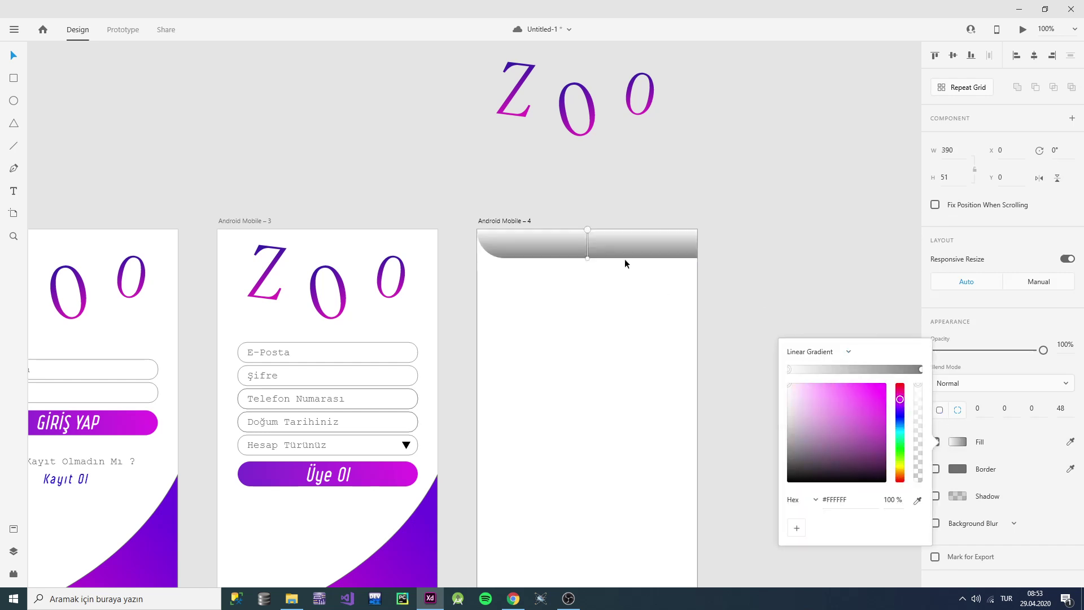
pyautogui.moveTo(589, 232); pyautogui.dragTo(487, 235)
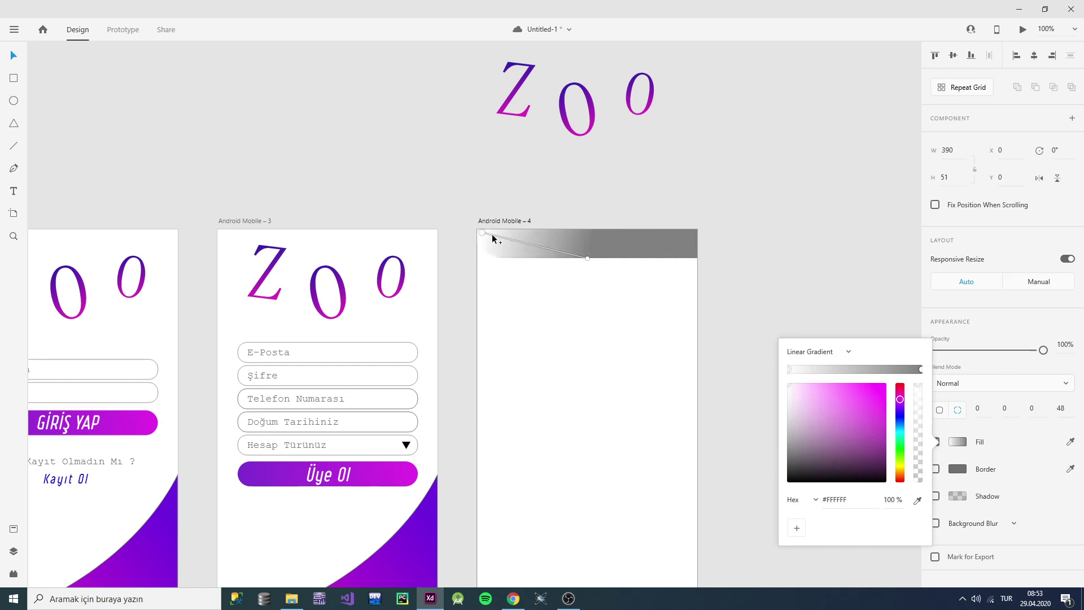
pyautogui.moveTo(587, 259); pyautogui.dragTo(693, 255)
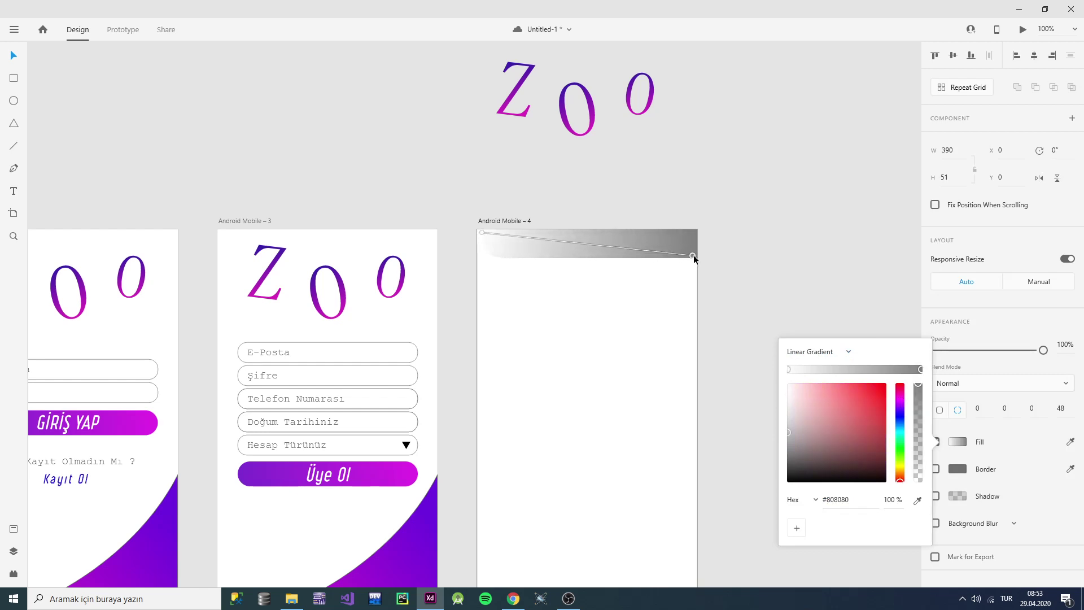
# Step: Colour the header gradient's right end purple (#A923EB) and its left end magenta (#E51BD1)
pyautogui.click(826, 355)
pyautogui.click(827, 358)
pyautogui.moveTo(900, 421)
pyautogui.mouseDown()
pyautogui.moveTo(900, 405)
pyautogui.moveTo(872, 391)
pyautogui.mouseUp()
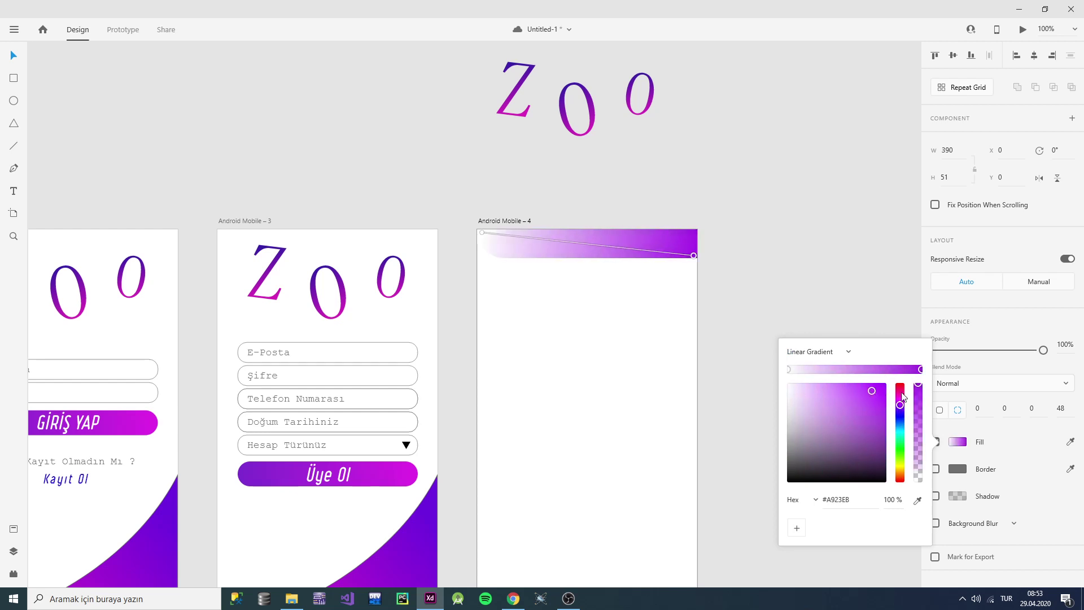
pyautogui.click(789, 369)
pyautogui.click(901, 398)
pyautogui.click(875, 394)
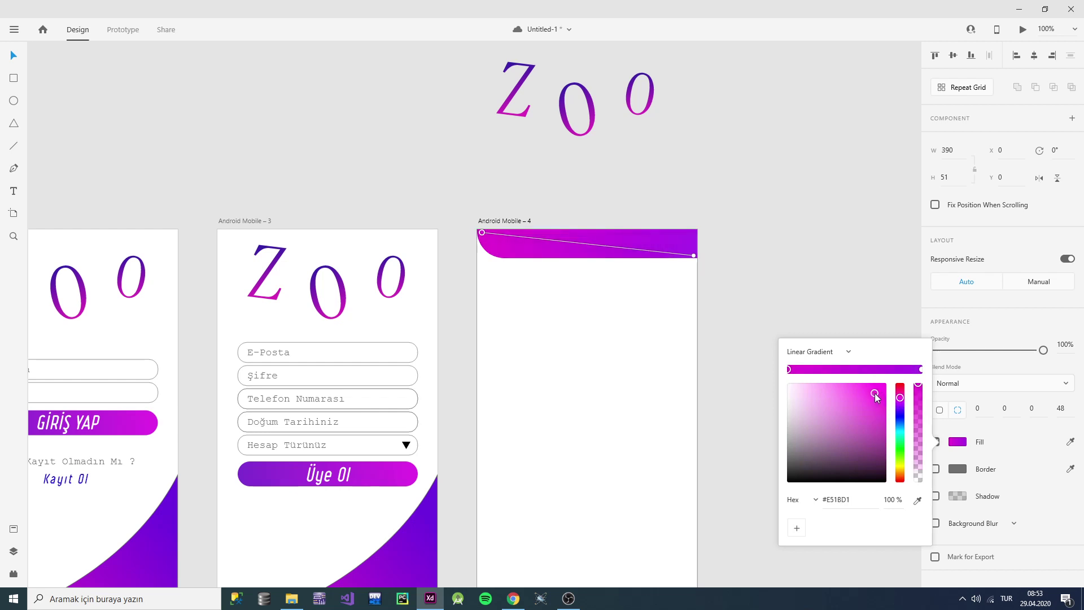
# Step: Swap the header gradient's end colours, making its left end purple (#A11AE3) and its right end magenta
pyautogui.moveTo(875, 394); pyautogui.dragTo(898, 406)
pyautogui.click(921, 369)
pyautogui.click(789, 370)
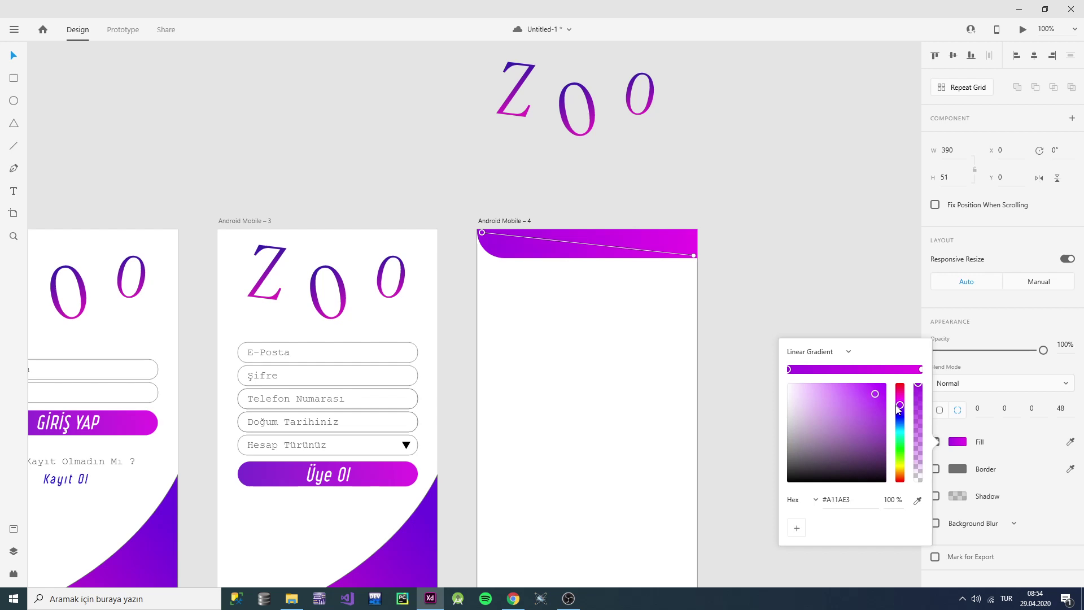
pyautogui.click(766, 259)
# Step: Stretch the header rectangle's lower edge downward to a height of about 54
pyautogui.scroll(-2, 770, 293)
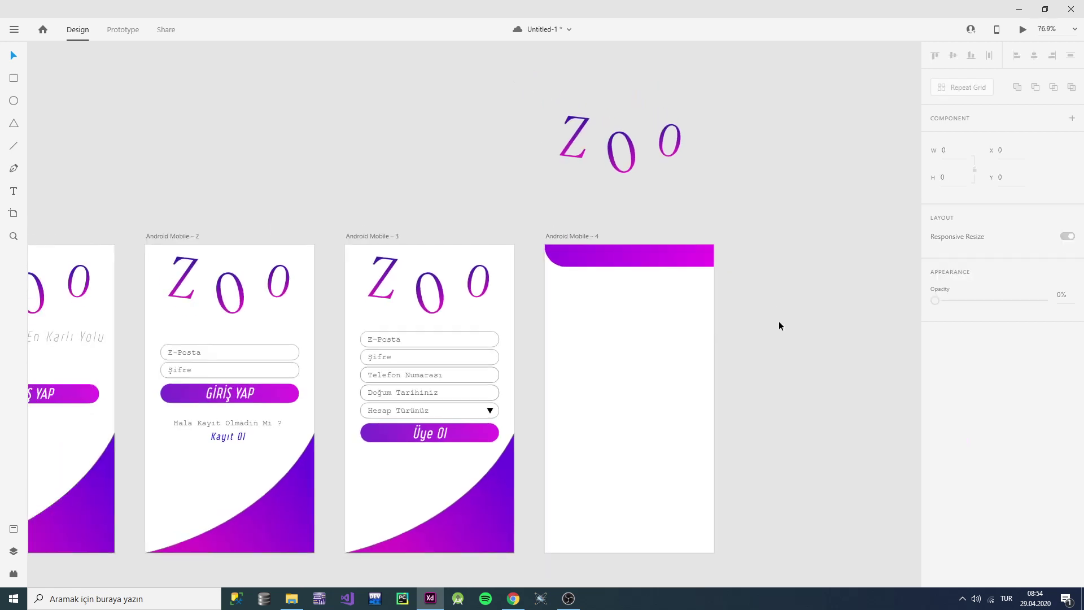
pyautogui.scroll(2, 778, 320)
pyautogui.click(590, 242)
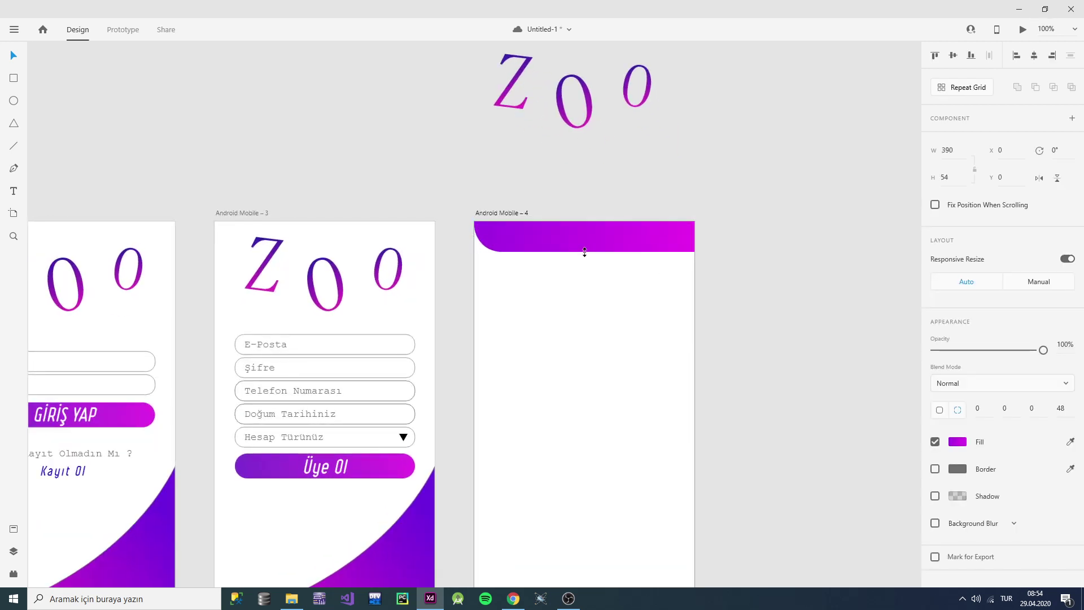
pyautogui.click(723, 263)
pyautogui.scroll(-3, 746, 276)
pyautogui.scroll(2, 760, 291)
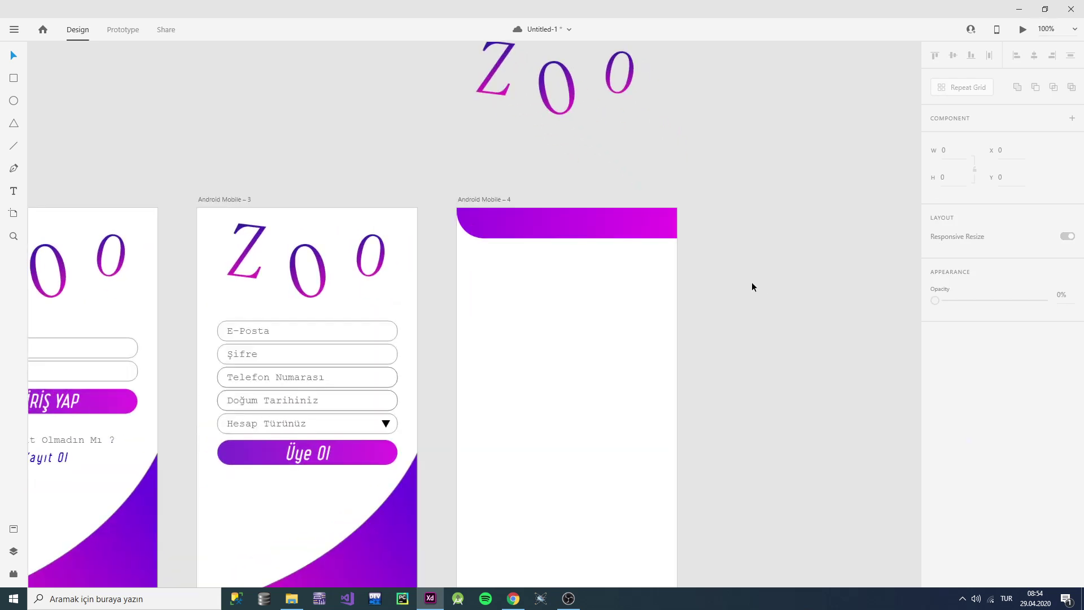
pyautogui.scroll(-3, 751, 286)
pyautogui.scroll(2, 540, 293)
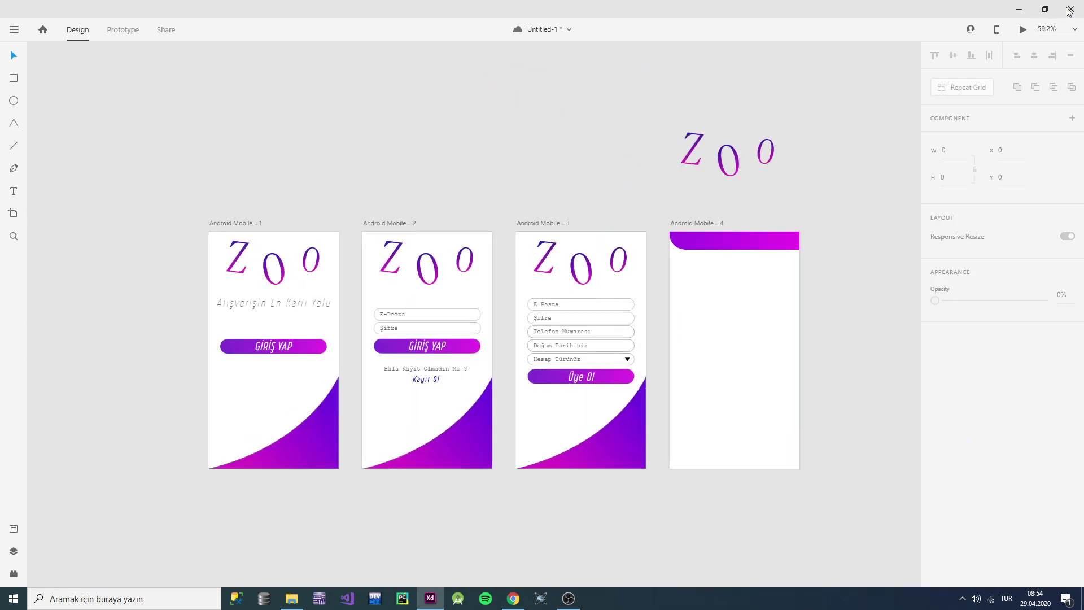
# Step: Switch to the browser and open XDGuru's "1000 Free Material Icons for Adobe XD" page from the search results
pyautogui.click(1019, 9)
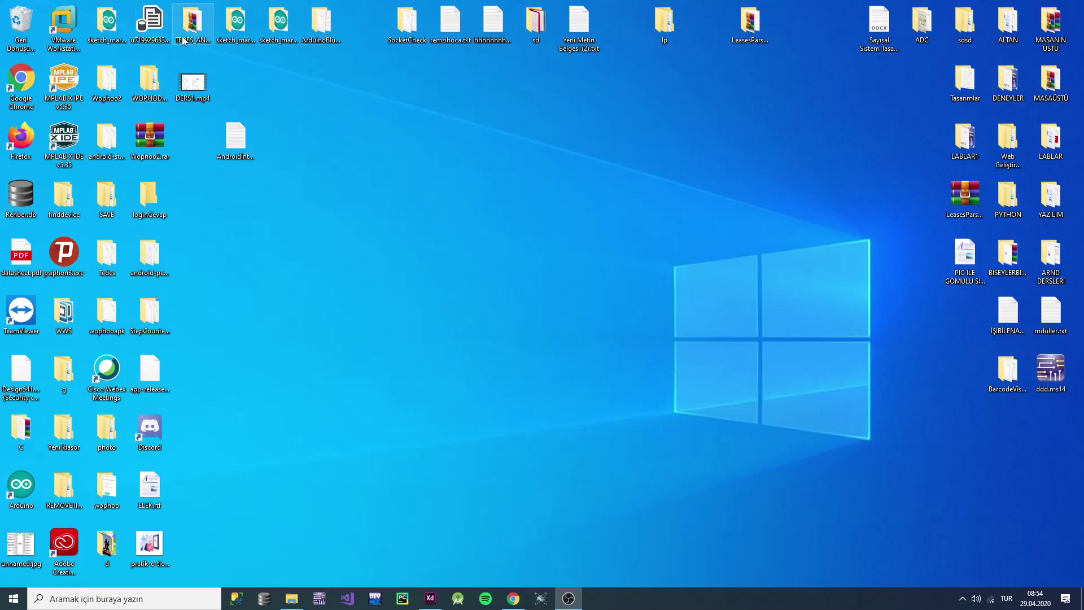
pyautogui.doubleClick(196, 22)
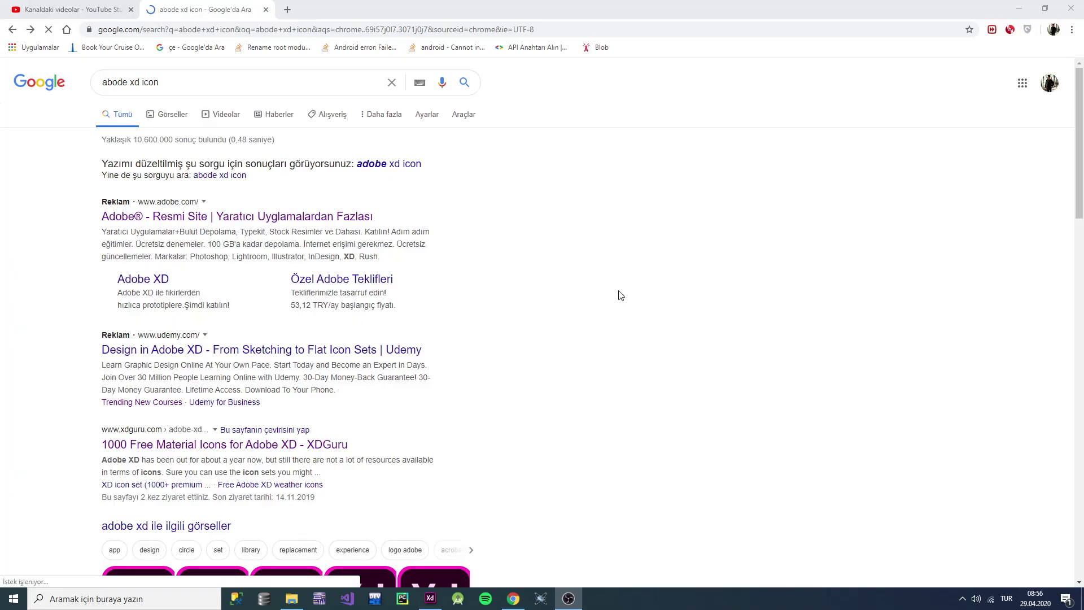
pyautogui.scroll(-1, 564, 271)
pyautogui.scroll(1, 509, 237)
pyautogui.moveTo(160, 83); pyautogui.dragTo(66, 97)
pyautogui.click(35, 212)
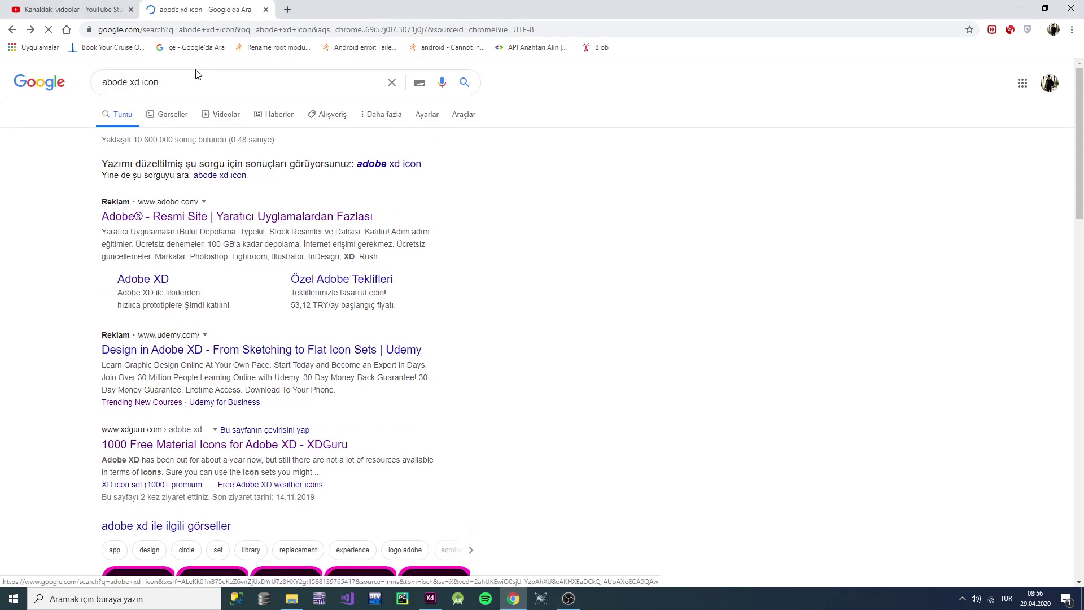
pyautogui.moveTo(198, 79); pyautogui.dragTo(68, 85)
pyautogui.click(49, 255)
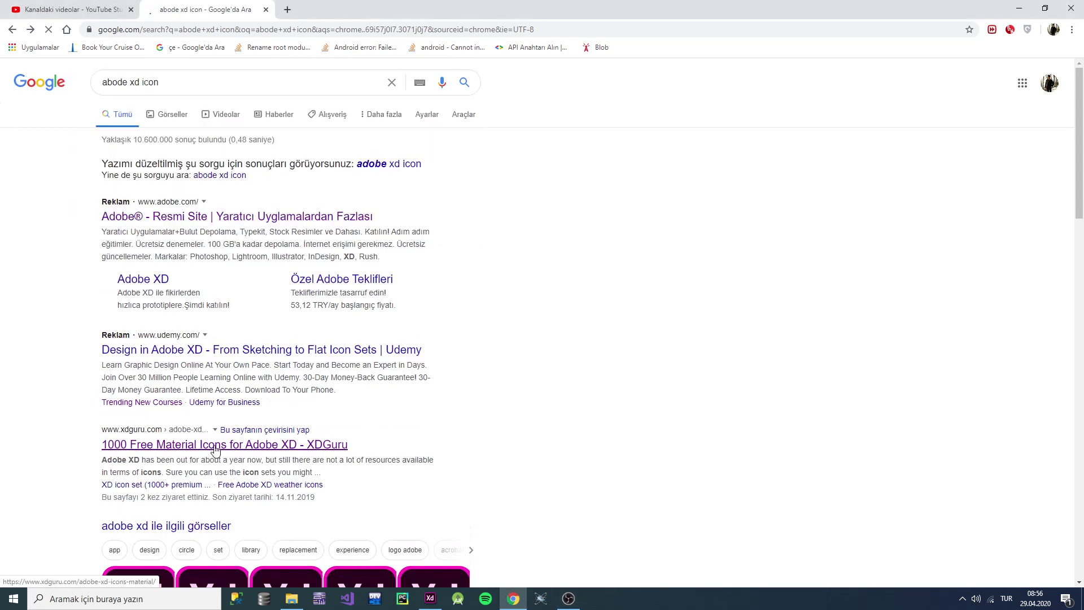
pyautogui.click(215, 444)
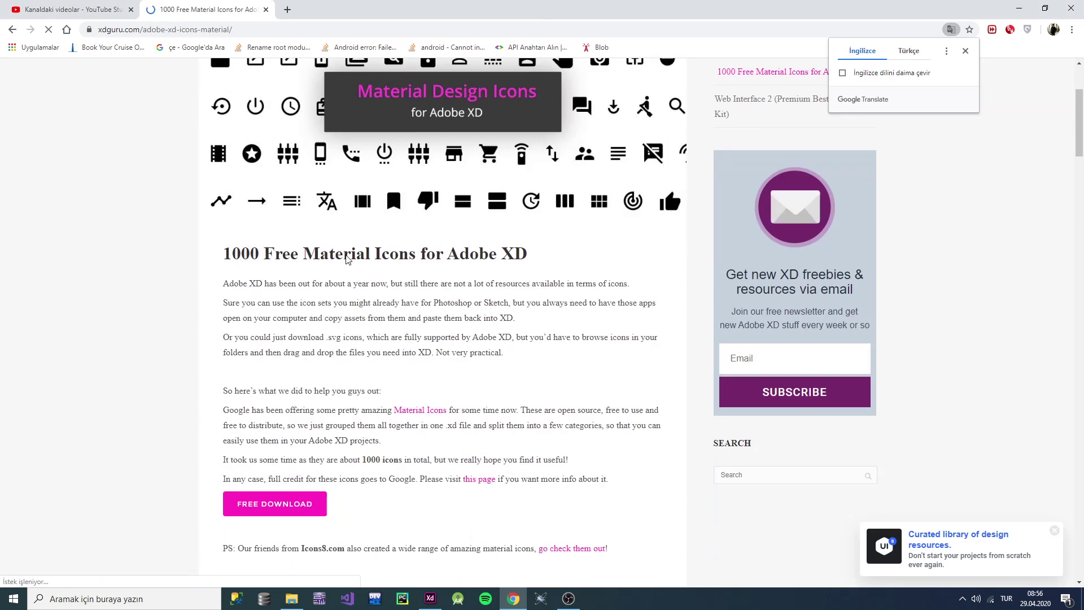
# Step: Download the free Material Icons zip from the XDGuru page and open the archive
pyautogui.scroll(-4, 286, 348)
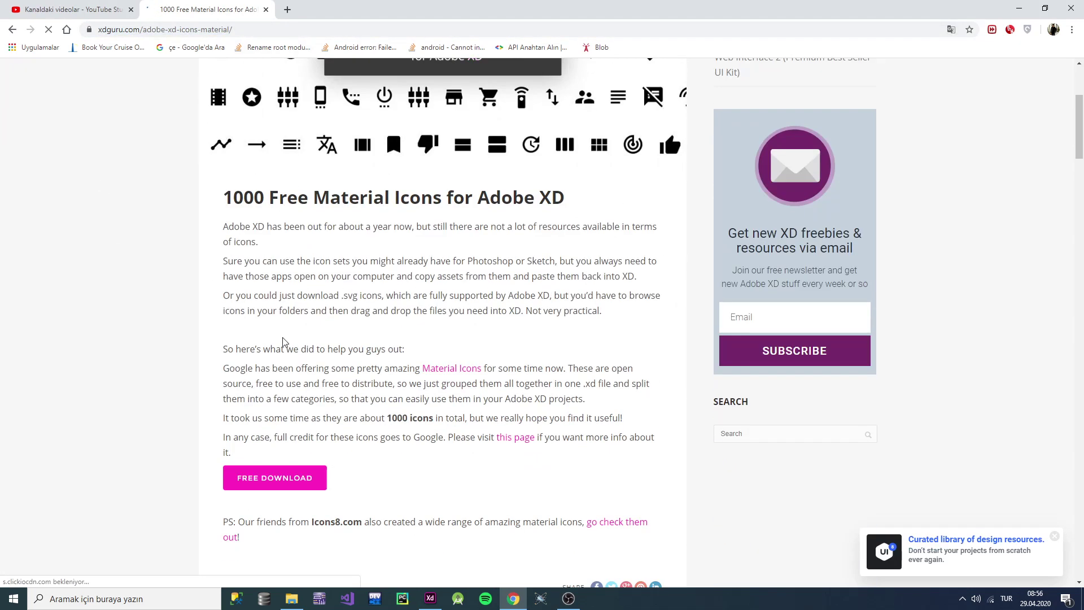
pyautogui.click(305, 479)
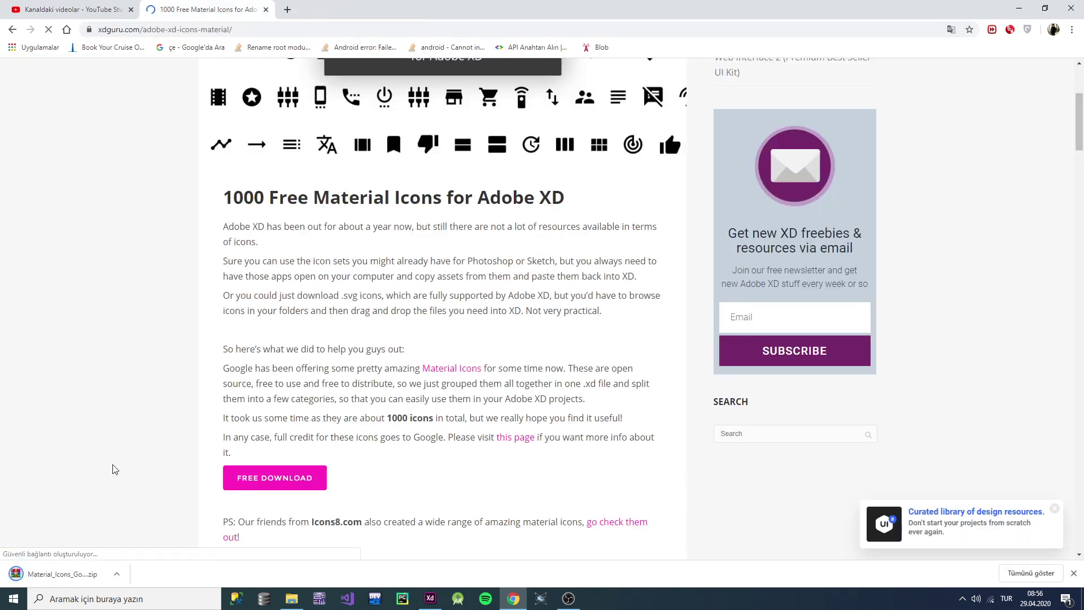
pyautogui.click(62, 573)
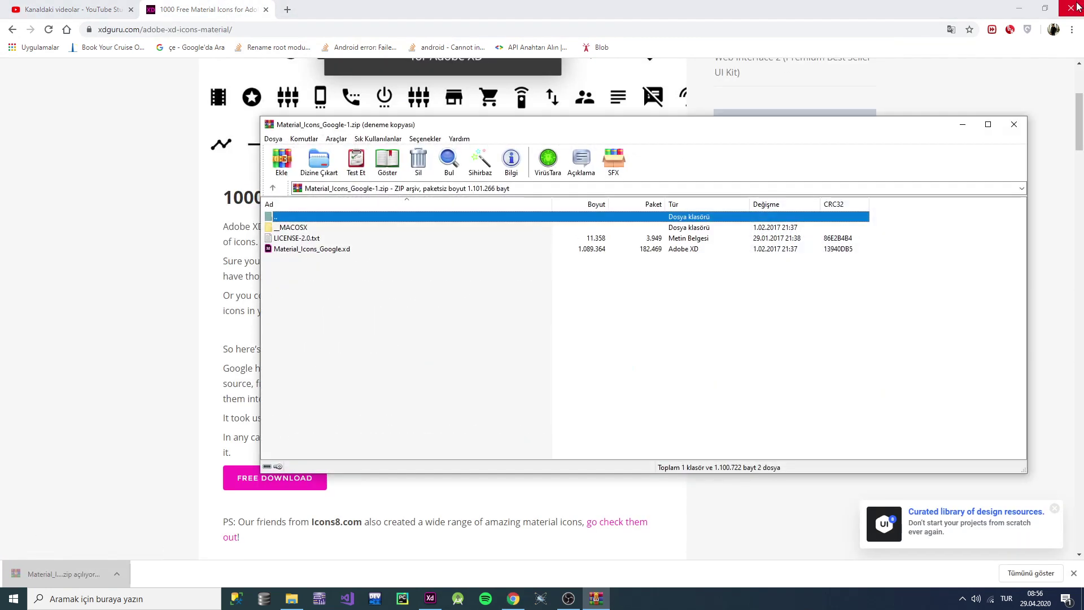
# Step: Close the browser, extract Material_Icons_Google.xd from the archive to the desktop, and close the archive window
pyautogui.click(1076, 7)
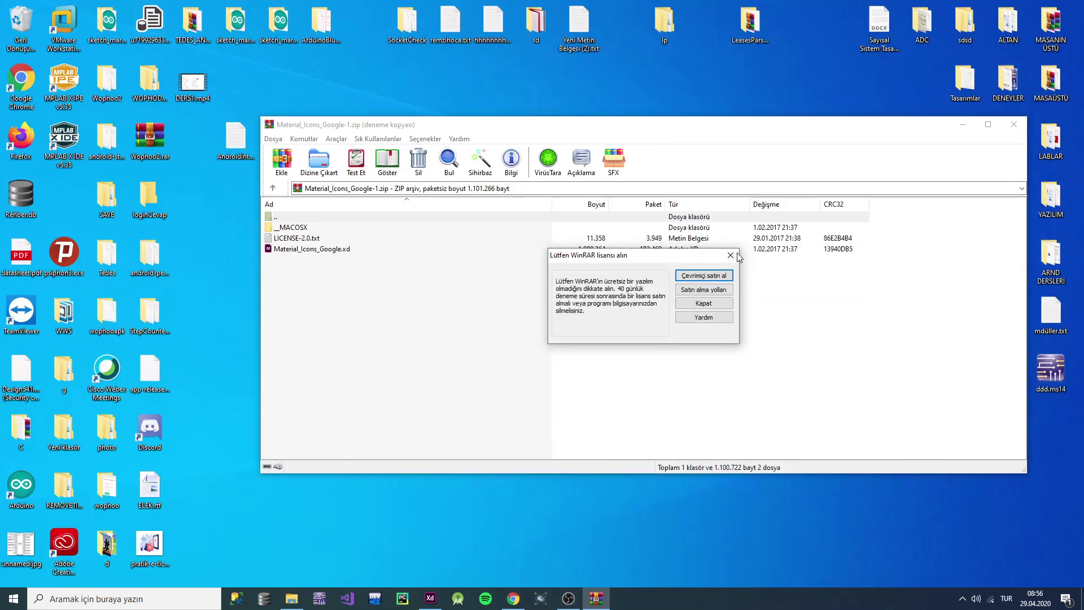
pyautogui.click(731, 255)
pyautogui.moveTo(398, 250); pyautogui.dragTo(181, 186)
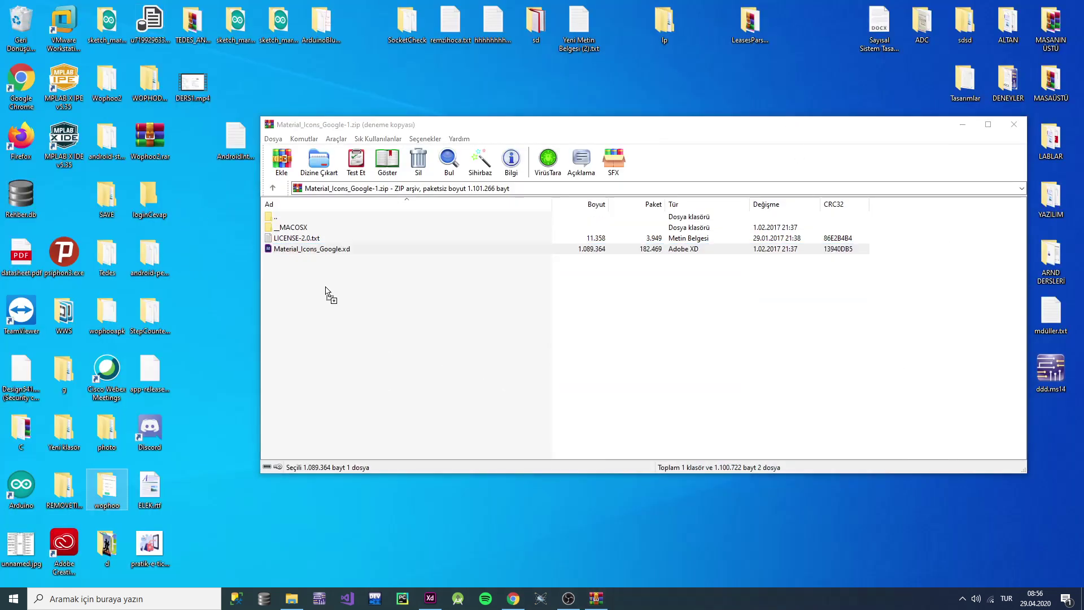
pyautogui.click(1014, 124)
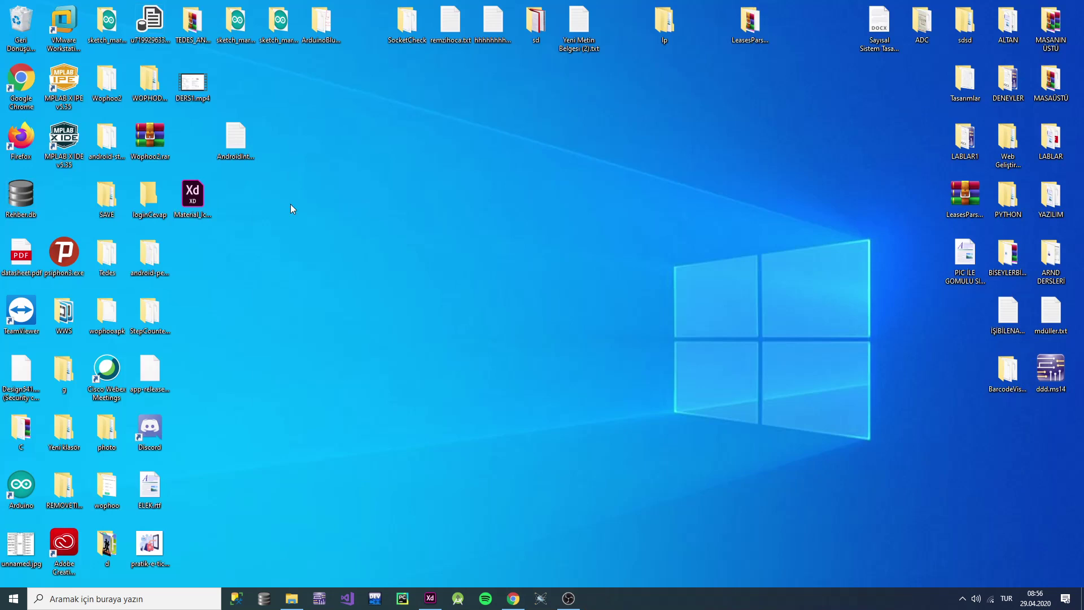
# Step: Open Material_Icons_Google.xd from the desktop in Adobe XD and maximise its window
pyautogui.doubleClick(204, 202)
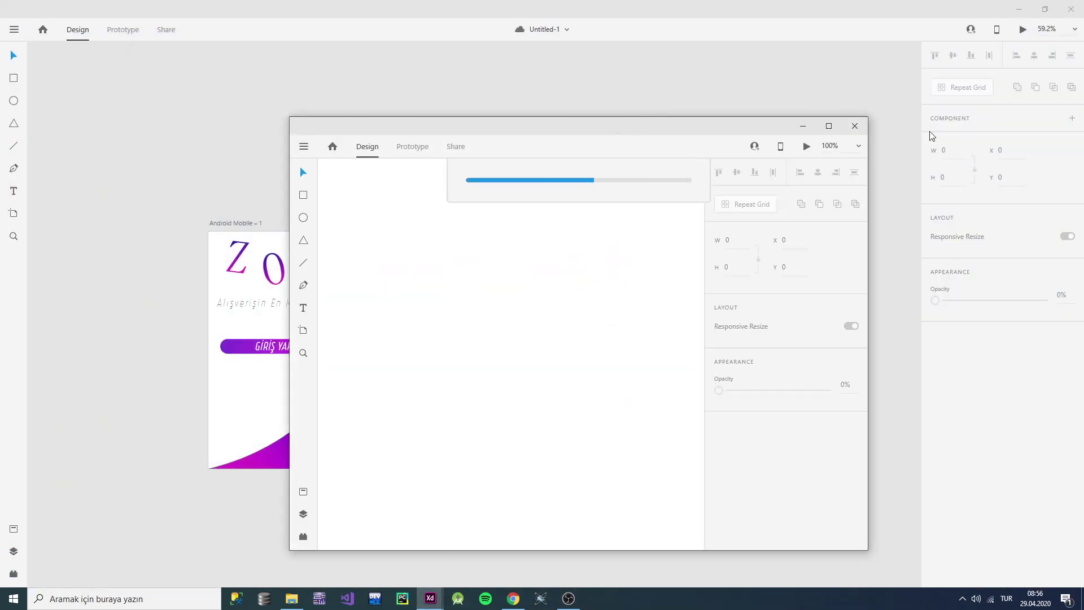
pyautogui.doubleClick(666, 126)
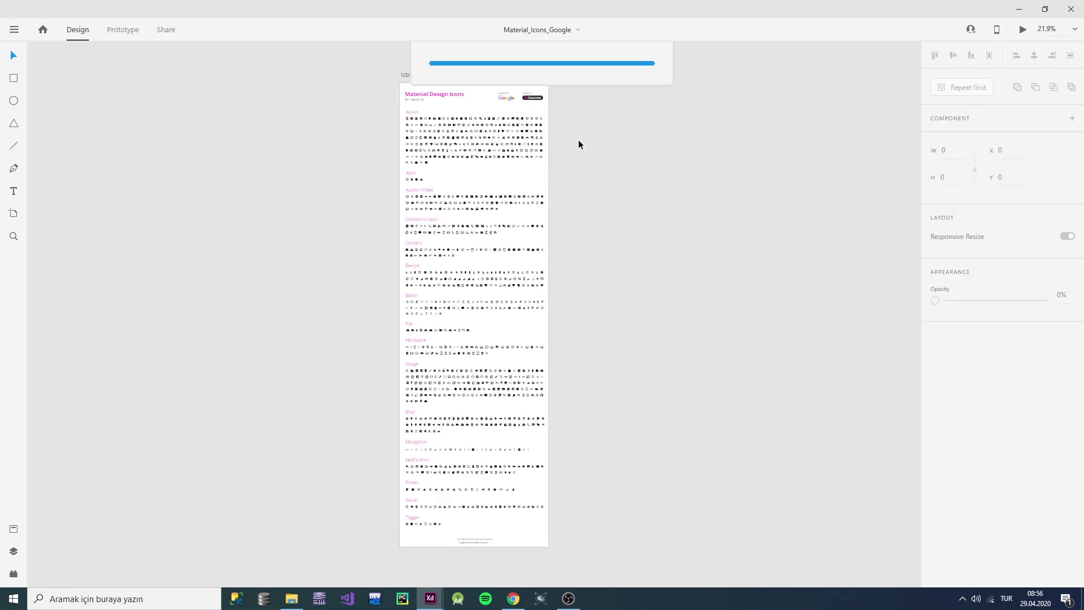
pyautogui.scroll(6, 440, 107)
pyautogui.scroll(-2, 615, 182)
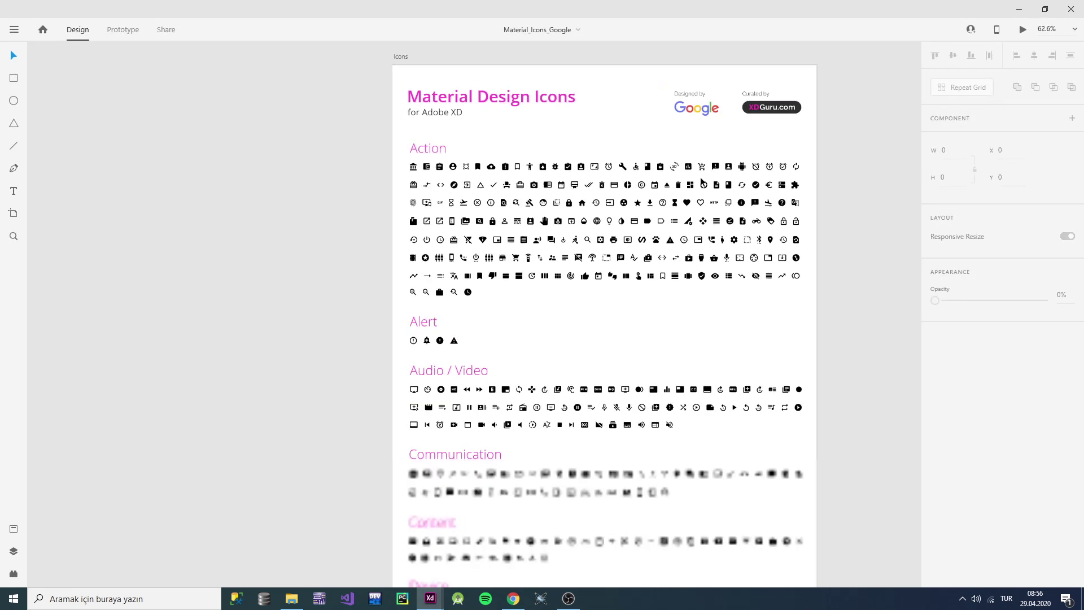
pyautogui.scroll(3, 702, 182)
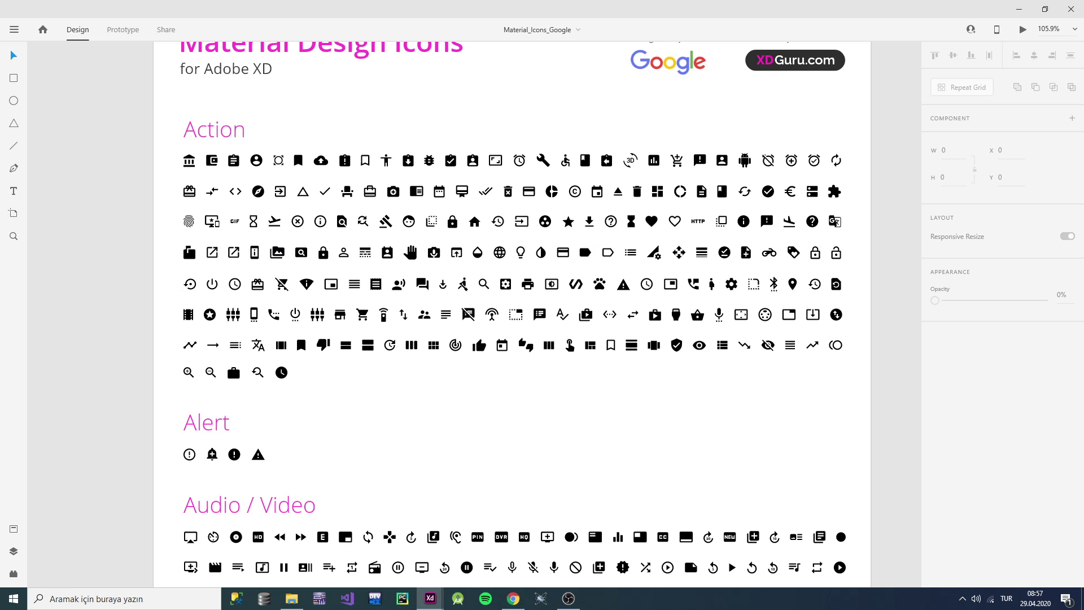
# Step: Copy the solid single-person icon from the Social section of the icon sheet
pyautogui.scroll(-20, 836, 222)
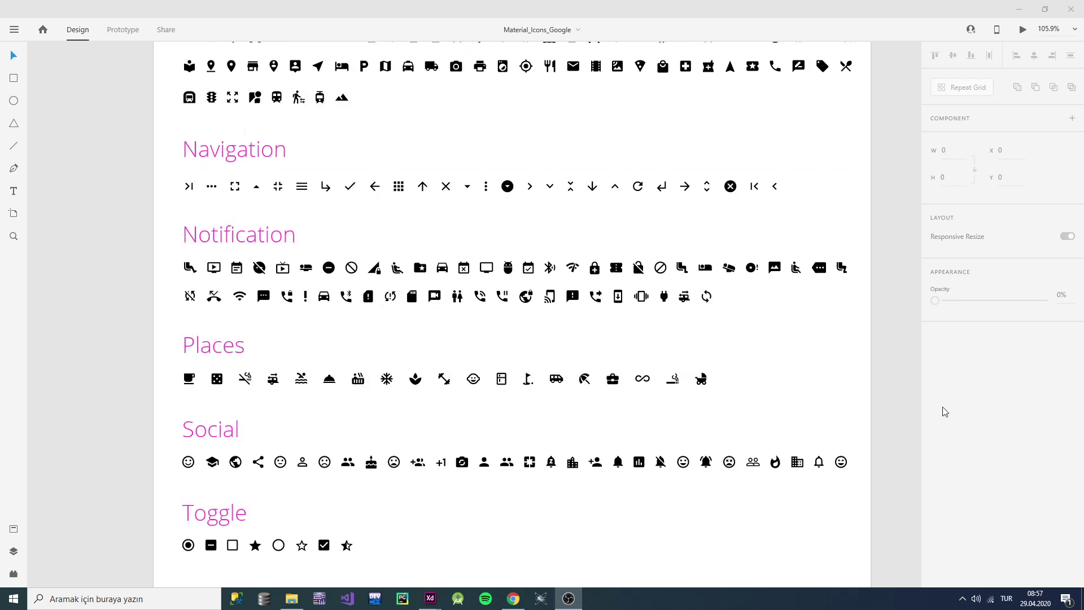
pyautogui.click(484, 464)
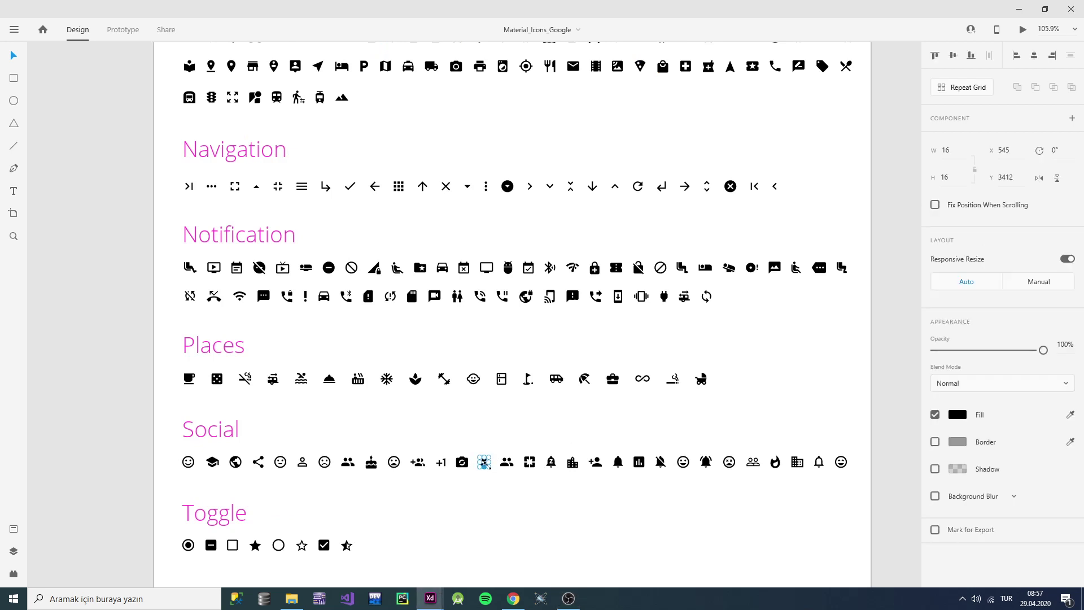
pyautogui.click(494, 480)
pyautogui.moveTo(491, 478); pyautogui.dragTo(475, 457)
# Step: Switch back to the Untitled-1 design, paste the person icon and move it just right of the fourth screen's header
pyautogui.click(1013, 4)
pyautogui.click(1013, 4)
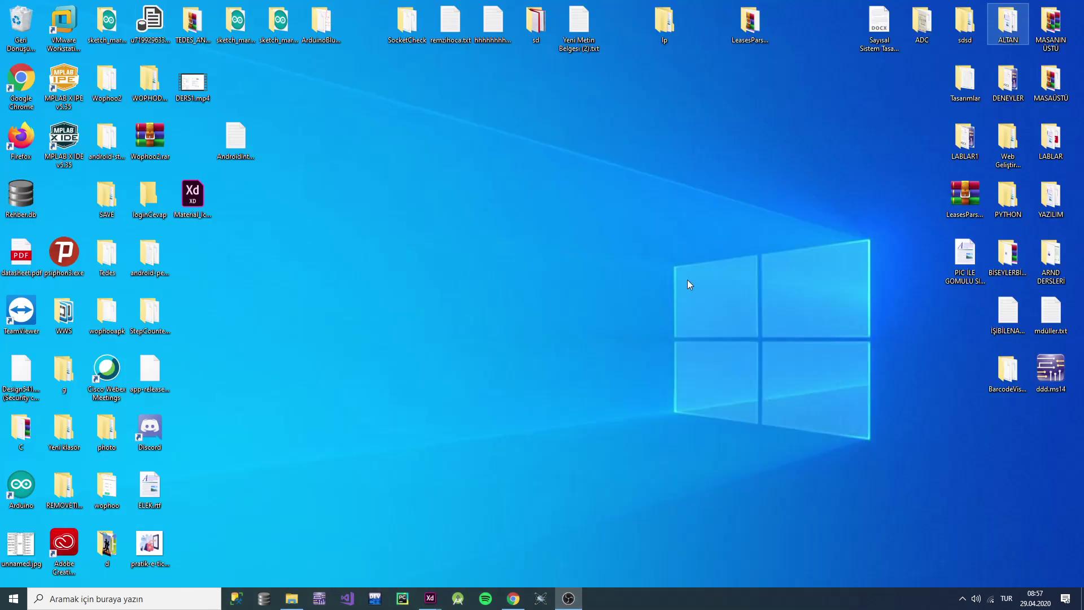
pyautogui.moveTo(430, 598)
pyautogui.click(426, 575)
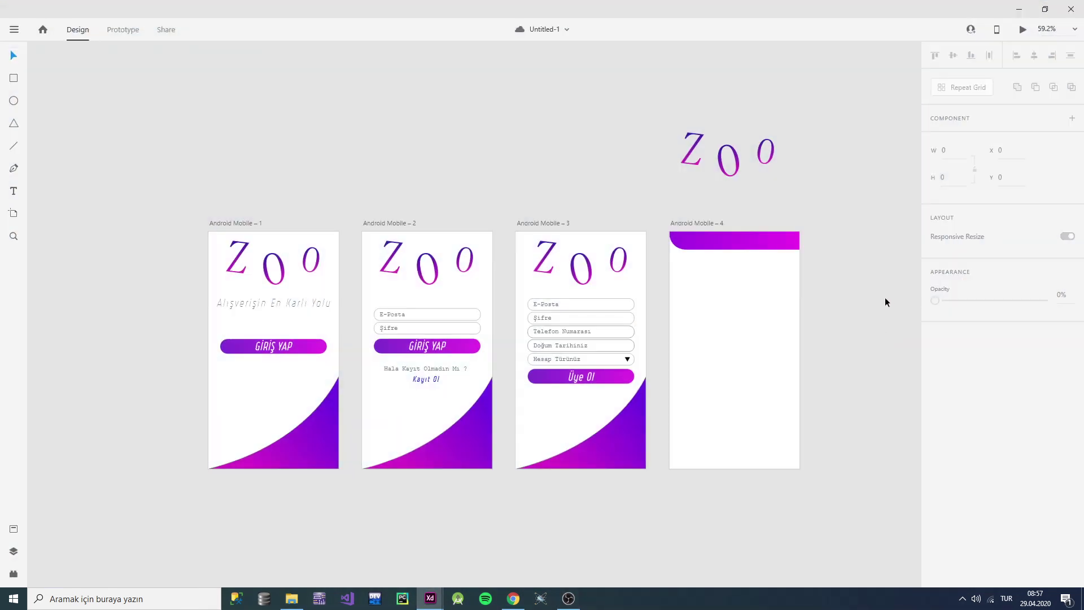
pyautogui.hotkey('ctrl', 'v')
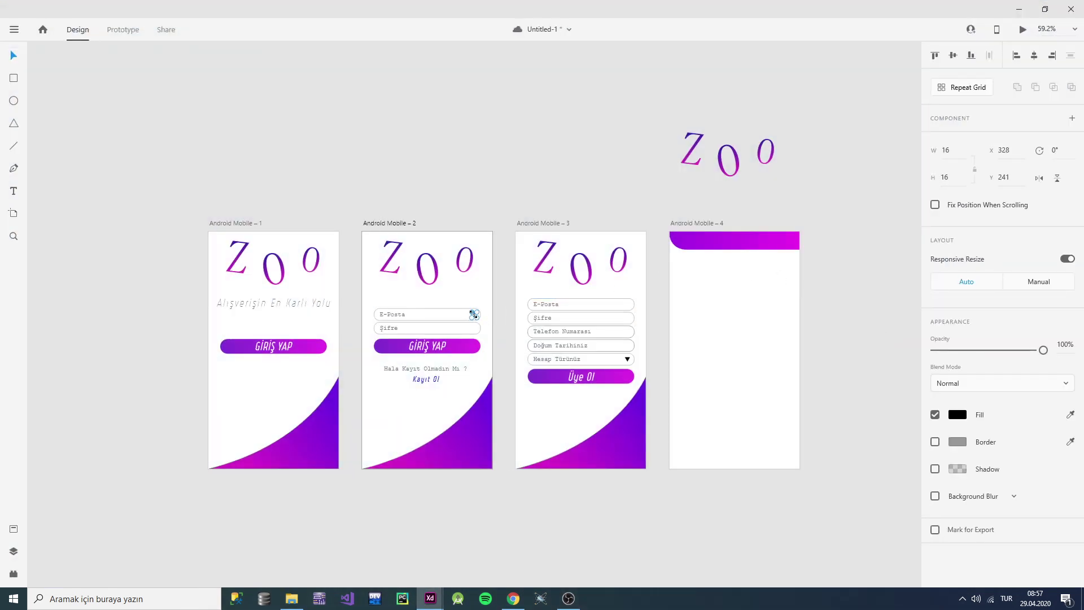
pyautogui.moveTo(474, 317); pyautogui.dragTo(819, 242)
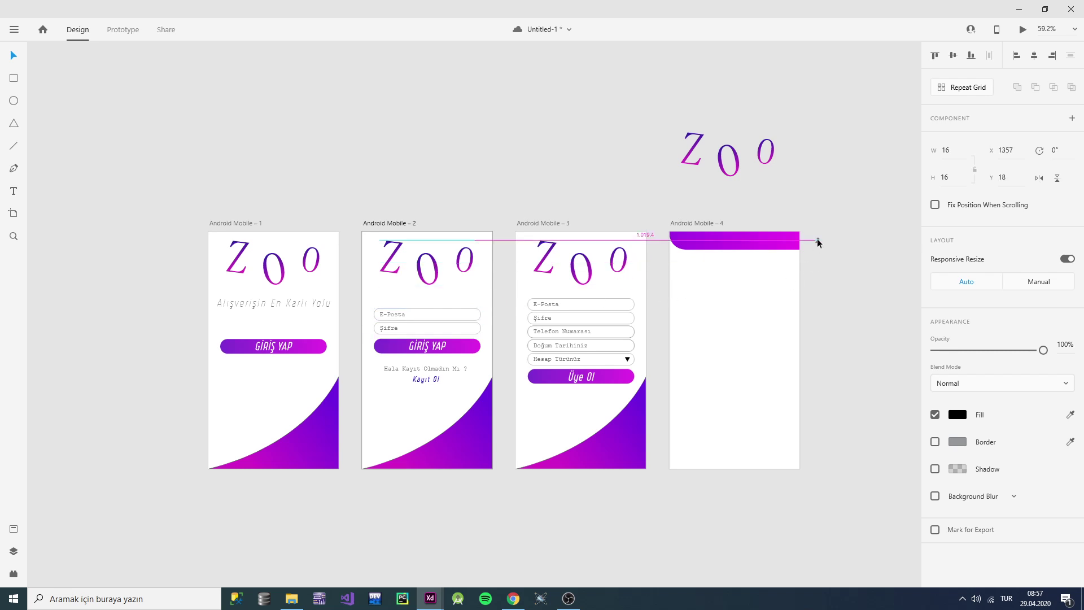
# Step: Enlarge the person icon to about 30 by 31 and place it vertically centred at the header's right end
pyautogui.scroll(3, 835, 248)
pyautogui.scroll(4, 805, 249)
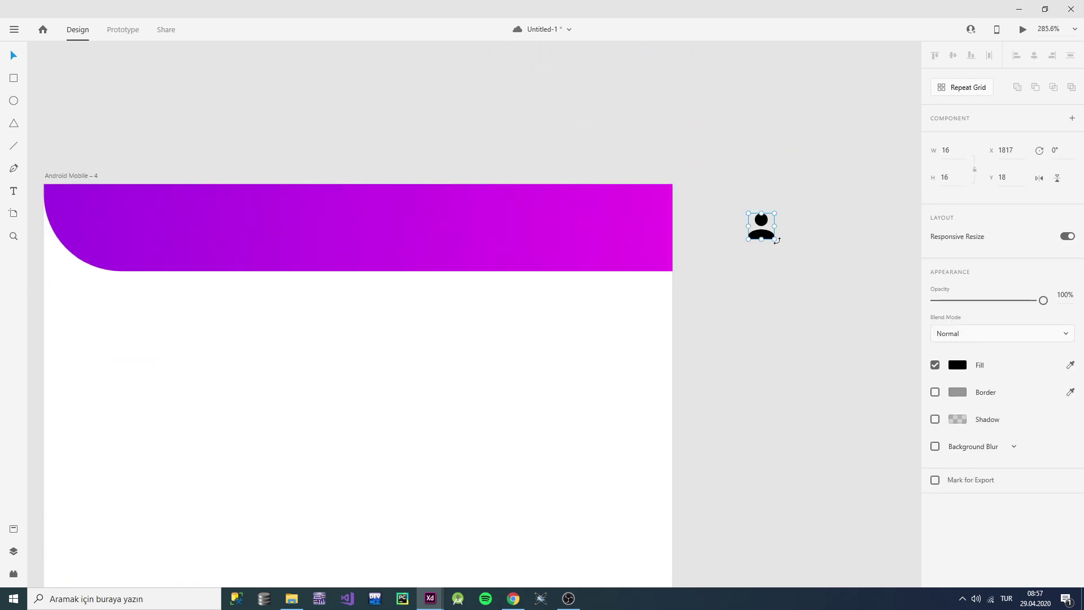
pyautogui.moveTo(774, 240); pyautogui.dragTo(647, 247)
pyautogui.click(722, 230)
pyautogui.scroll(-4, 718, 232)
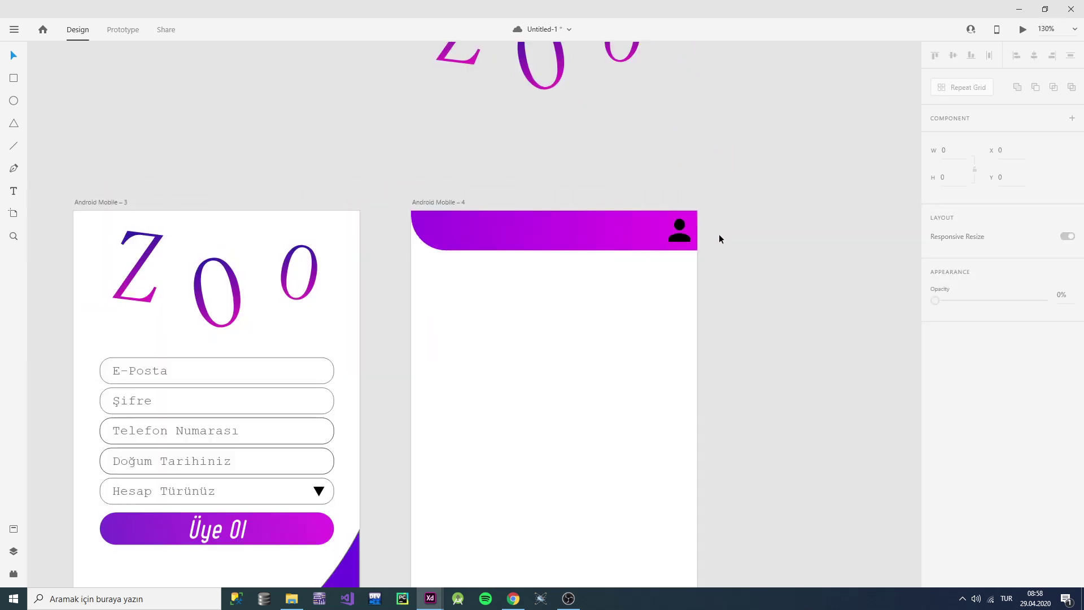
pyautogui.click(677, 241)
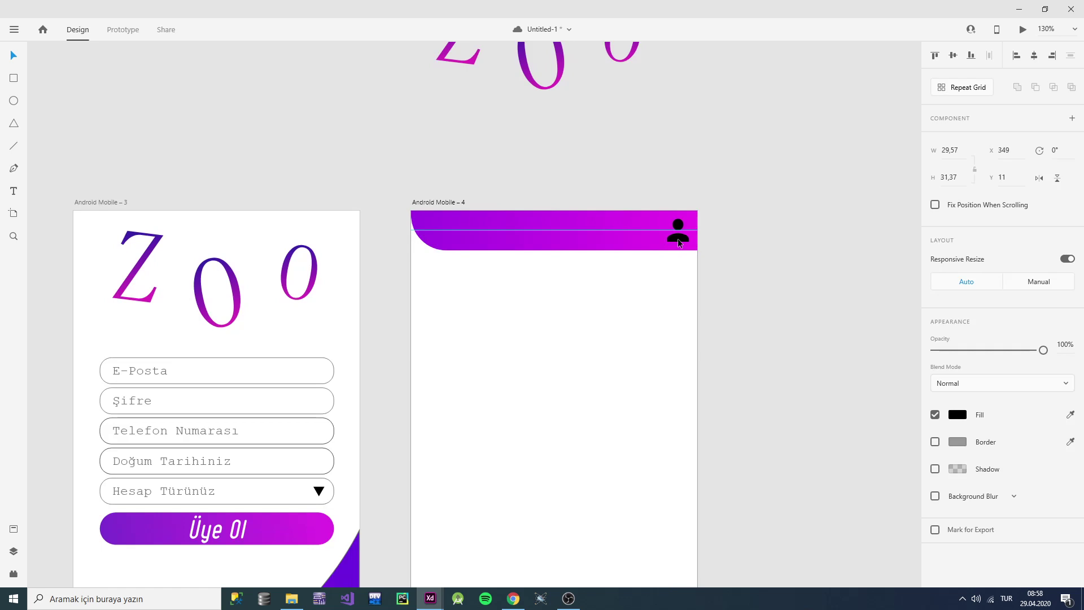
pyautogui.click(767, 240)
# Step: Add the text "Z O O" on the canvas above the Android Mobile – 4 artboard
pyautogui.scroll(-3, 747, 246)
pyautogui.scroll(3, 754, 232)
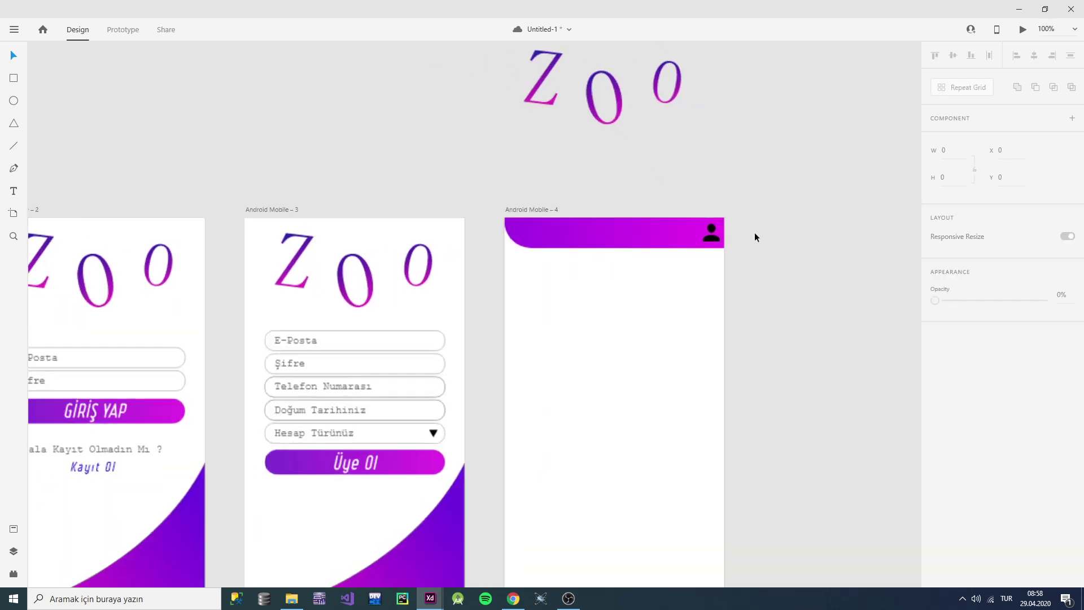
pyautogui.scroll(2, 746, 228)
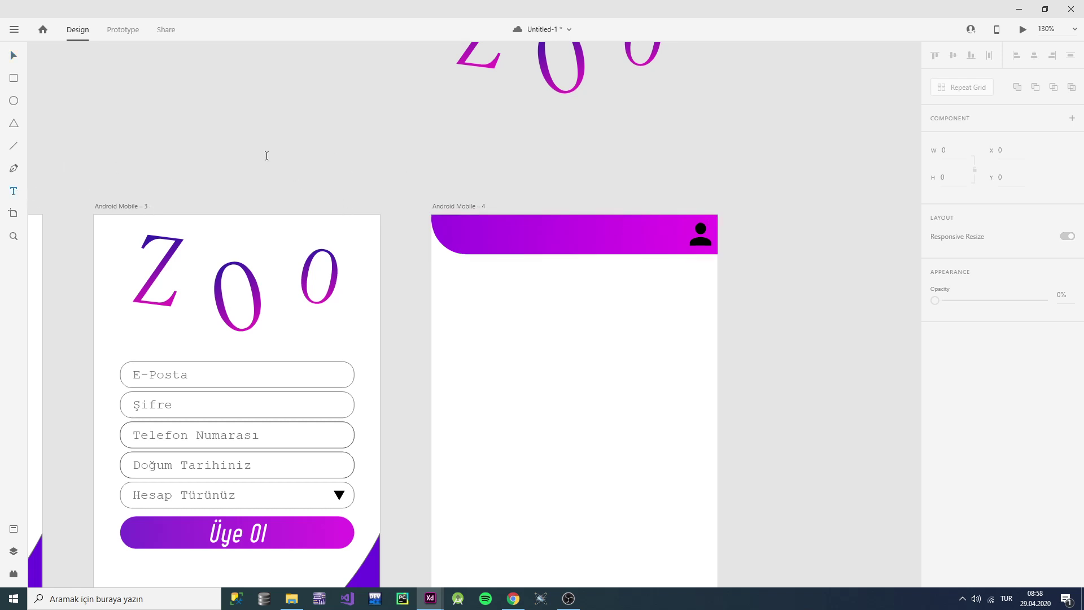
pyautogui.scroll(-3, 271, 159)
pyautogui.scroll(2, 382, 177)
pyautogui.click(382, 173)
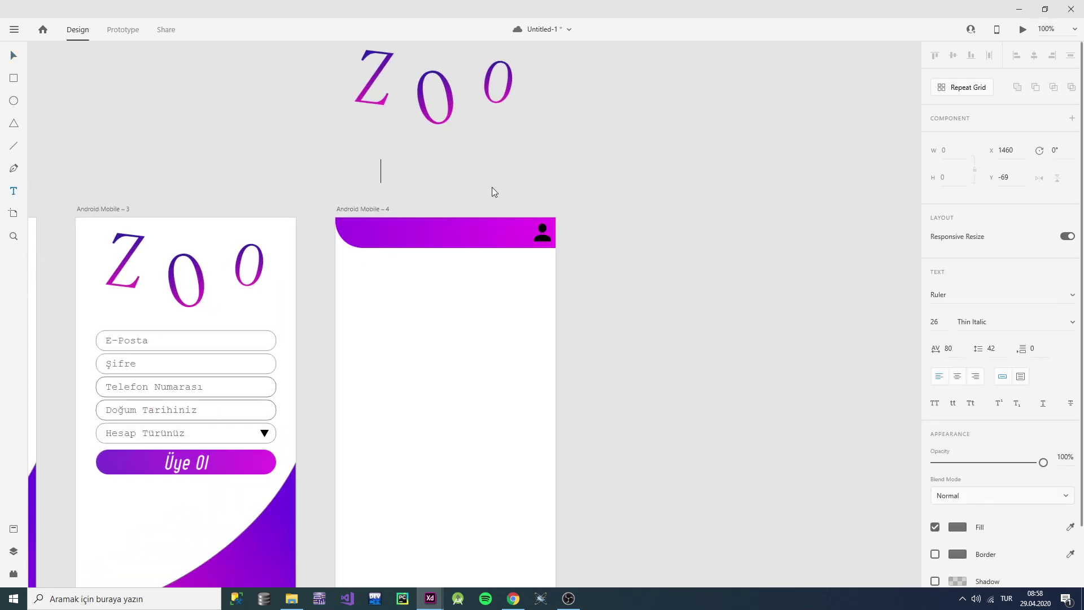
pyautogui.press('capslock')
pyautogui.write('Z ')
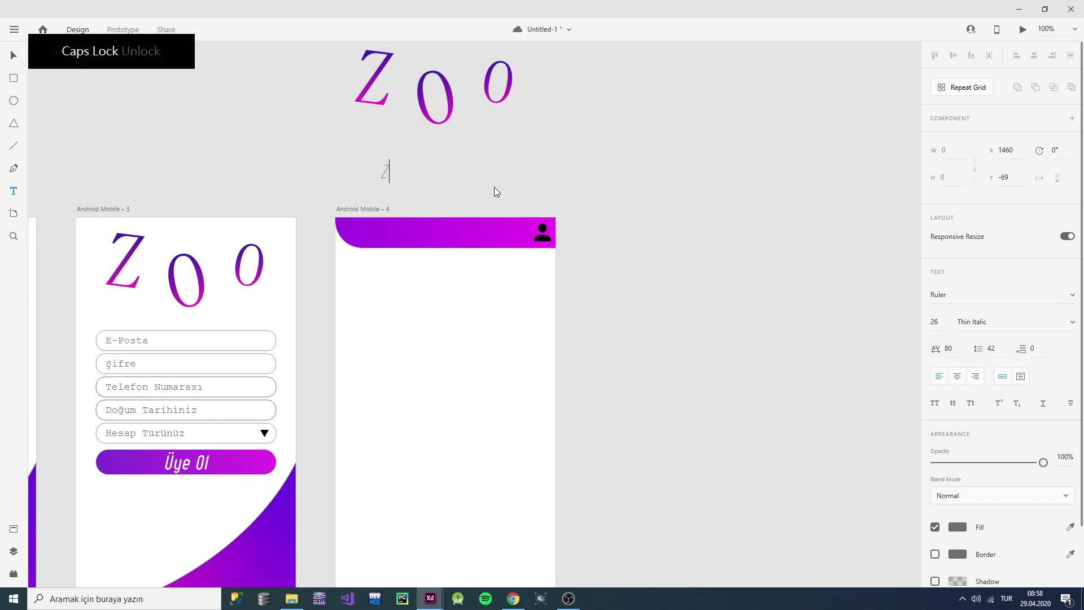
pyautogui.write('O O')
pyautogui.hotkey('ctrl', 'a')
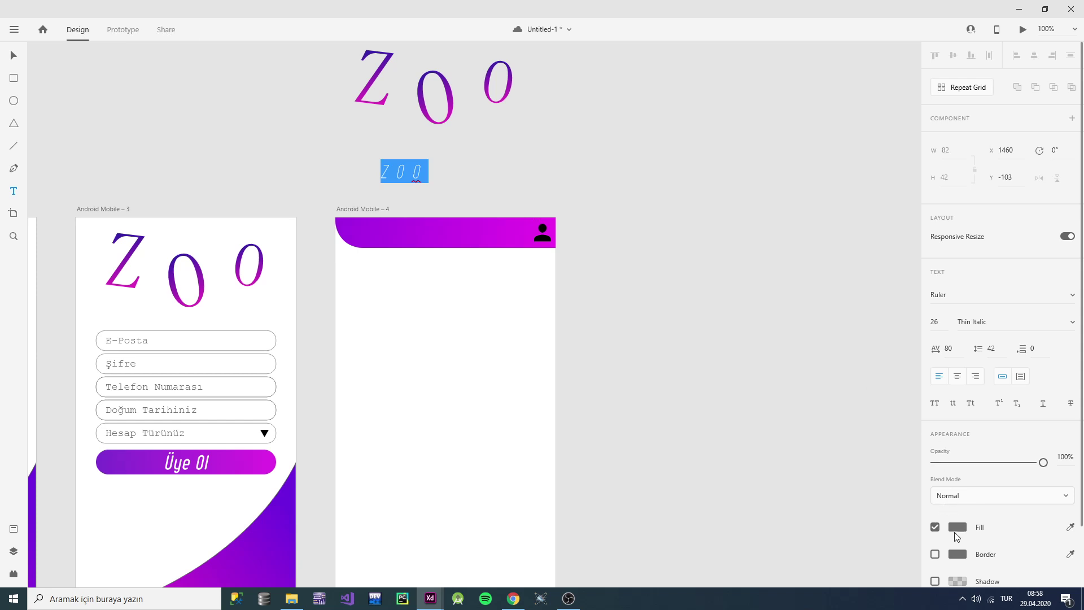
# Step: Give the small Z O O text above the Android Mobile – 4 artboard a black #000000 border
pyautogui.click(935, 554)
pyautogui.click(957, 554)
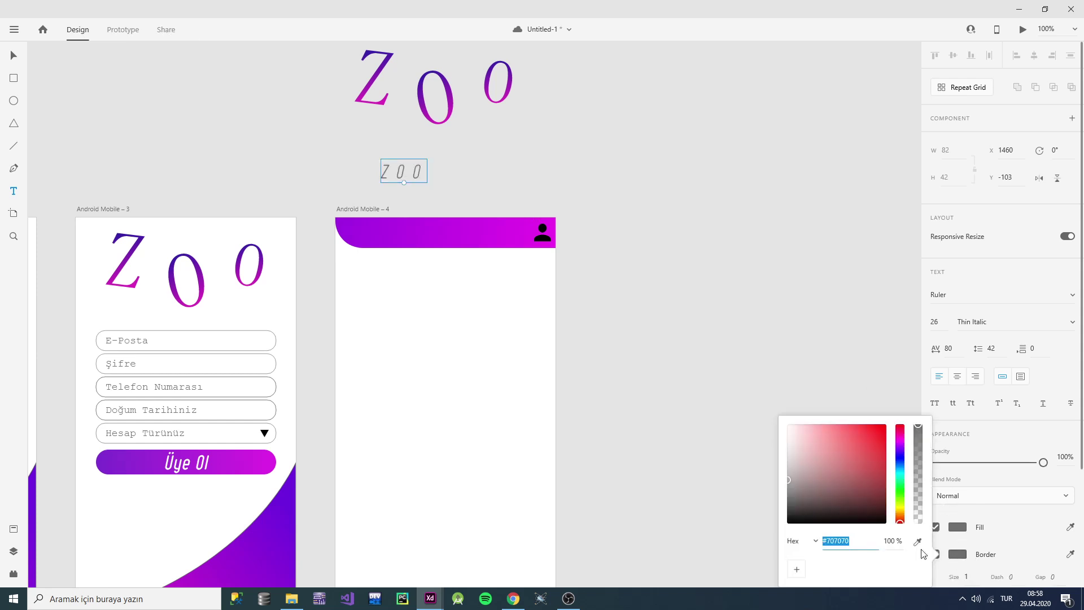
pyautogui.click(1021, 537)
pyautogui.scroll(-3, 997, 550)
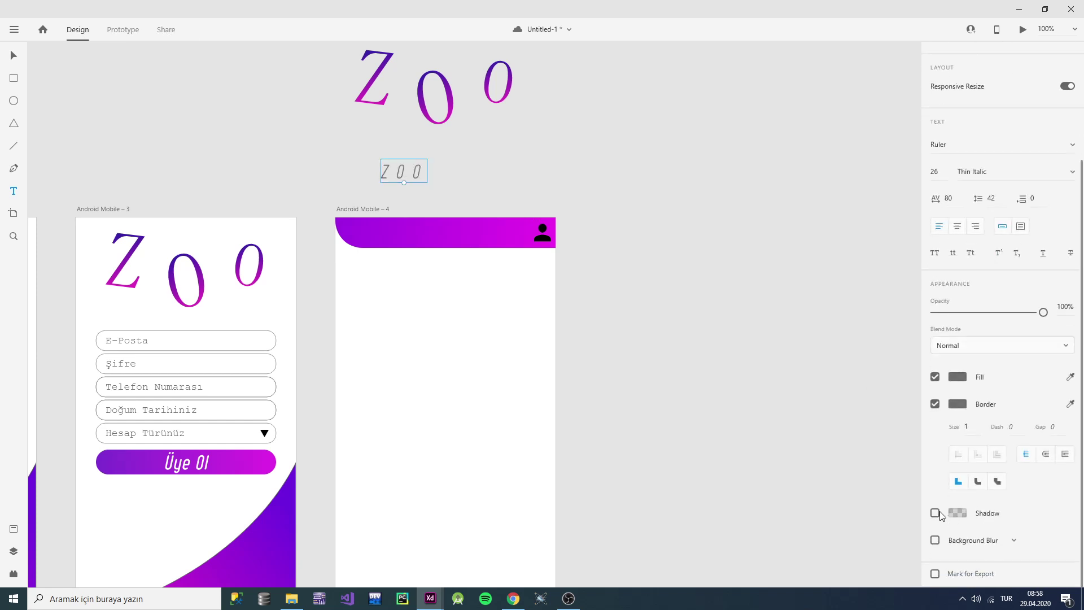
pyautogui.click(963, 405)
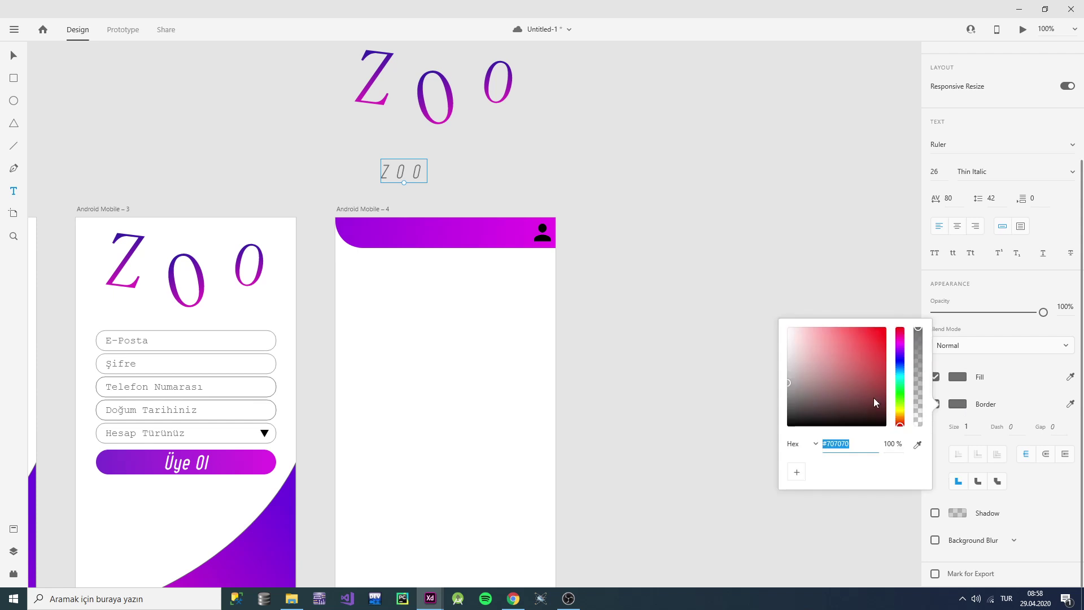
pyautogui.moveTo(874, 402)
pyautogui.mouseDown()
pyautogui.moveTo(877, 420)
pyautogui.moveTo(771, 459)
pyautogui.mouseUp()
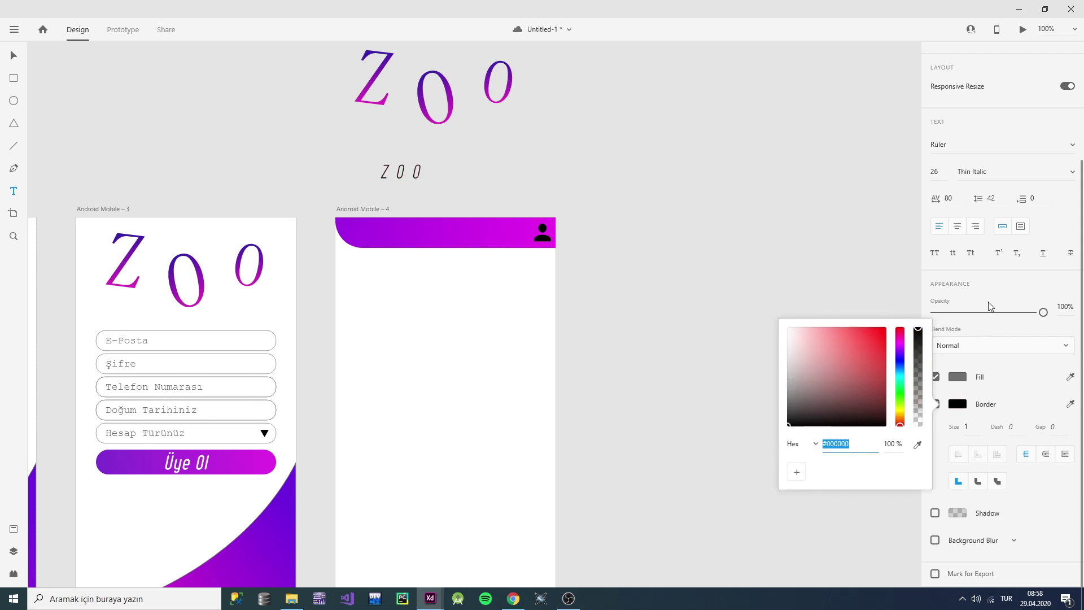
# Step: Set the border size of the small Z O O text to 5
pyautogui.click(1034, 386)
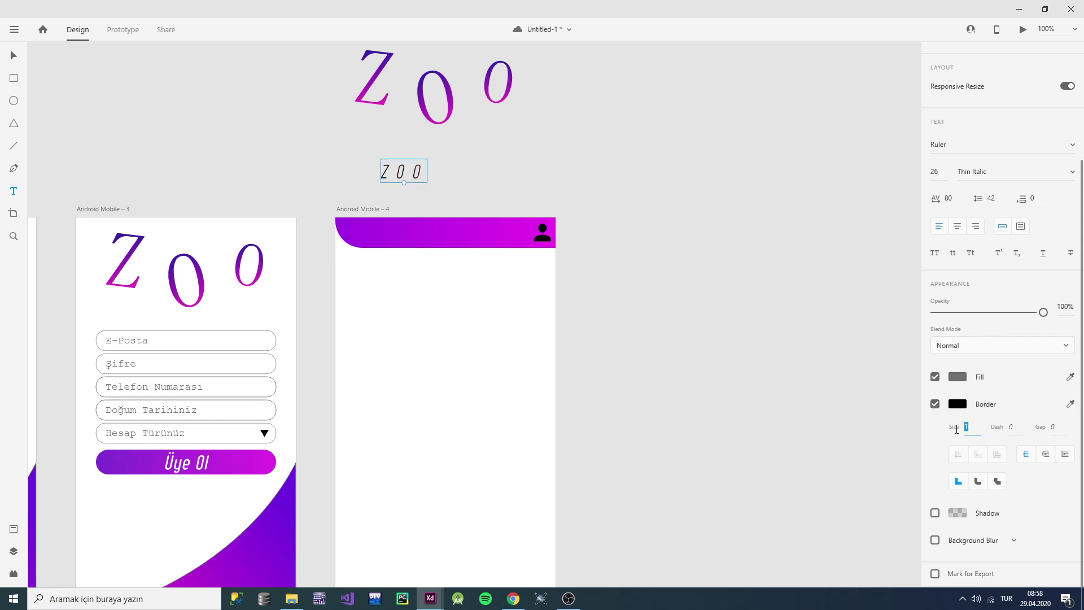
pyautogui.write('5')
pyautogui.press('Return')
pyautogui.click(420, 166)
pyautogui.hotkey('ctrl', 'a')
pyautogui.click(702, 266)
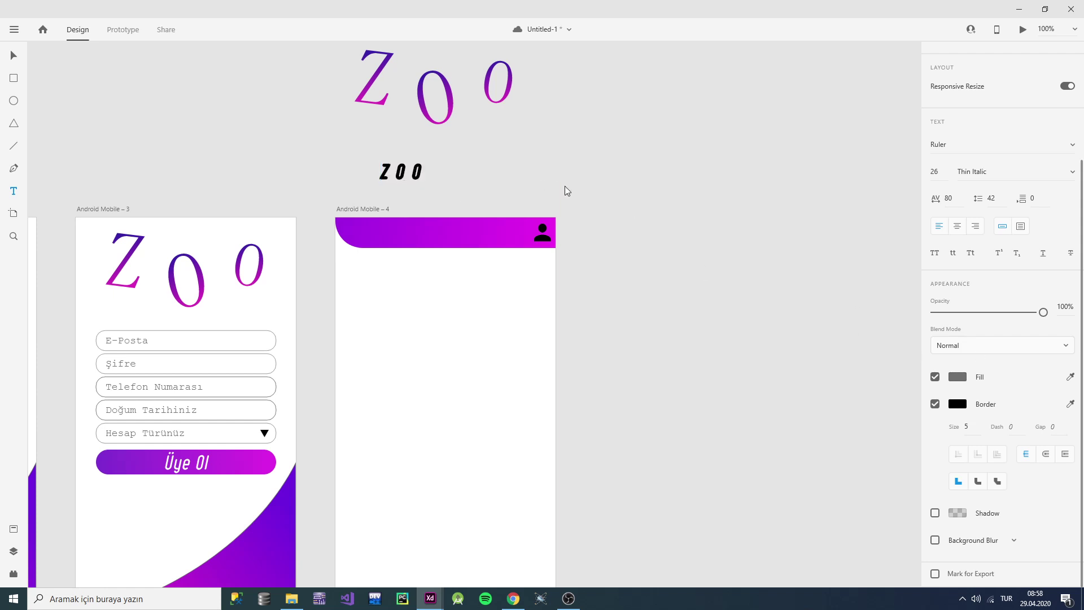
# Step: Set the character spacing of the small Z O O text to 500
pyautogui.click(406, 163)
pyautogui.hotkey('ctrl', 'a')
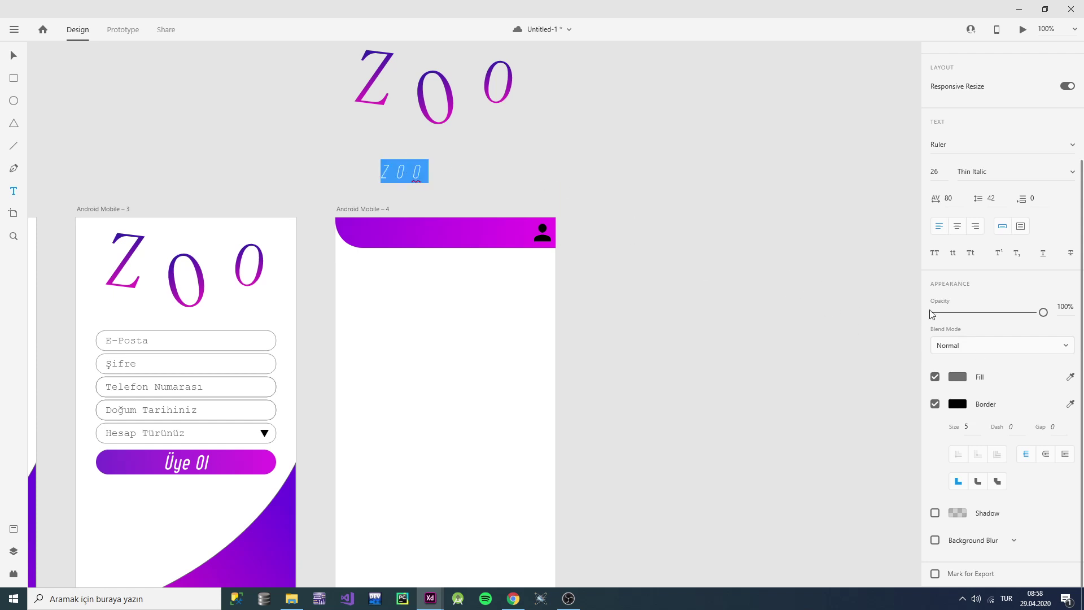
pyautogui.scroll(3, 931, 310)
pyautogui.click(954, 348)
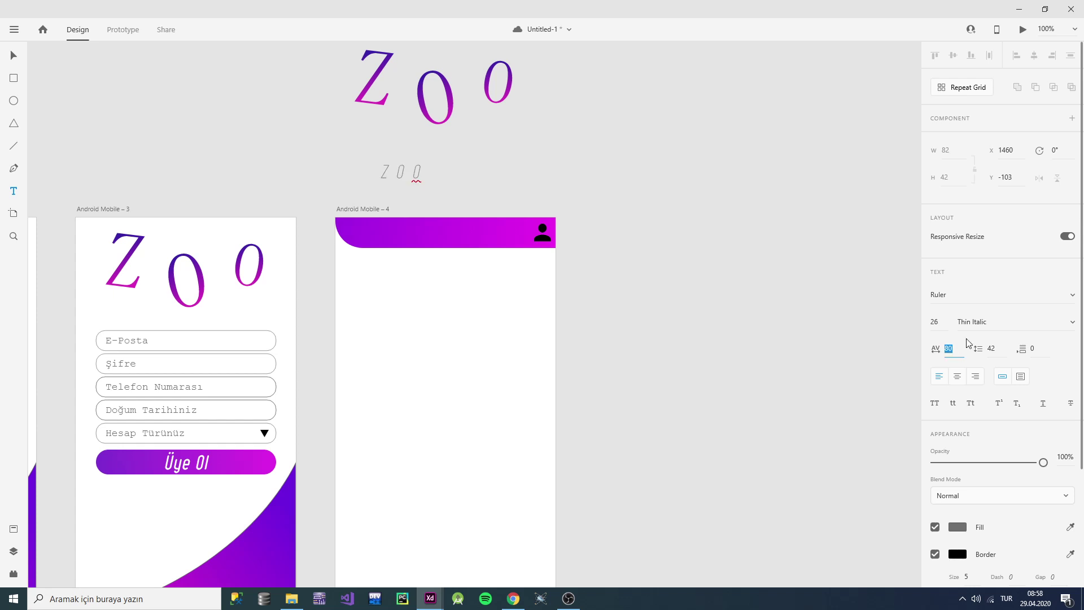
pyautogui.press('Return')
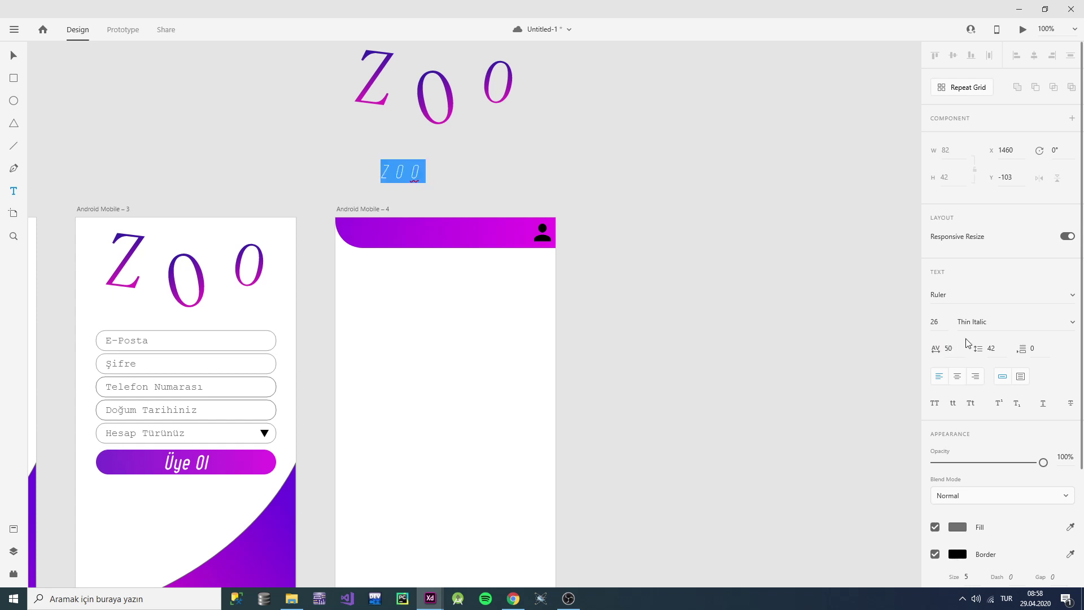
pyautogui.click(957, 351)
pyautogui.write('0')
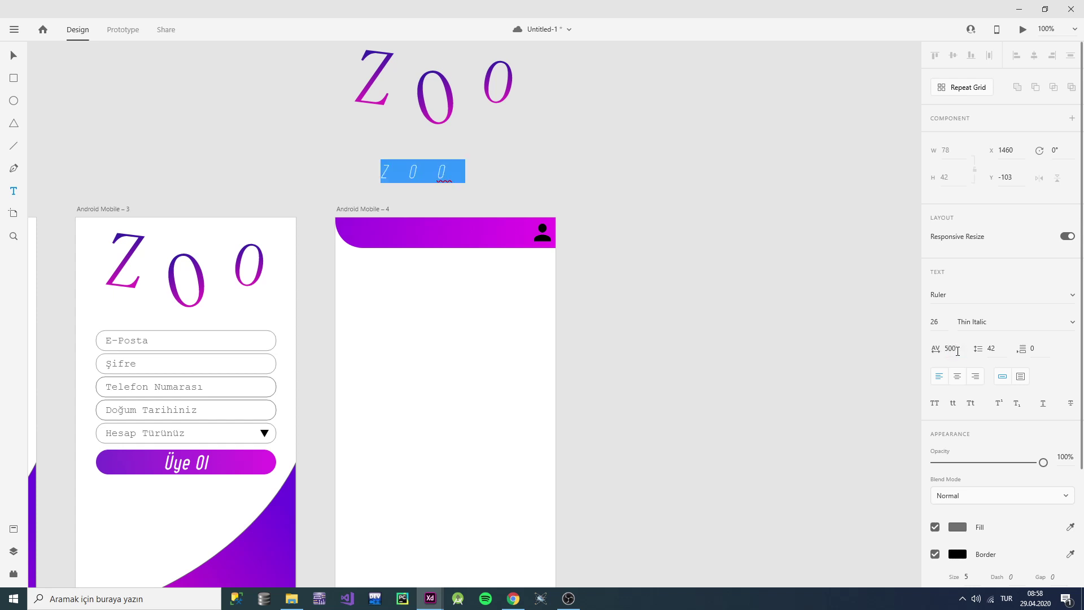
pyautogui.press('Return')
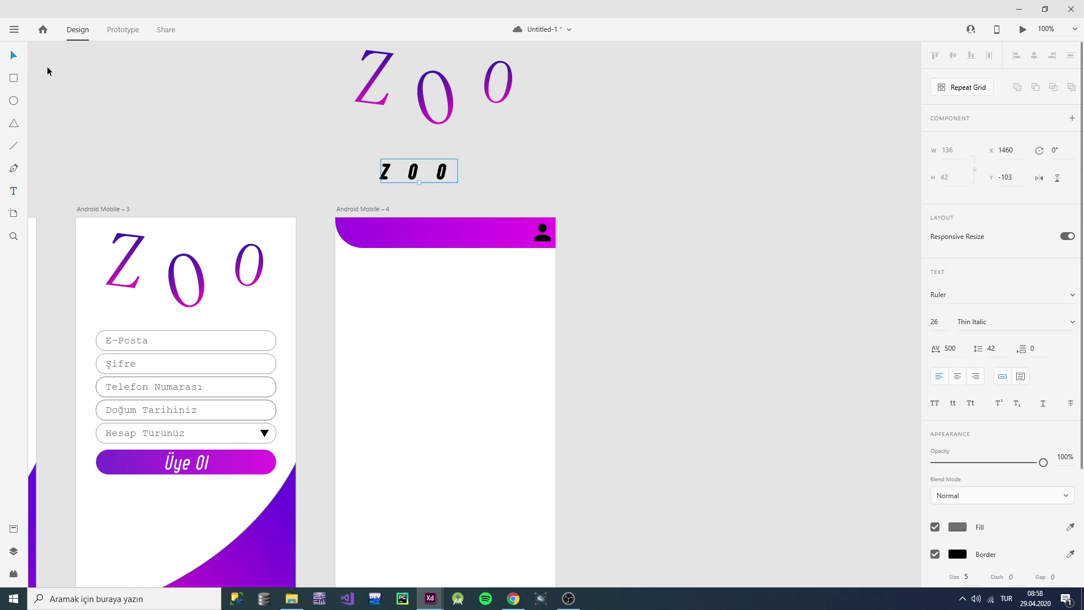
# Step: Move the small Z O O text onto the middle of the fourth screen's purple header
pyautogui.moveTo(446, 176); pyautogui.dragTo(473, 237)
pyautogui.keyDown('ctrl'); pyautogui.scroll(3, 473, 237); pyautogui.keyUp('ctrl')
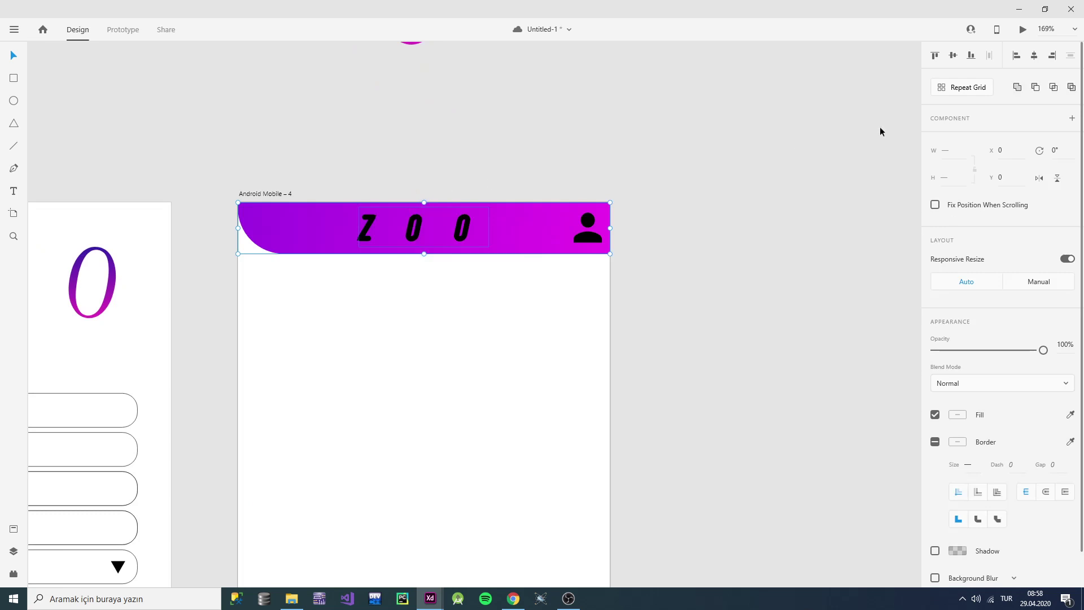
# Step: Try to cut the Z O O text out of the header shape with Subtract, and undo it
pyautogui.click(1036, 87)
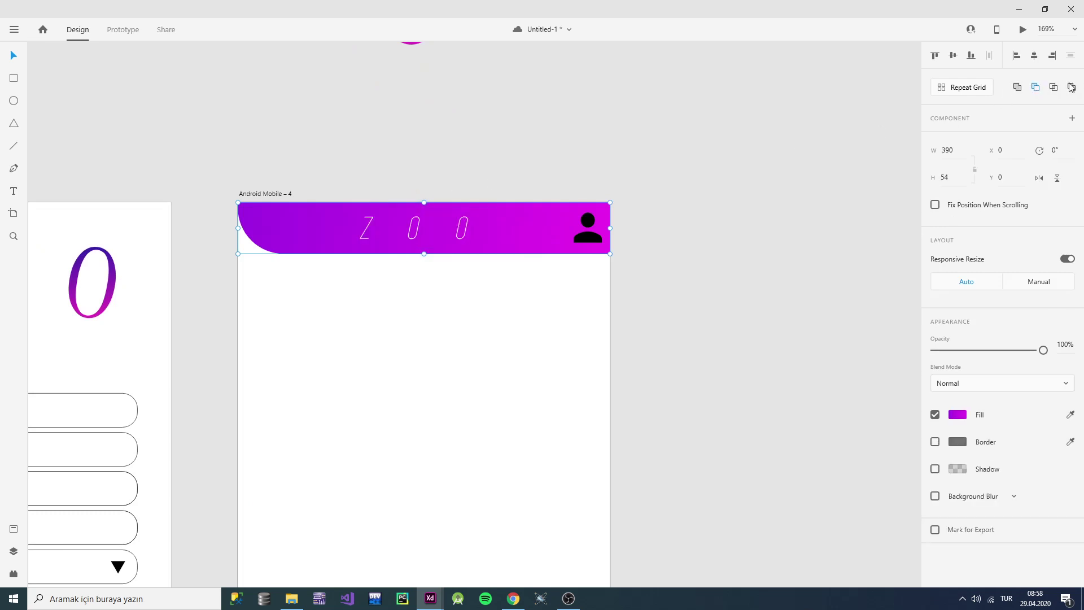
pyautogui.hotkey('ctrl', 'z')
pyautogui.moveTo(472, 226)
pyautogui.mouseDown()
pyautogui.moveTo(493, 228)
pyautogui.moveTo(465, 226)
pyautogui.moveTo(482, 226)
pyautogui.mouseUp()
pyautogui.hotkey('ctrl', 'z')
# Step: Change the header's Z O O text border to white and add a light shadow to the text
pyautogui.click(510, 277)
pyautogui.scroll(-5, 994, 452)
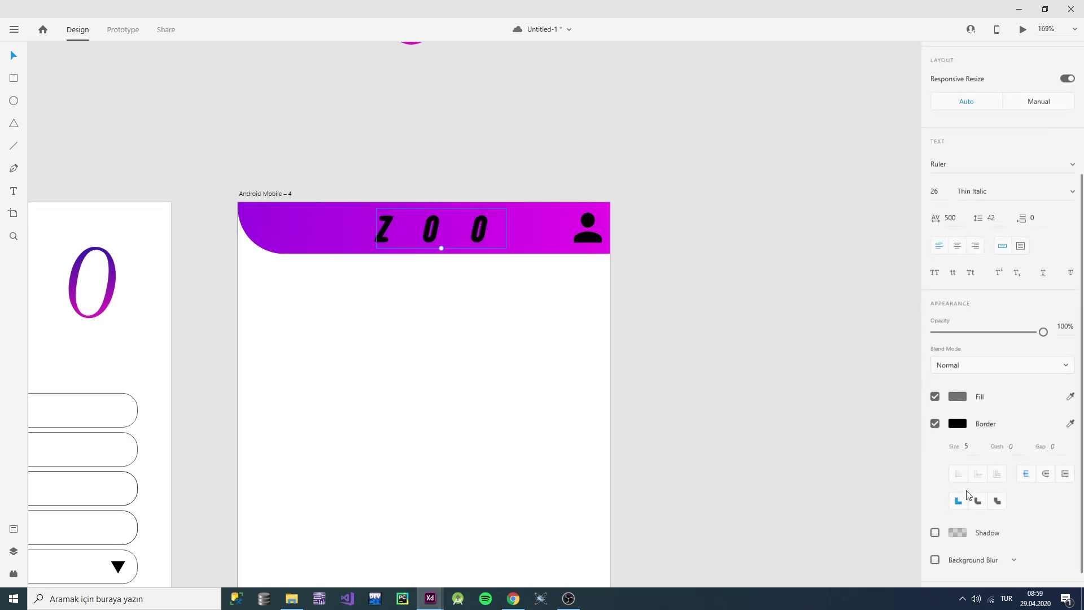
pyautogui.click(954, 511)
pyautogui.moveTo(807, 437); pyautogui.dragTo(783, 319)
pyautogui.click(955, 407)
pyautogui.click(958, 406)
pyautogui.click(781, 290)
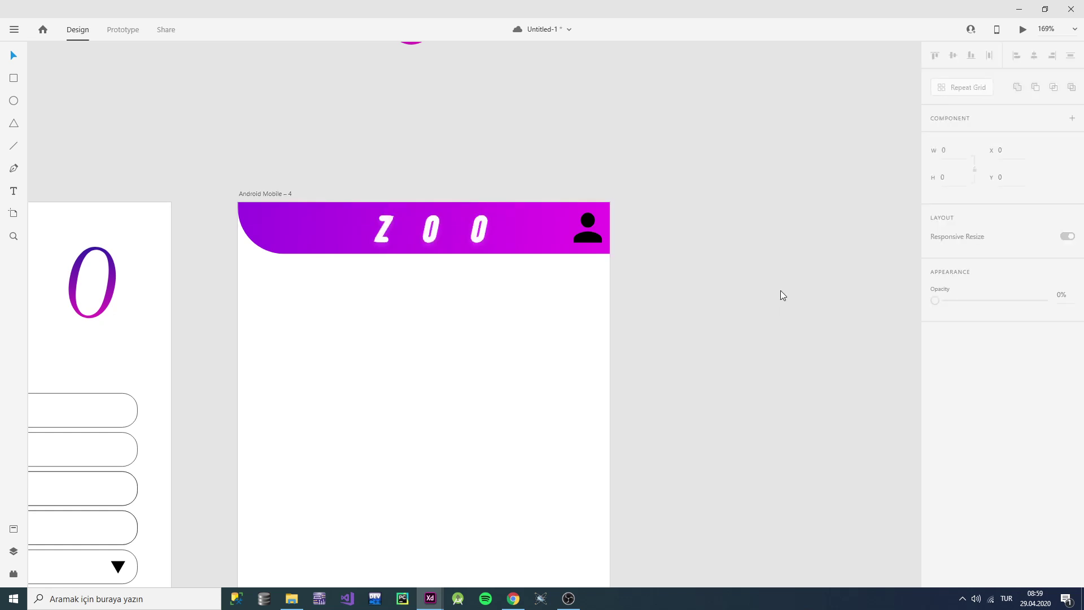
pyautogui.click(495, 226)
pyautogui.click(677, 263)
pyautogui.scroll(-2, 676, 263)
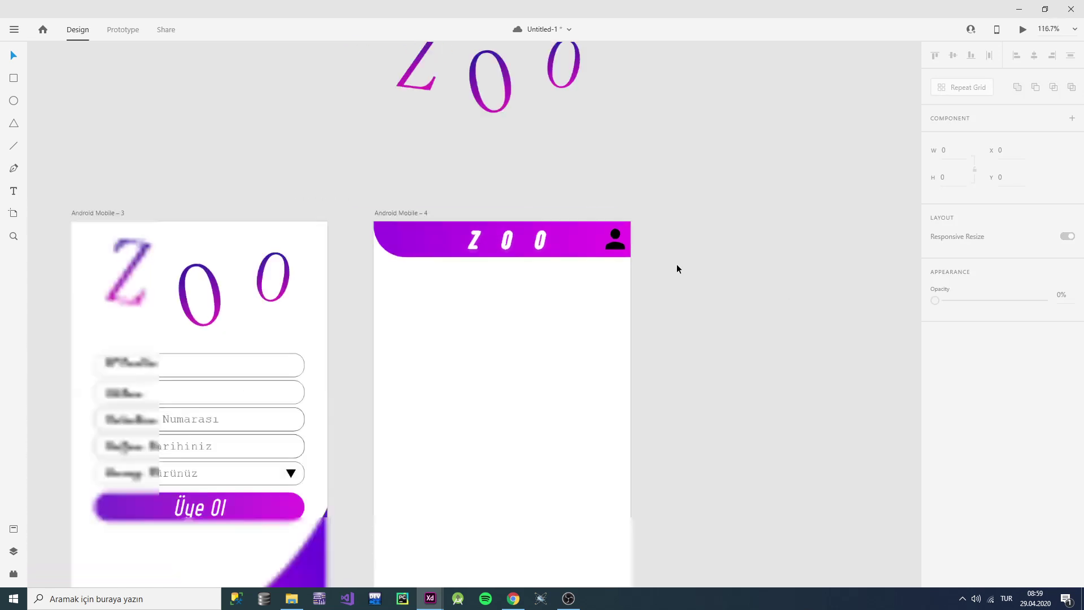
pyautogui.scroll(-2, 566, 261)
pyautogui.scroll(3, 500, 231)
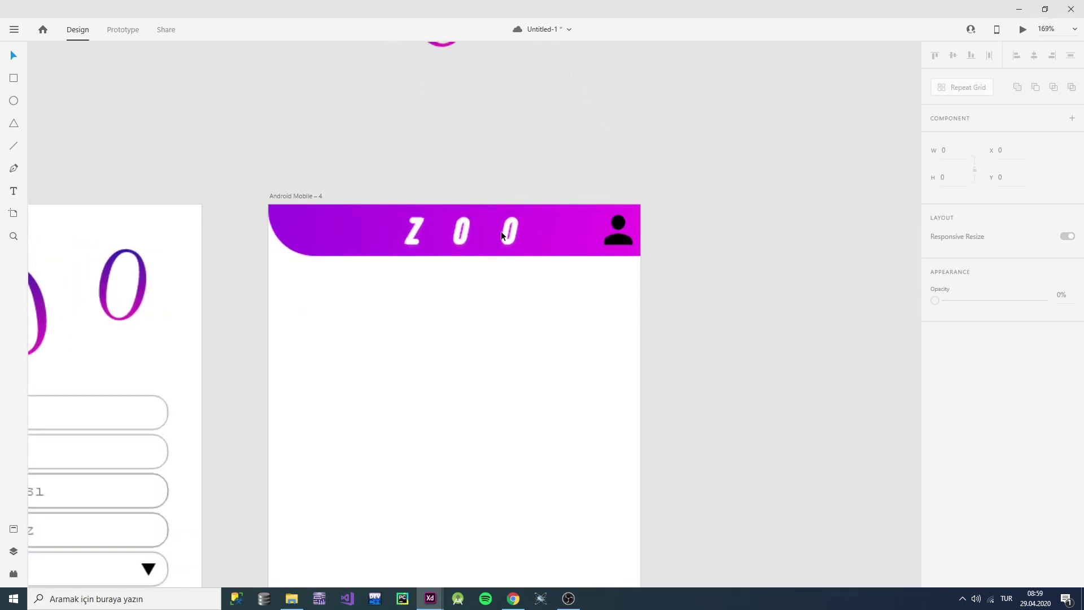
# Step: Turn off the border of the Z O O text in the header
pyautogui.click(500, 232)
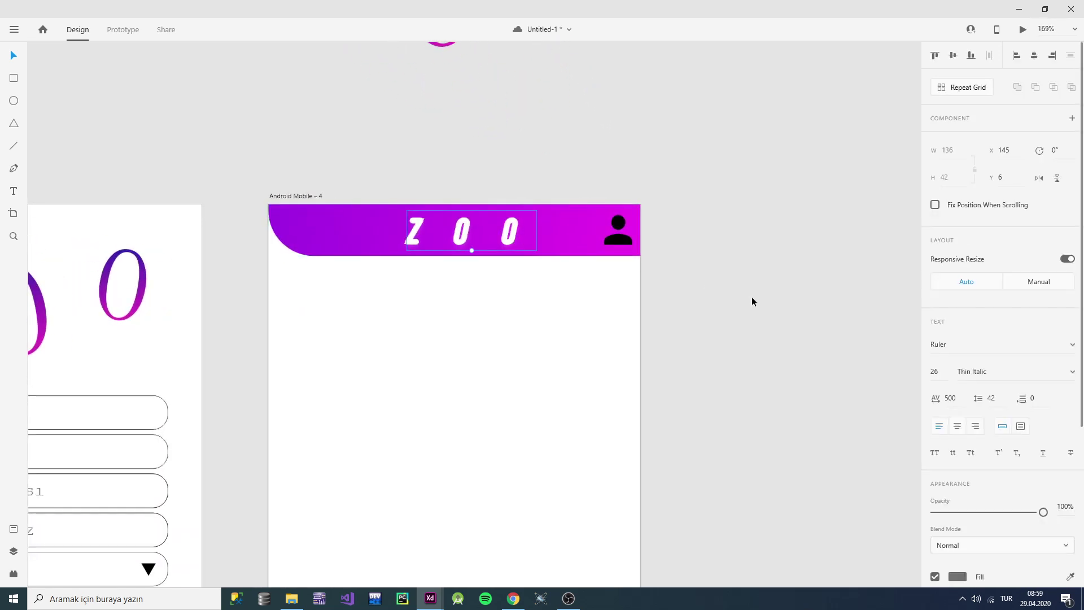
pyautogui.click(977, 346)
pyautogui.scroll(-1, 994, 451)
pyautogui.scroll(-2, 950, 565)
pyautogui.click(936, 441)
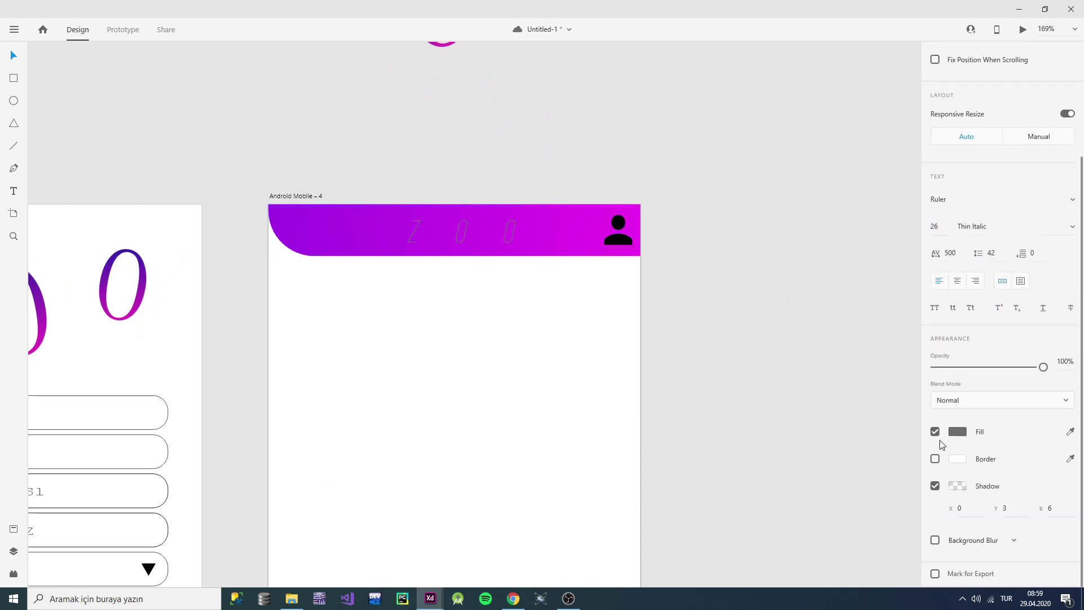
# Step: Try out different fonts on the header's Z O O text and set it to Microsoft YaHei UI
pyautogui.scroll(3, 937, 429)
pyautogui.click(980, 346)
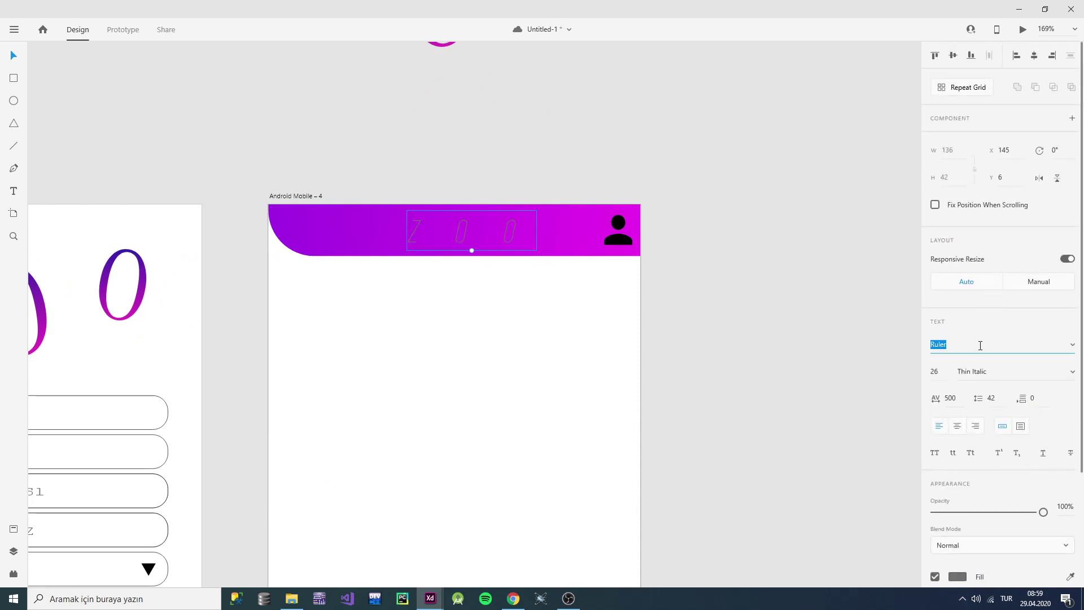
pyautogui.press('Down')
pyautogui.press('Down')
pyautogui.press('Down')
pyautogui.press('Down')
pyautogui.press('Down')
pyautogui.press('Down')
pyautogui.press('Down')
pyautogui.press('Down')
pyautogui.press('Down')
pyautogui.press('Down')
pyautogui.press('Down')
pyautogui.press('Down')
pyautogui.press('Down')
pyautogui.press('Down')
pyautogui.press('Down')
pyautogui.press('Down')
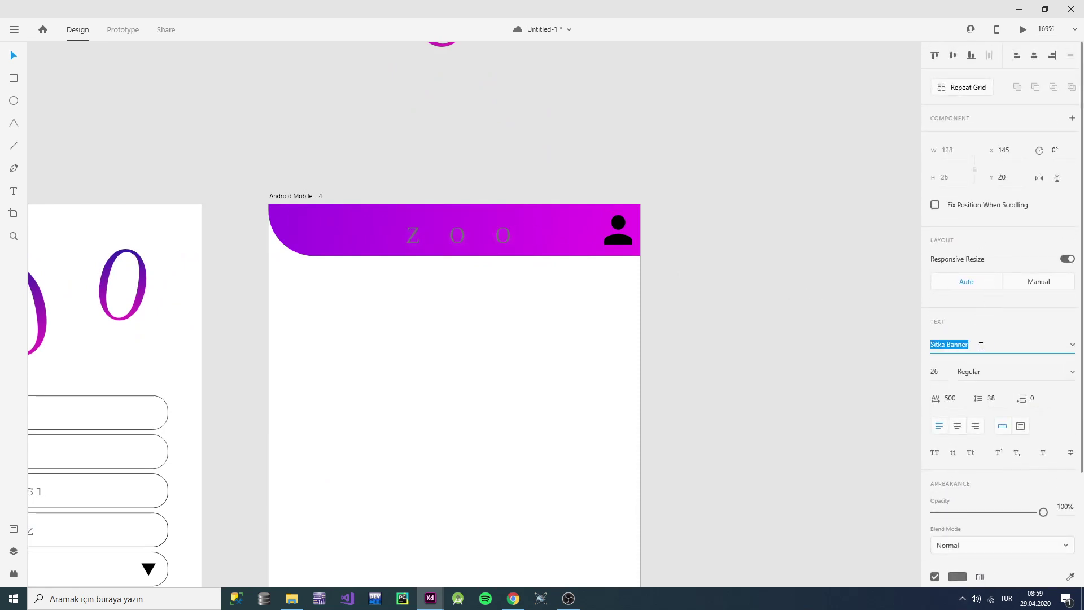
pyautogui.press('Down')
pyautogui.press('Down')
pyautogui.press('Down')
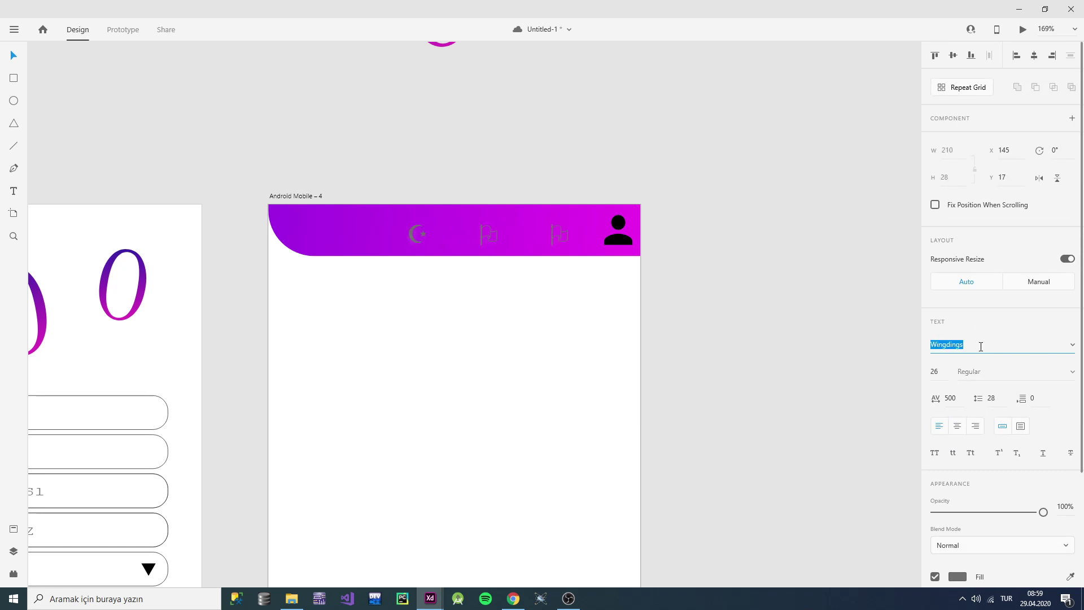
pyautogui.press('Down')
pyautogui.press('Down')
pyautogui.press('Down')
pyautogui.press('Down')
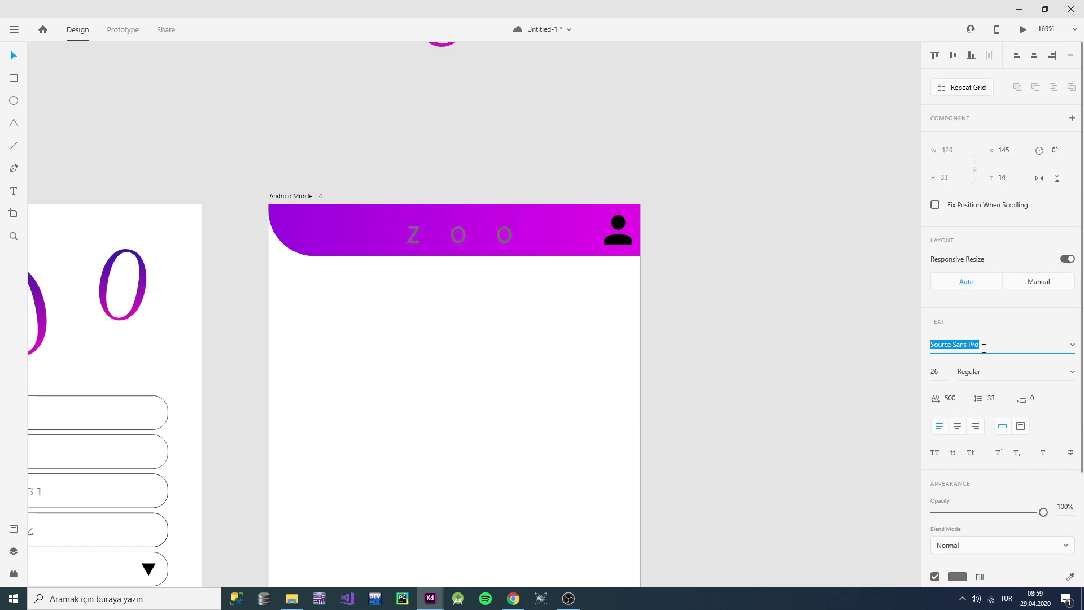
pyautogui.press('Down')
pyautogui.press('Down')
pyautogui.press('Down')
pyautogui.press('Down')
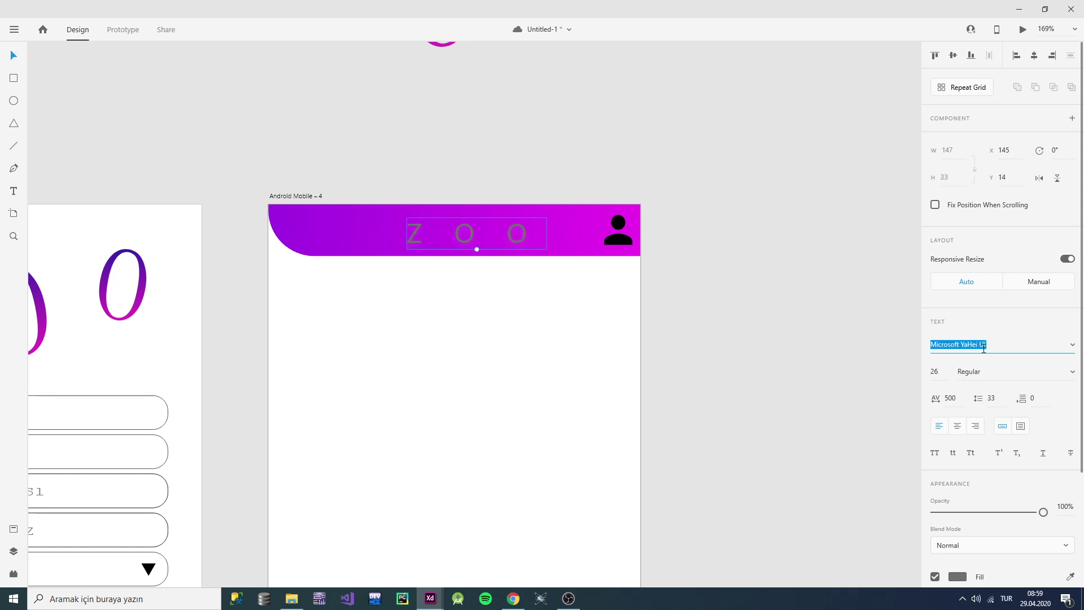
# Step: Centre the Z O O text horizontally and vertically on the header shape
pyautogui.moveTo(472, 308); pyautogui.dragTo(453, 172)
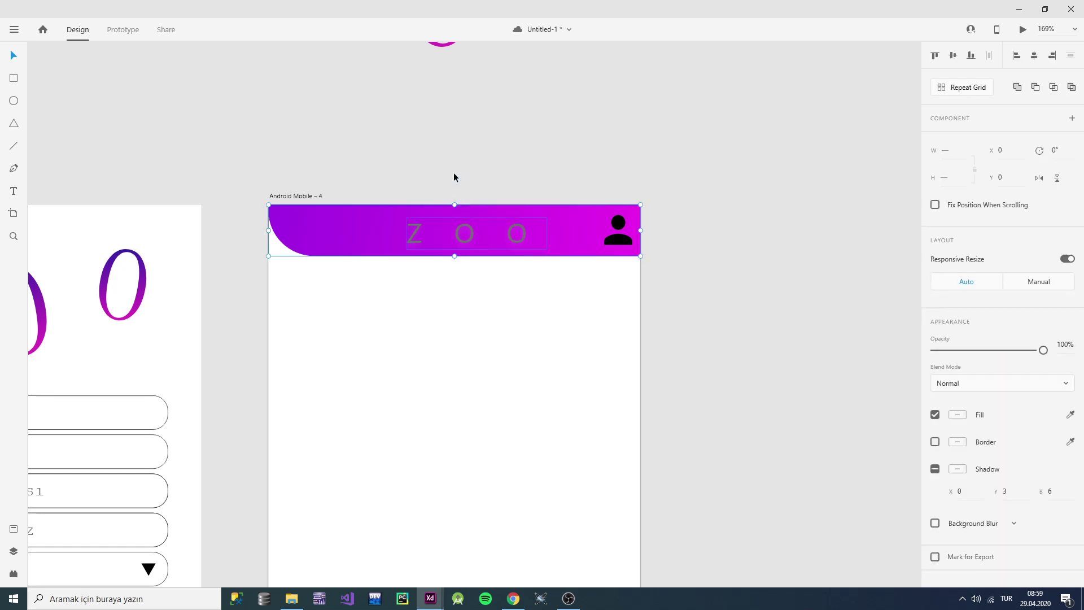
pyautogui.click(1034, 54)
pyautogui.click(953, 55)
pyautogui.click(646, 217)
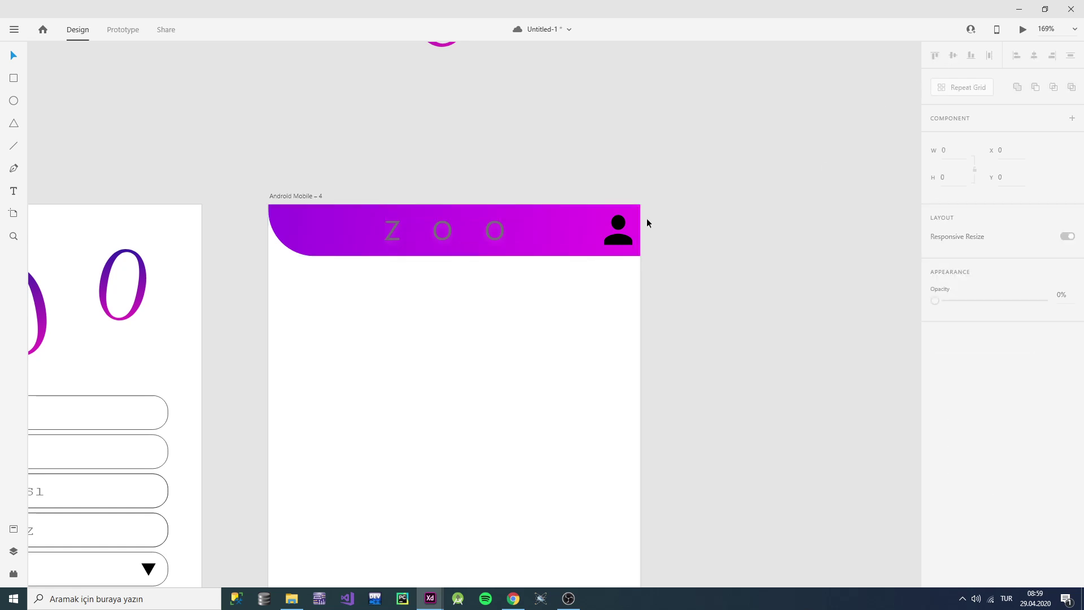
# Step: Turn the white border of the header's Z O O text back on
pyautogui.click(524, 237)
pyautogui.scroll(-3, 958, 448)
pyautogui.click(949, 458)
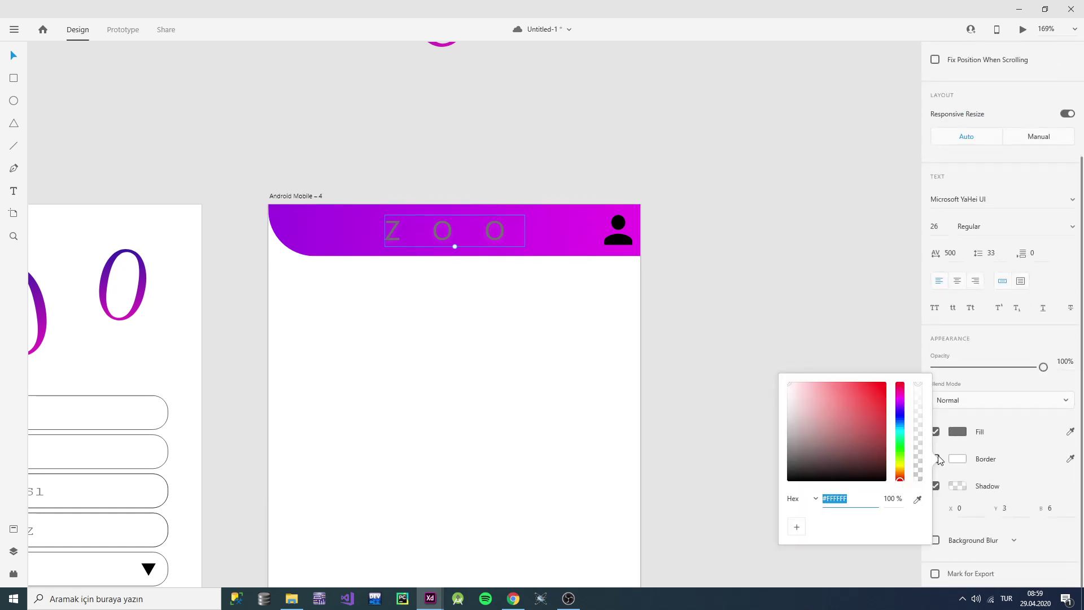
pyautogui.click(985, 447)
pyautogui.click(935, 459)
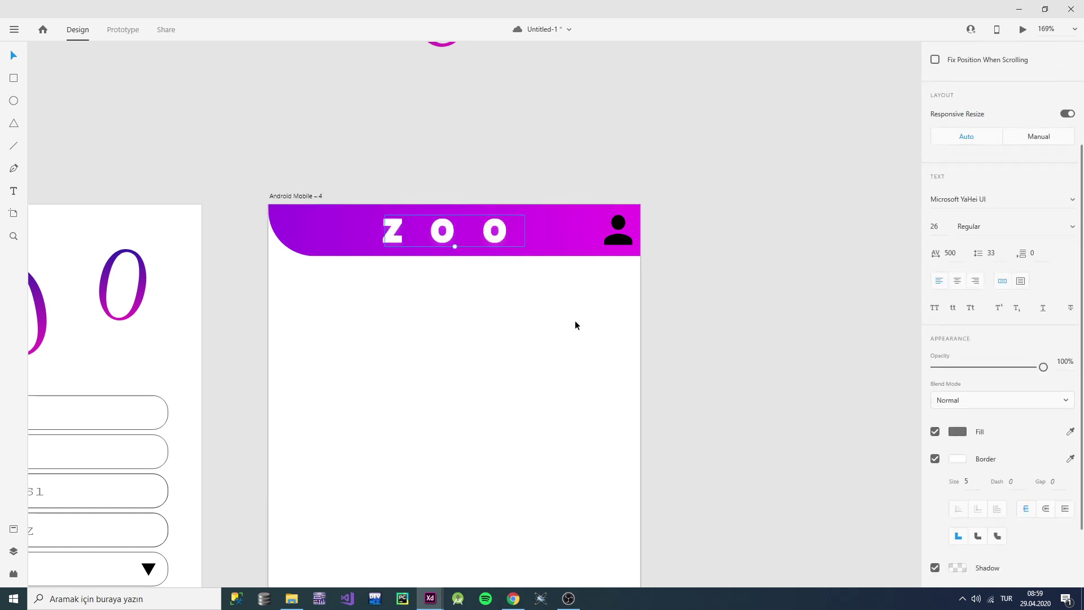
pyautogui.click(553, 268)
# Step: Nudge the Z O O title about 20 px to the right within the header
pyautogui.click(466, 232)
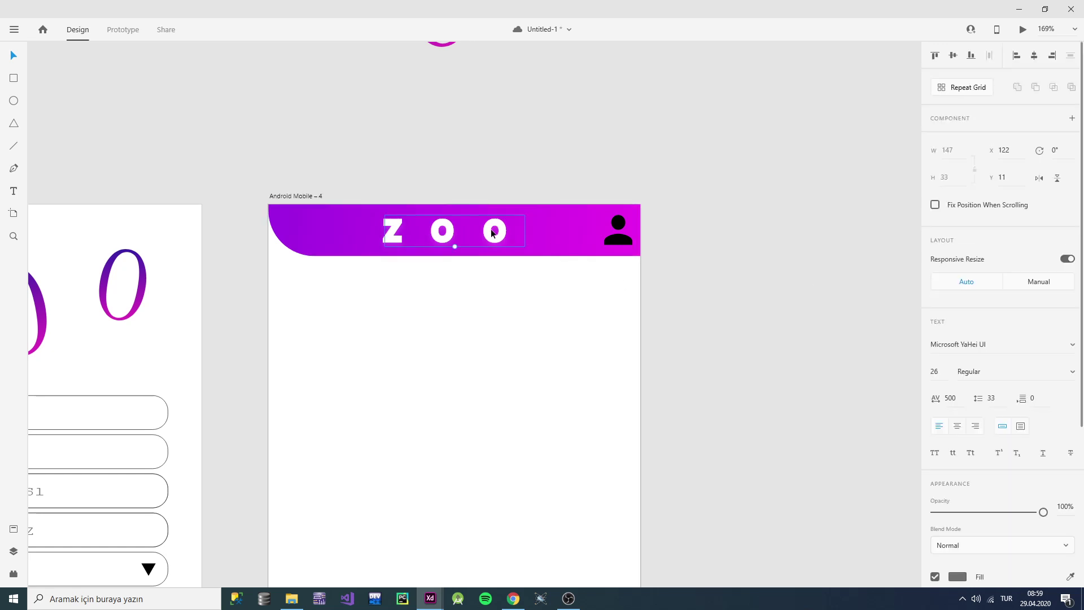
pyautogui.press('Right')
pyautogui.press('Right')
pyautogui.press('Right')
pyautogui.press('Right')
pyautogui.press('Right')
pyautogui.press('Right')
pyautogui.press('Right')
pyautogui.press('Right')
pyautogui.press('Right')
pyautogui.press('Right')
pyautogui.press('Right')
pyautogui.press('Right')
pyautogui.press('Right')
pyautogui.press('Right')
pyautogui.press('Right')
pyautogui.press('Right')
pyautogui.press('Right')
pyautogui.press('Right')
pyautogui.press('Right')
pyautogui.press('Right')
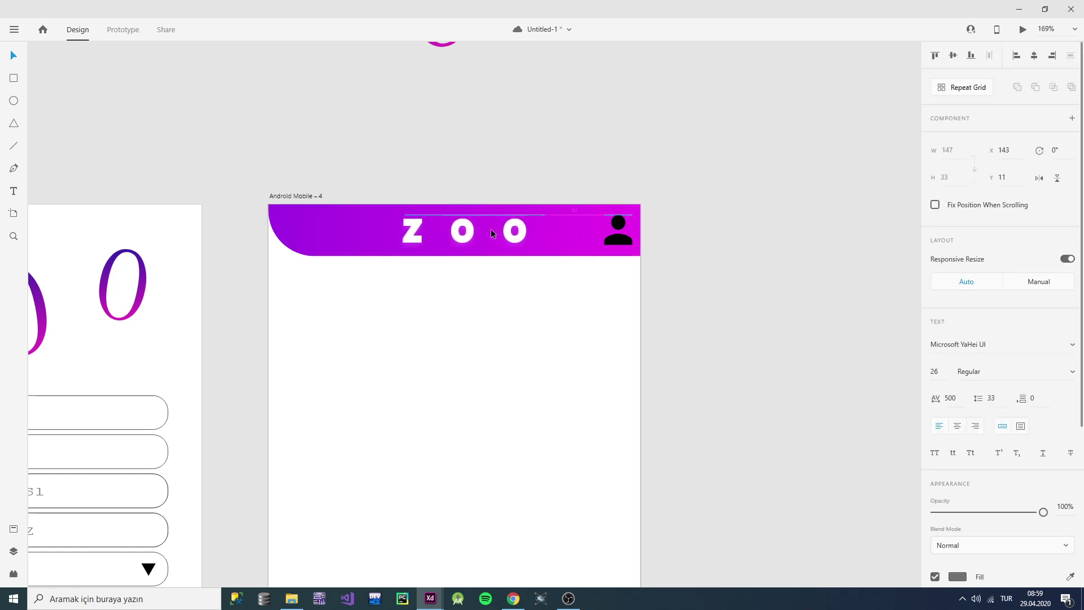
pyautogui.press('Left')
pyautogui.press('Left')
pyautogui.click(712, 274)
# Step: Save the Untitled-1 design
pyautogui.scroll(-4, 720, 282)
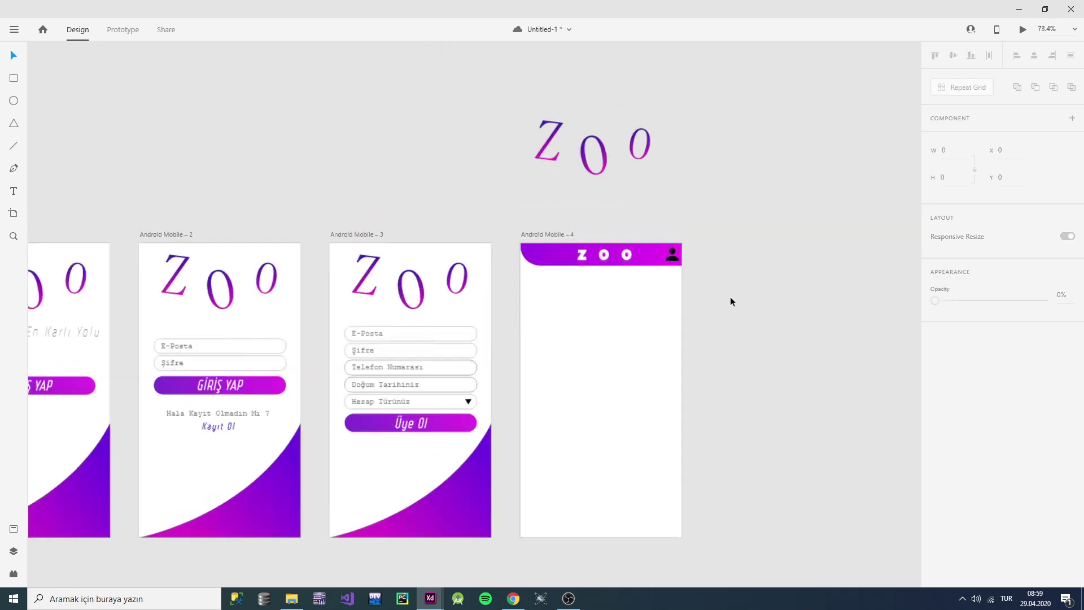
pyautogui.scroll(2, 731, 300)
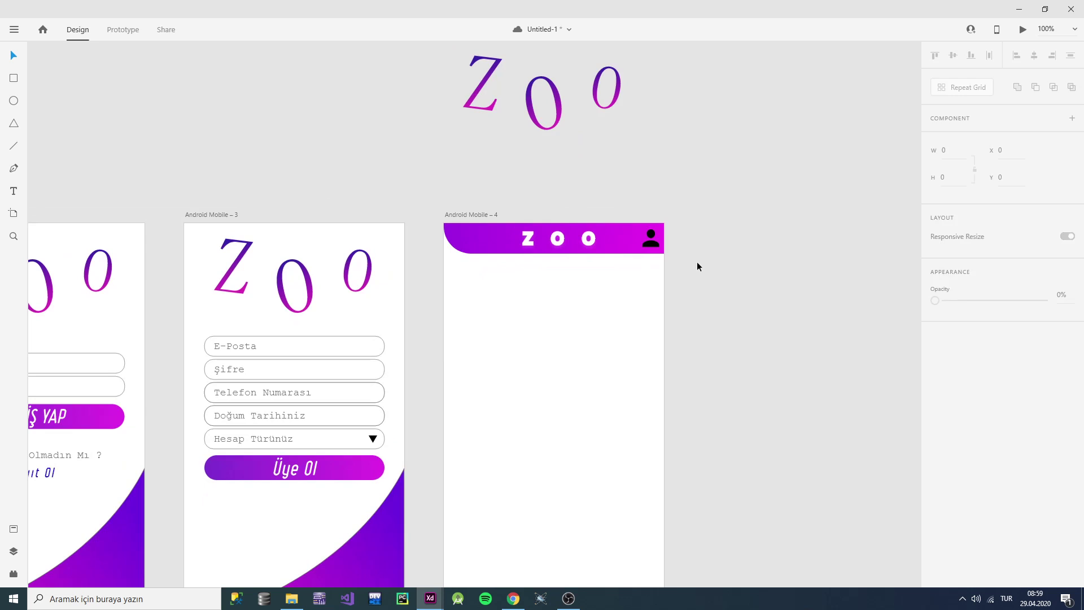
pyautogui.scroll(-3, 698, 271)
pyautogui.scroll(2, 719, 322)
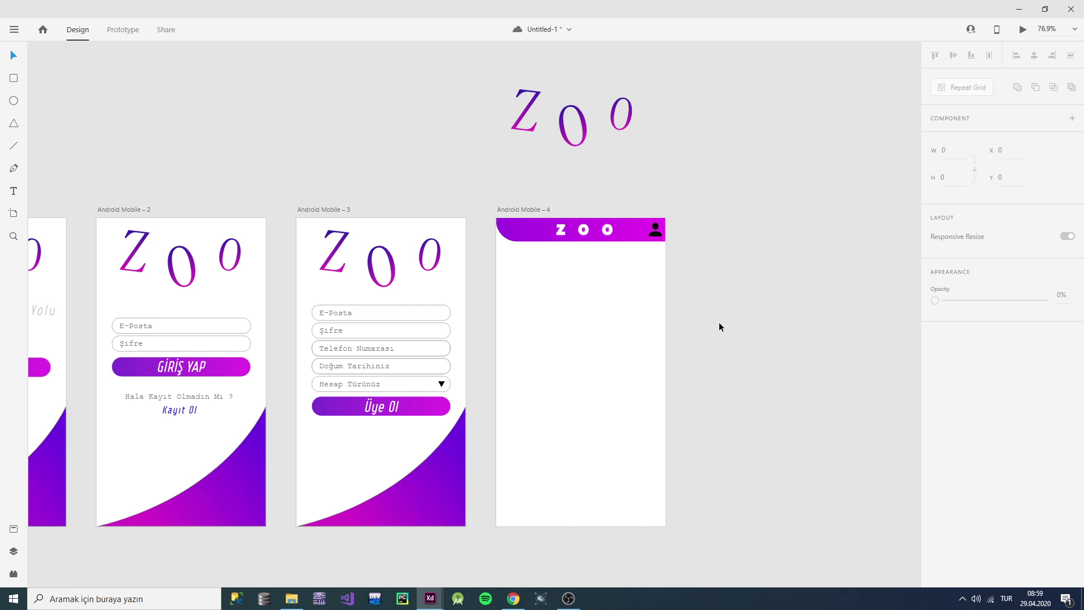
pyautogui.hotkey('ctrl', 's')
pyautogui.scroll(-4, 319, 293)
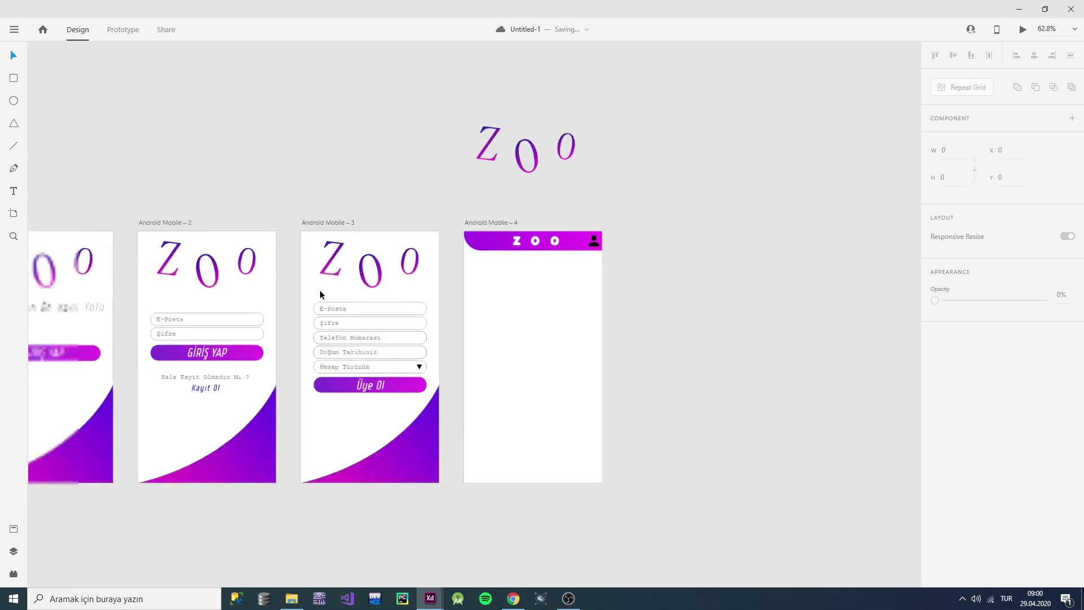
pyautogui.scroll(4, 273, 308)
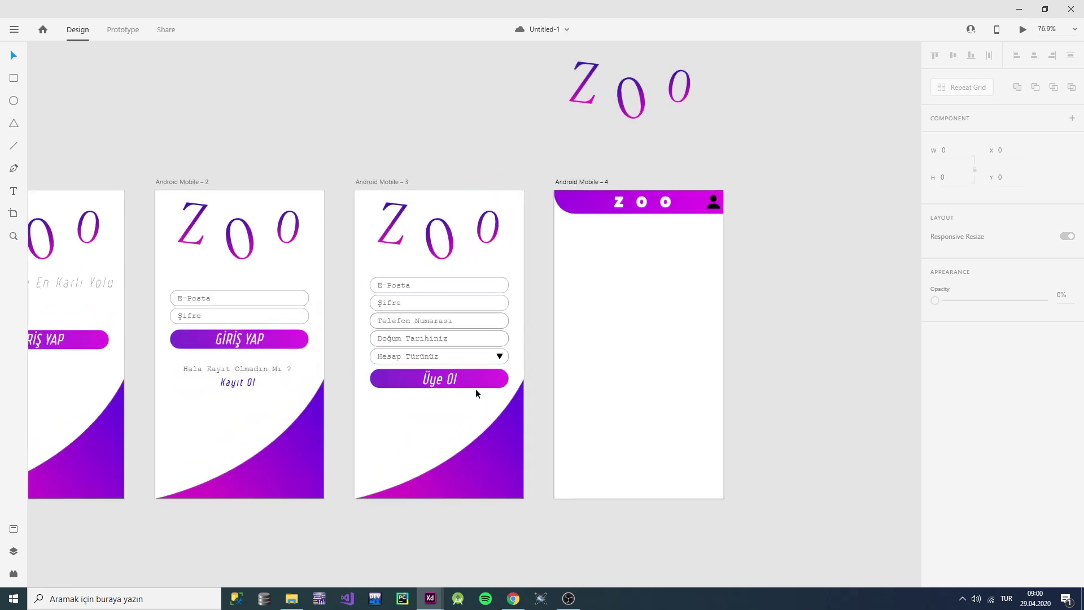
# Step: Place a copy of the Üye Ol button on the fourth artboard, below the header
pyautogui.click(476, 380)
pyautogui.moveTo(458, 378); pyautogui.dragTo(663, 290)
pyautogui.scroll(3, 663, 299)
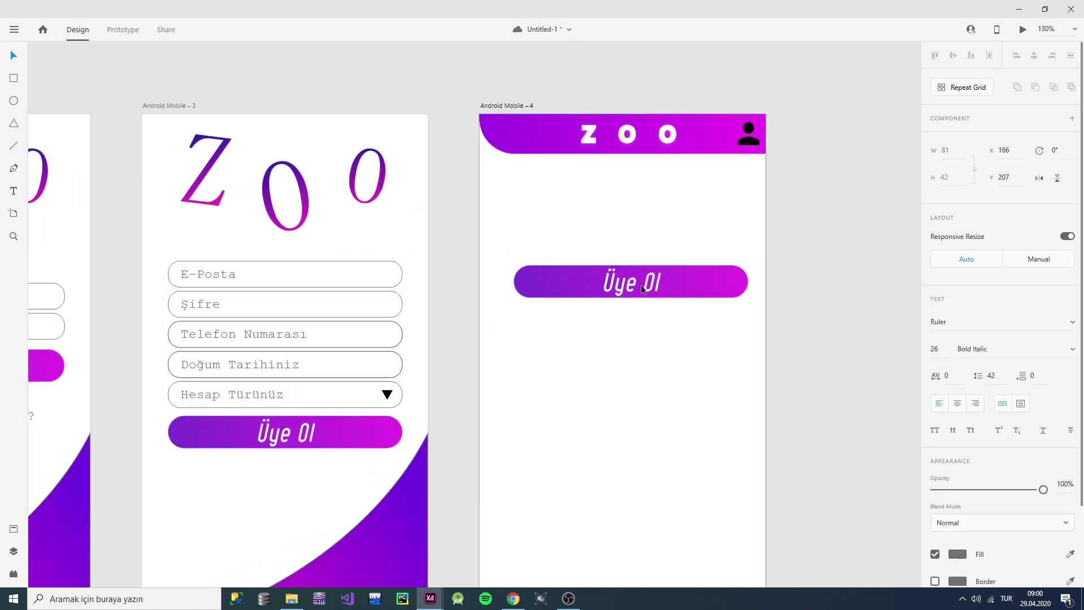
# Step: Change the copied button's label on the fourth artboard to Ürün Ekle
pyautogui.doubleClick(642, 284)
pyautogui.moveTo(658, 283); pyautogui.dragTo(566, 283)
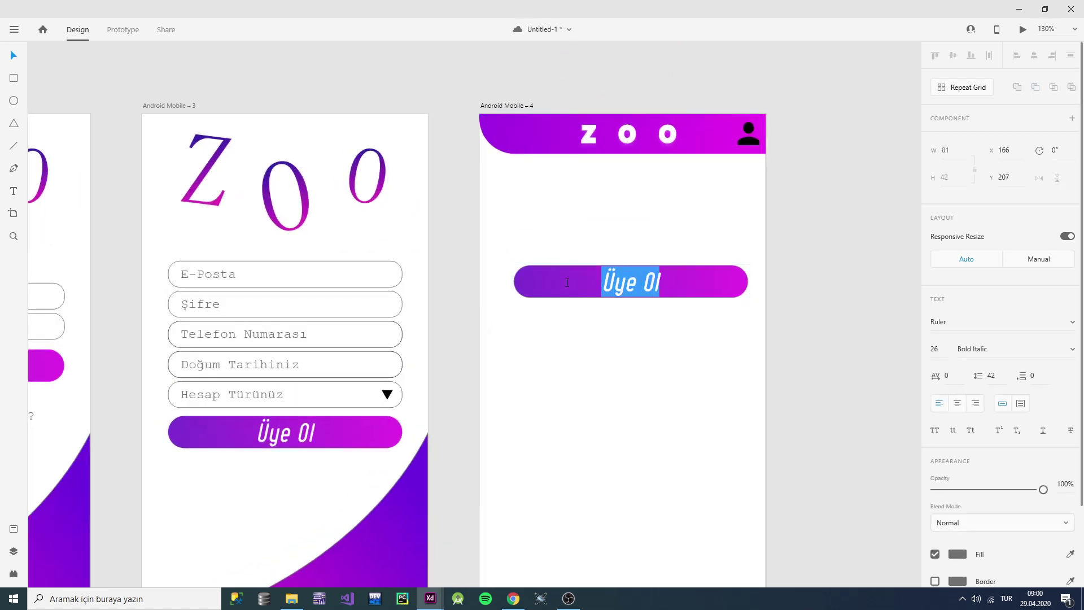
pyautogui.press('capslock')
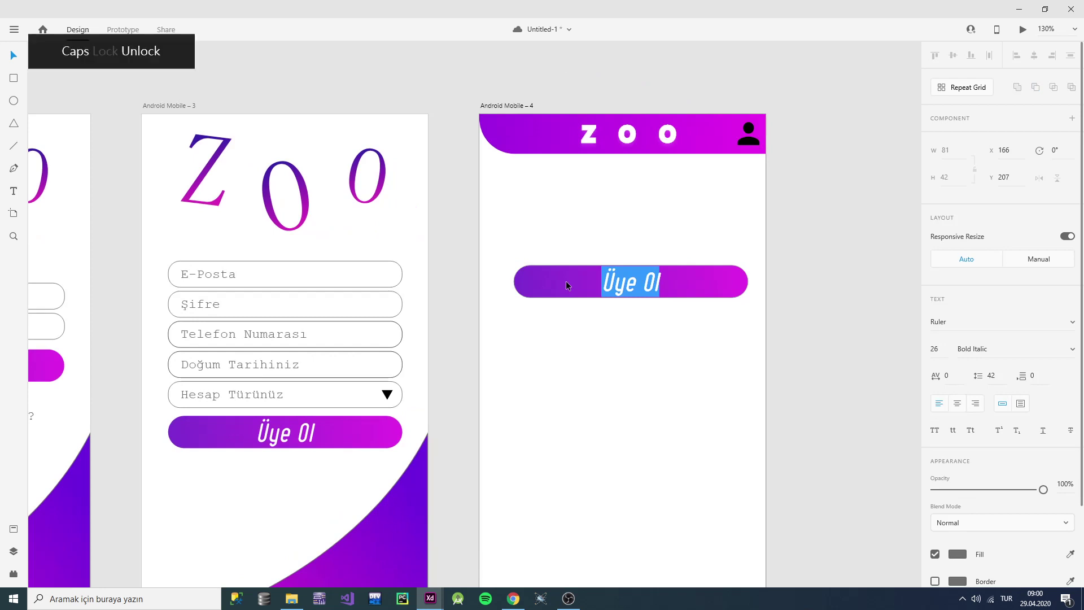
pyautogui.write('ü')
pyautogui.press('capslock')
pyautogui.write('RÜ')
pyautogui.press('BackSpace')
pyautogui.press('BackSpace')
pyautogui.press('BackSpace')
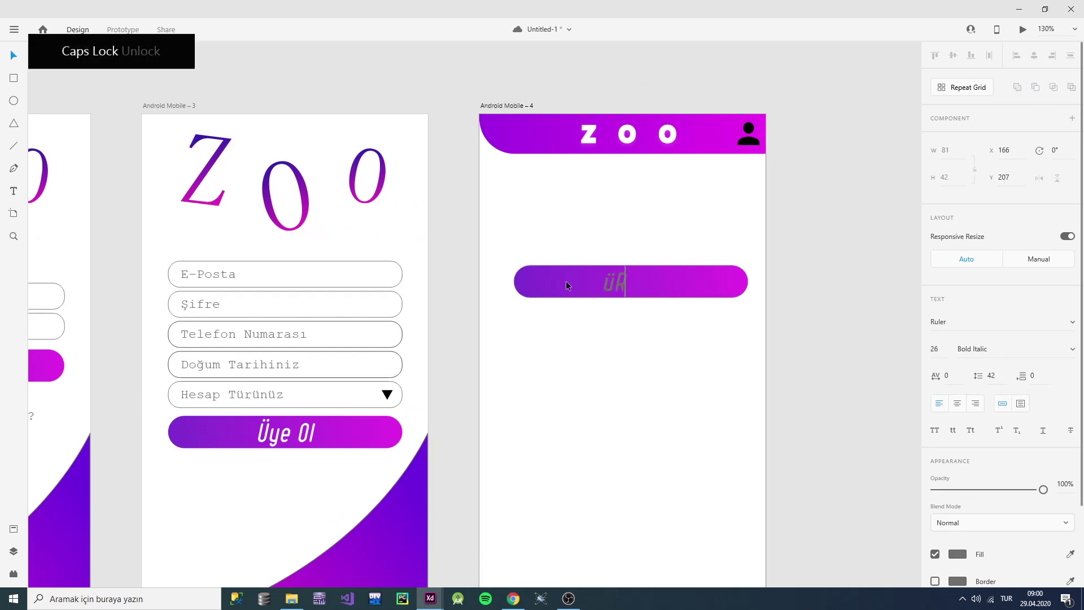
pyautogui.write('Ü')
pyautogui.press('capslock')
pyautogui.write('rün Ekle')
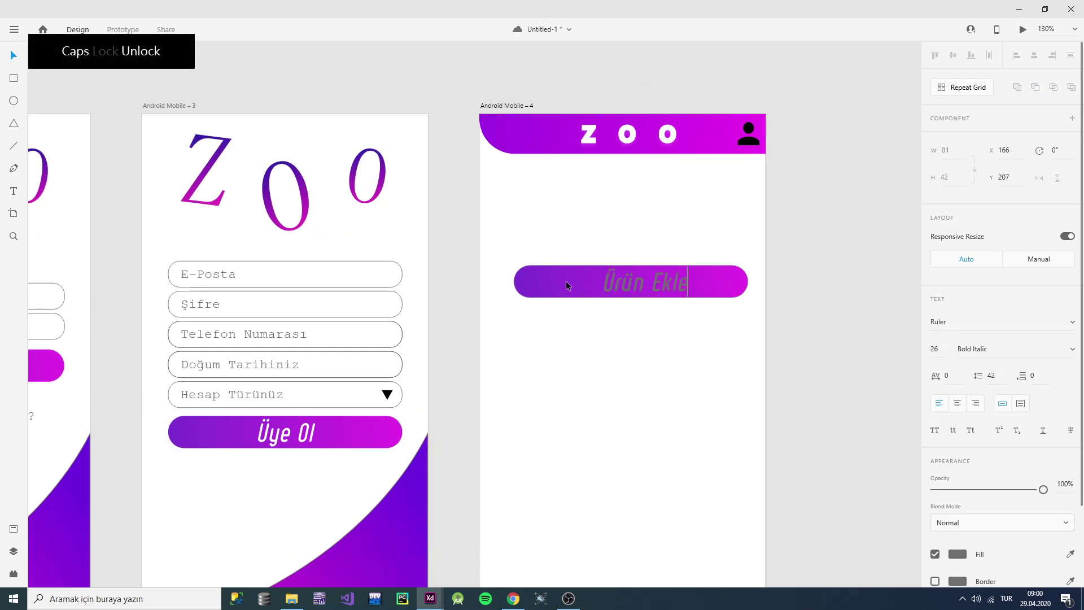
pyautogui.press('Escape')
# Step: Set the font size of the Ürün Ekle label to 22
pyautogui.click(785, 256)
pyautogui.click(713, 295)
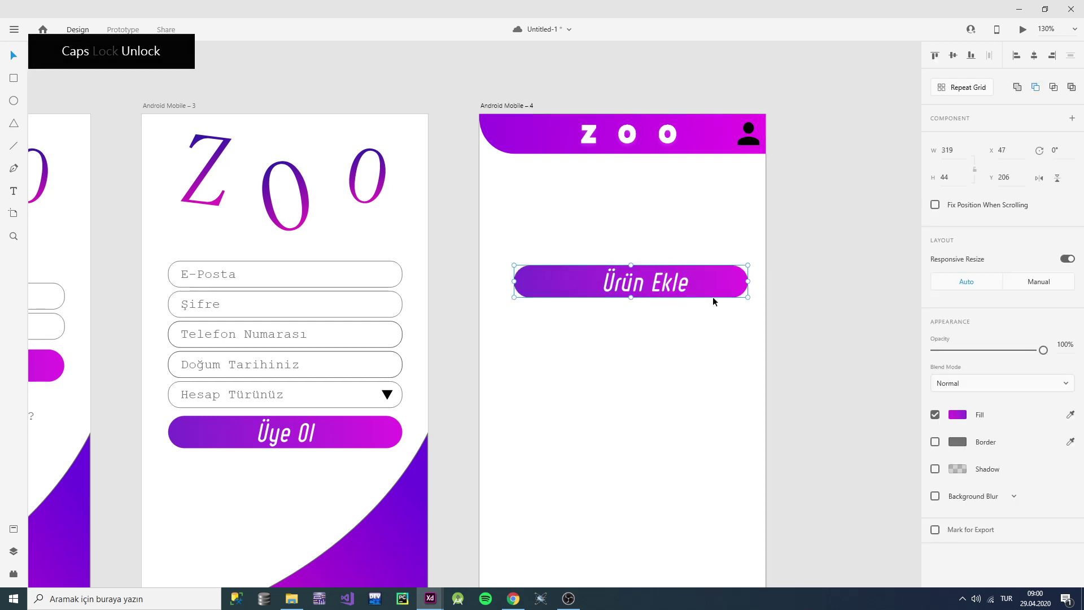
pyautogui.doubleClick(680, 285)
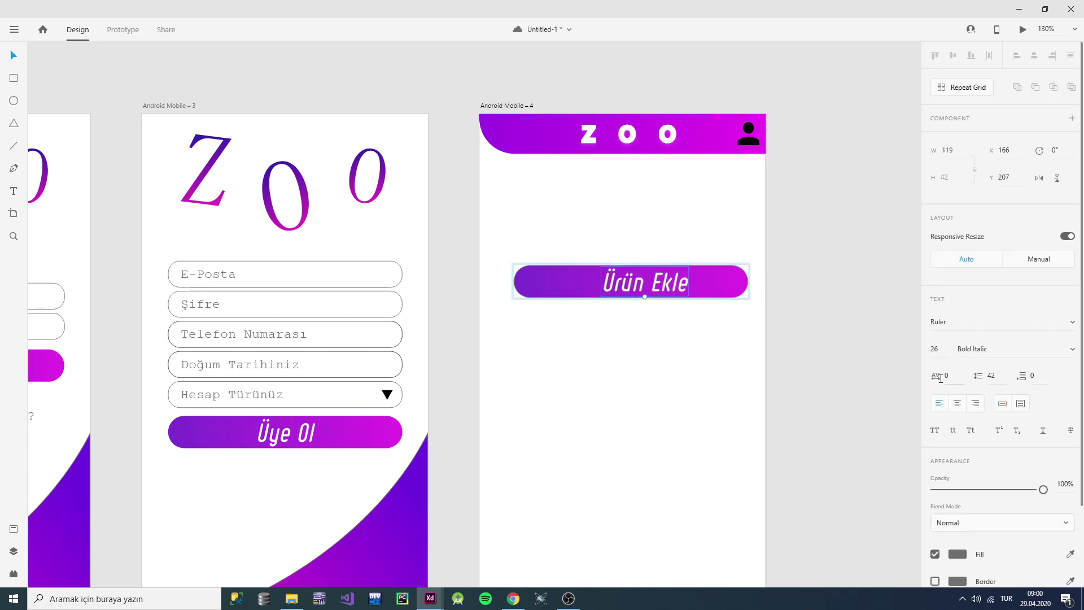
pyautogui.click(945, 346)
pyautogui.press('Down')
pyautogui.press('Down')
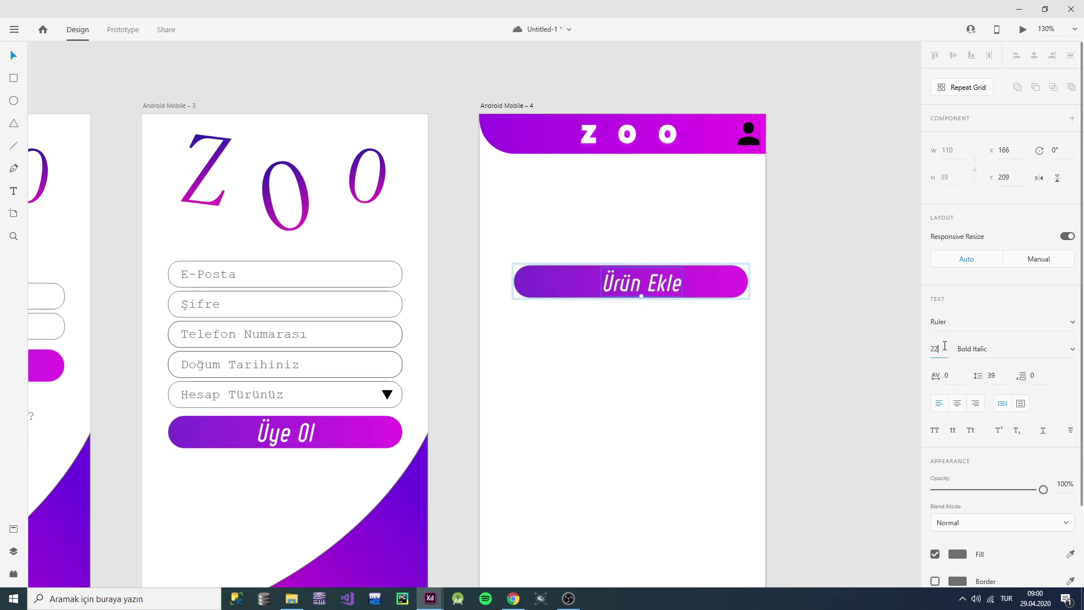
# Step: Move the gradient bar below the Ürün Ekle text and ungroup the label so it stands as separate text
pyautogui.click(726, 285)
pyautogui.moveTo(725, 282); pyautogui.dragTo(709, 374)
pyautogui.moveTo(758, 445); pyautogui.dragTo(565, 244)
pyautogui.rightClick(689, 359)
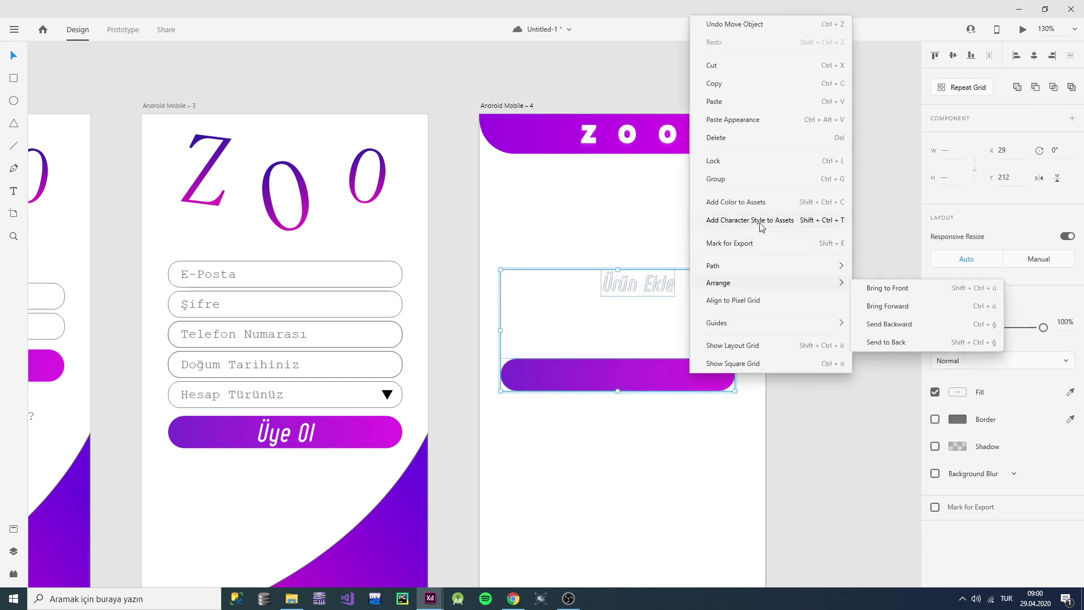
pyautogui.click(617, 207)
pyautogui.click(676, 391)
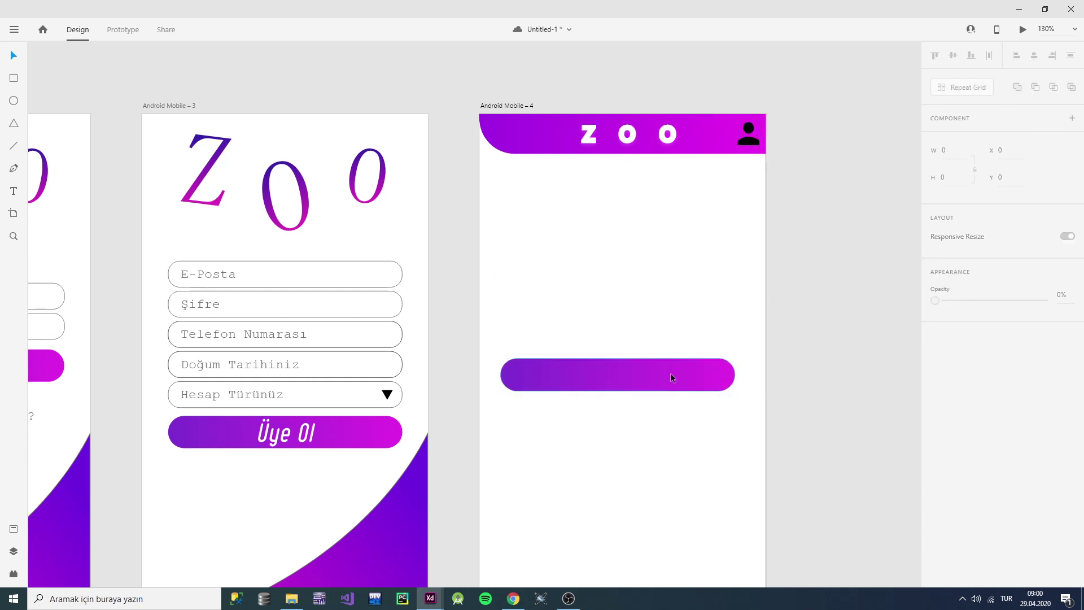
pyautogui.click(670, 372)
pyautogui.rightClick(685, 360)
pyautogui.click(736, 207)
pyautogui.click(704, 417)
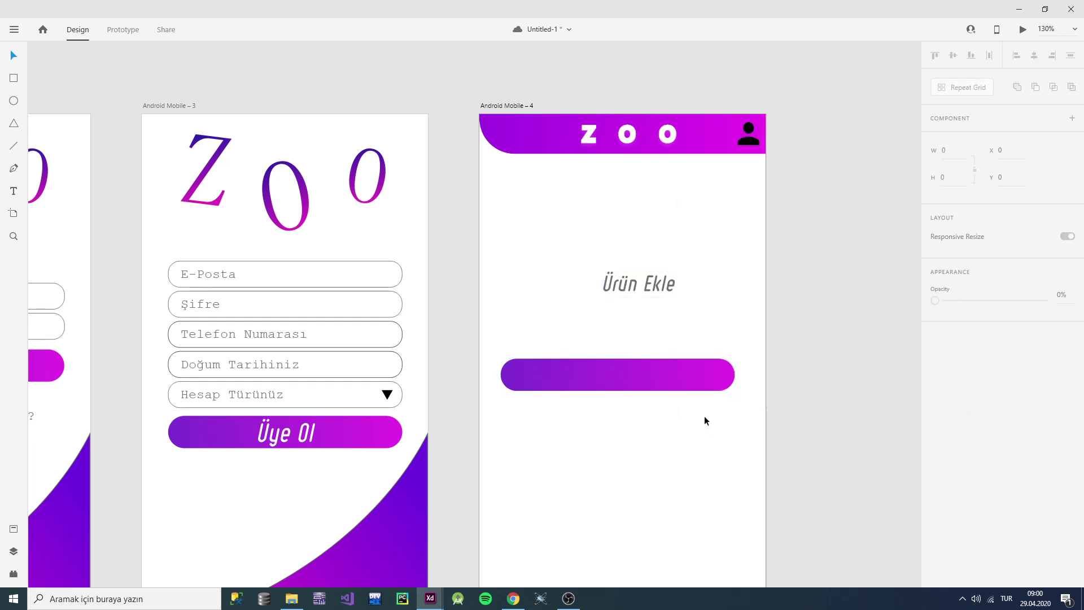
# Step: Reduce the gradient bar's height to 39 and move the Ürün Ekle text onto it
pyautogui.click(656, 374)
pyautogui.moveTo(617, 358); pyautogui.dragTo(619, 393)
pyautogui.moveTo(649, 272); pyautogui.dragTo(628, 367)
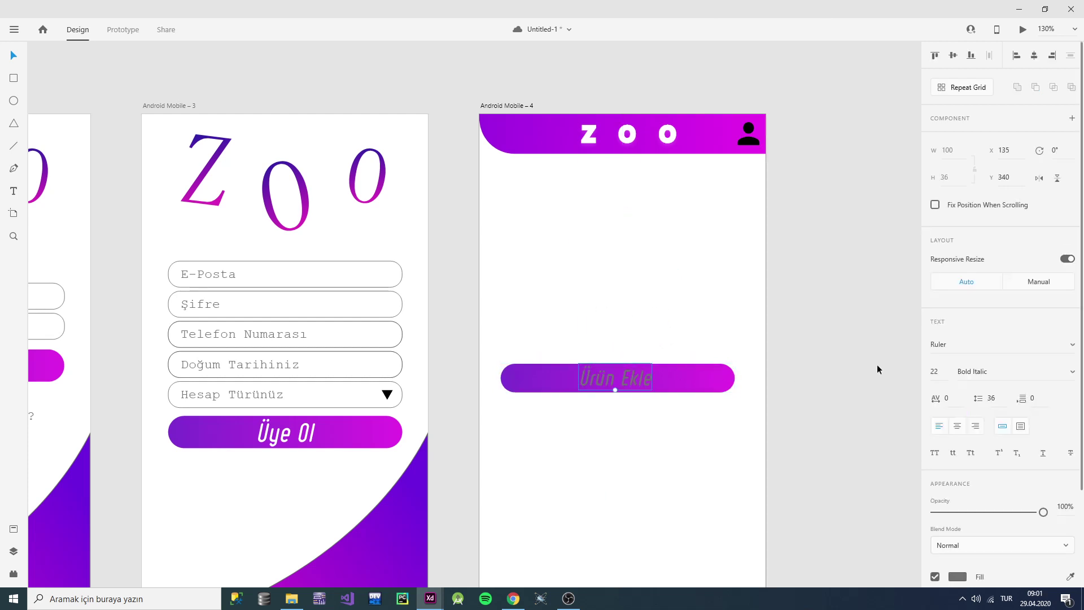
# Step: Set the Ürün Ekle text's font style to Regular and centre it horizontally on the gradient bar
pyautogui.click(1011, 371)
pyautogui.press('Up')
pyautogui.press('Up')
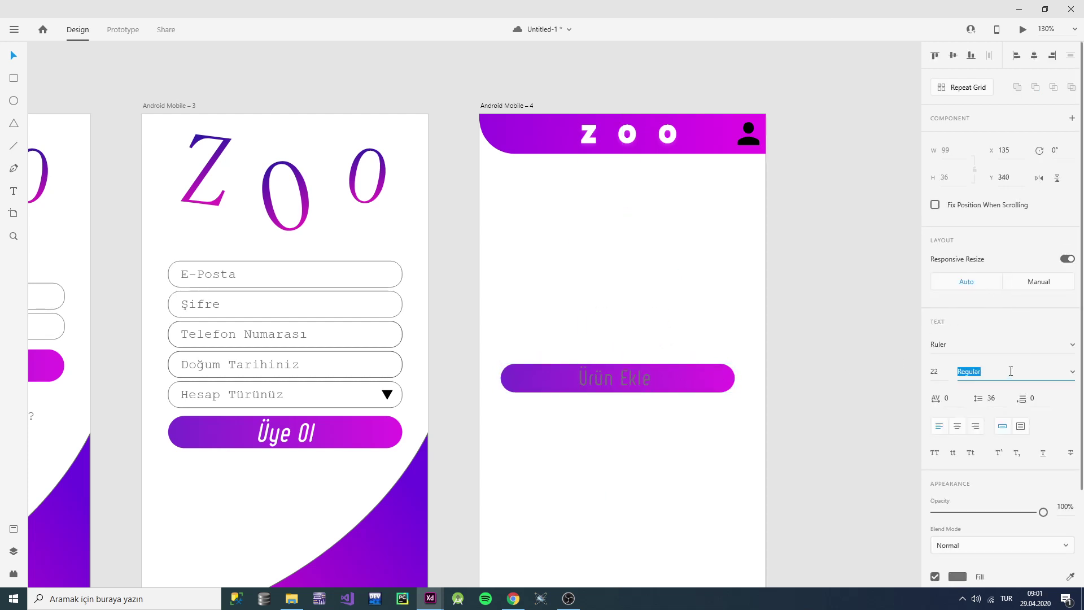
pyautogui.click(905, 354)
pyautogui.moveTo(637, 425); pyautogui.dragTo(709, 302)
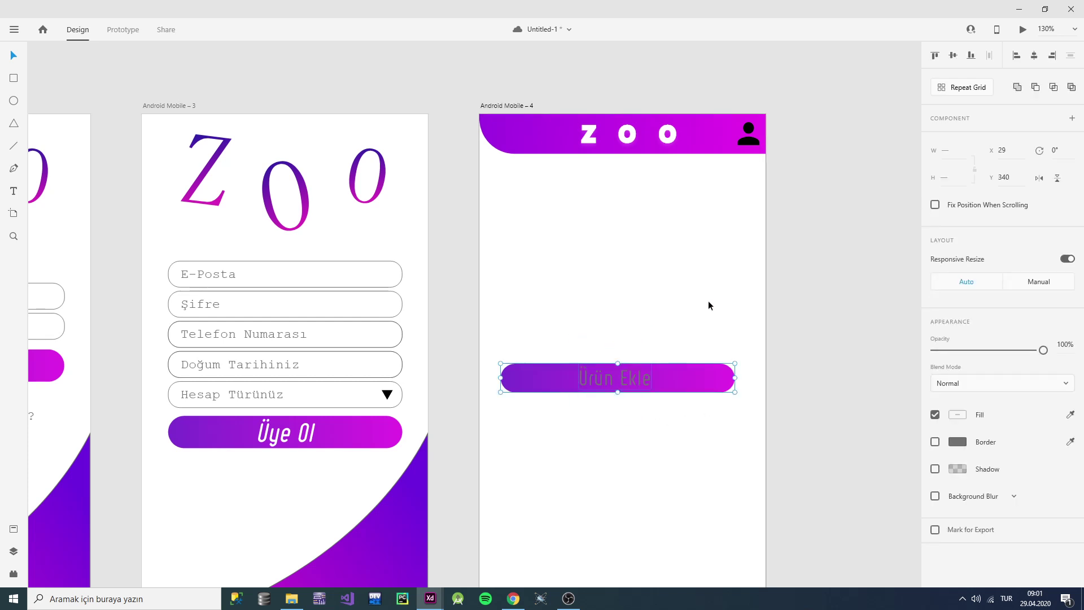
pyautogui.click(1033, 55)
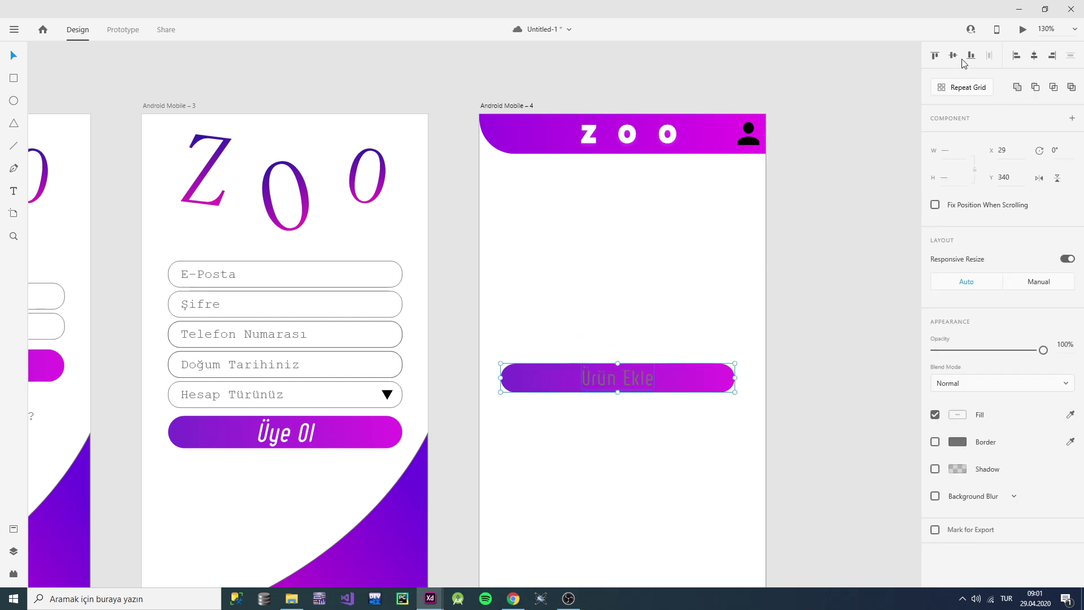
pyautogui.click(798, 188)
# Step: Subtract the Ürün Ekle text from the gradient bar so the label is cut out of it
pyautogui.moveTo(673, 444); pyautogui.dragTo(537, 308)
pyautogui.click(1053, 88)
pyautogui.hotkey('ctrl', 'z')
pyautogui.click(1035, 88)
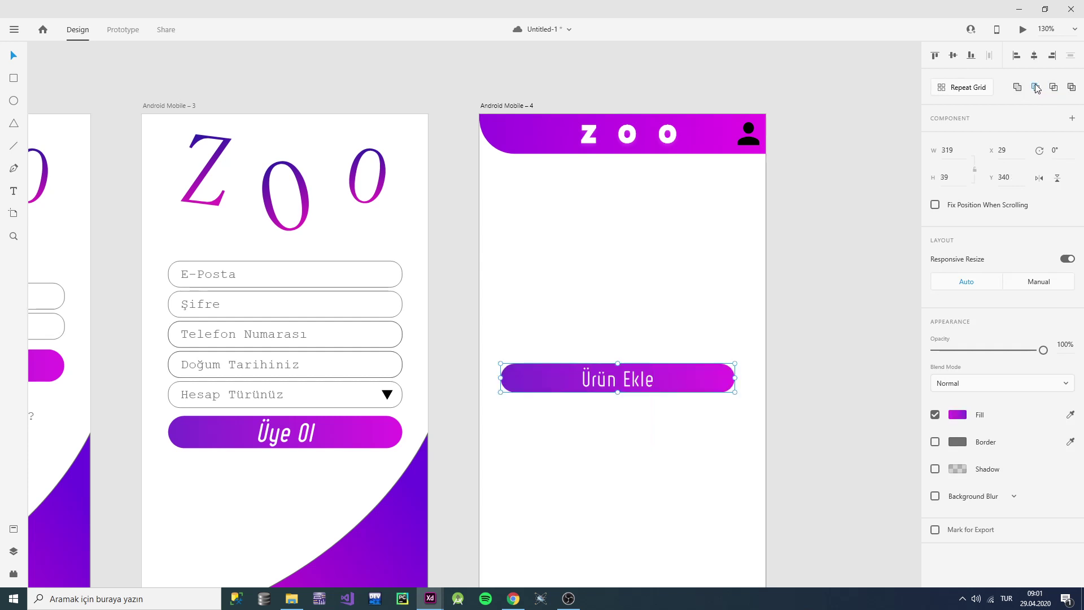
pyautogui.click(795, 201)
# Step: Group the Ürün Ekle button and place it horizontally centred on the artboard at about Y 212
pyautogui.moveTo(704, 367); pyautogui.dragTo(716, 284)
pyautogui.moveTo(802, 332); pyautogui.dragTo(562, 262)
pyautogui.rightClick(688, 284)
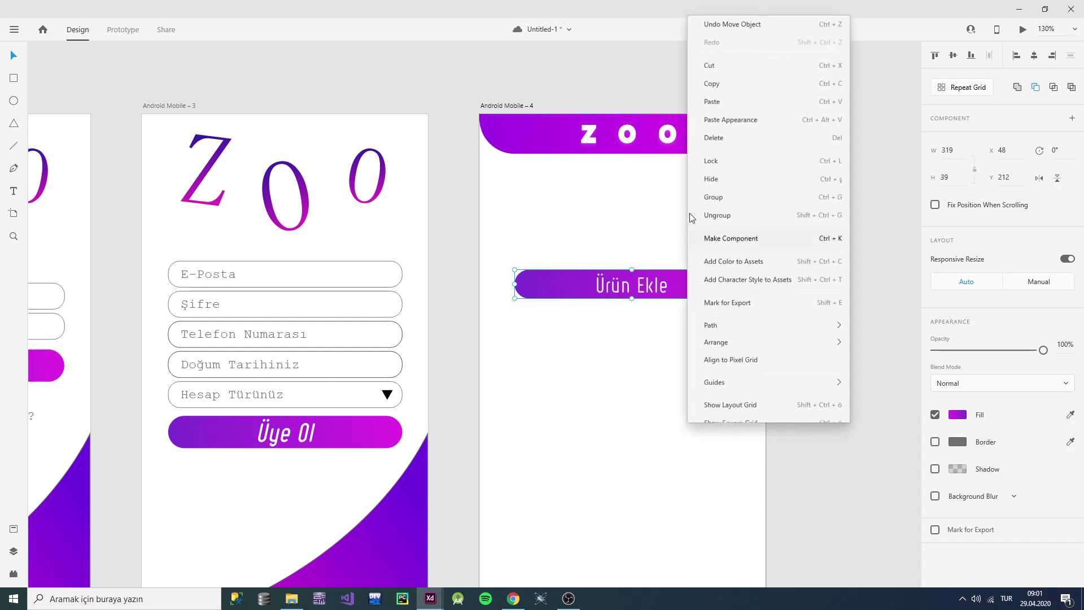
pyautogui.click(715, 198)
pyautogui.click(1034, 57)
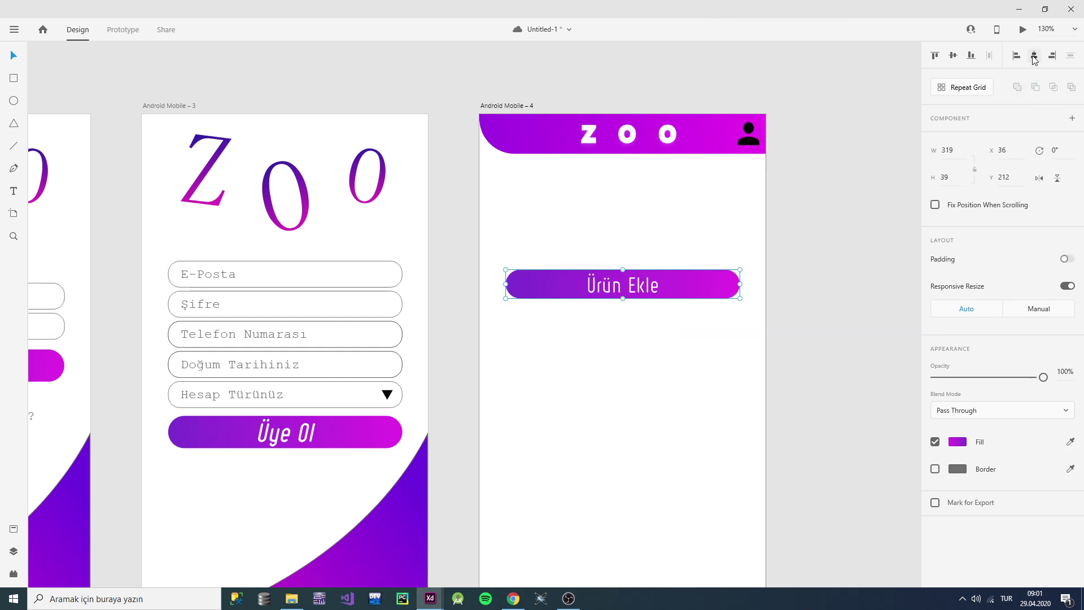
pyautogui.click(838, 190)
# Step: Duplicate the Ürün Ekle button twice, stacking the copies below it with even spacing
pyautogui.scroll(-3, 794, 254)
pyautogui.scroll(3, 773, 271)
pyautogui.click(717, 268)
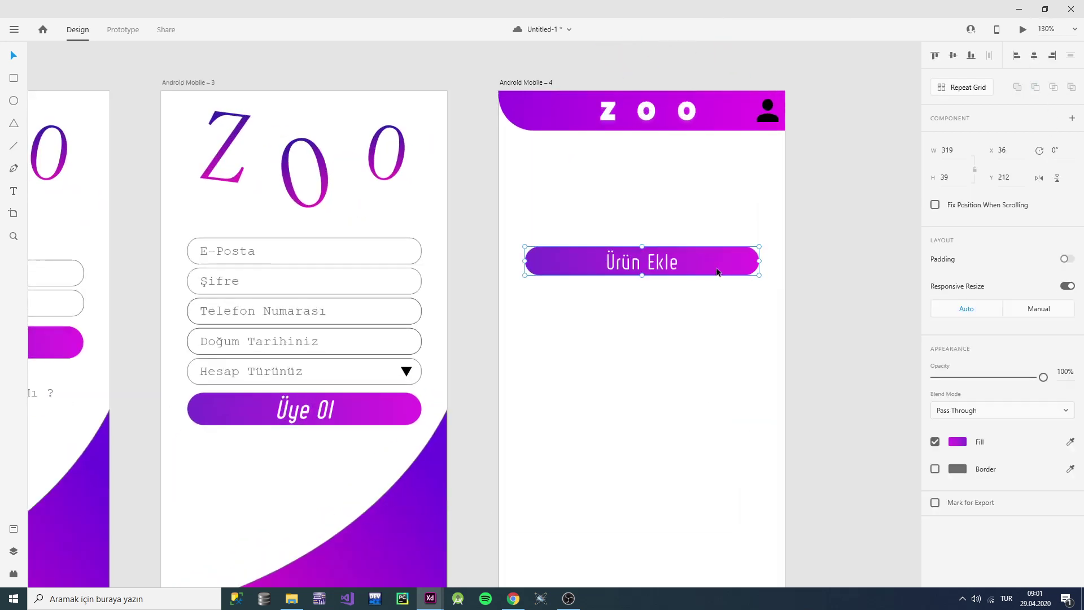
pyautogui.doubleClick(711, 267)
pyautogui.moveTo(710, 268); pyautogui.dragTo(705, 330)
pyautogui.hotkey('ctrl', 'z')
pyautogui.click(773, 284)
pyautogui.click(710, 263)
pyautogui.click(825, 357)
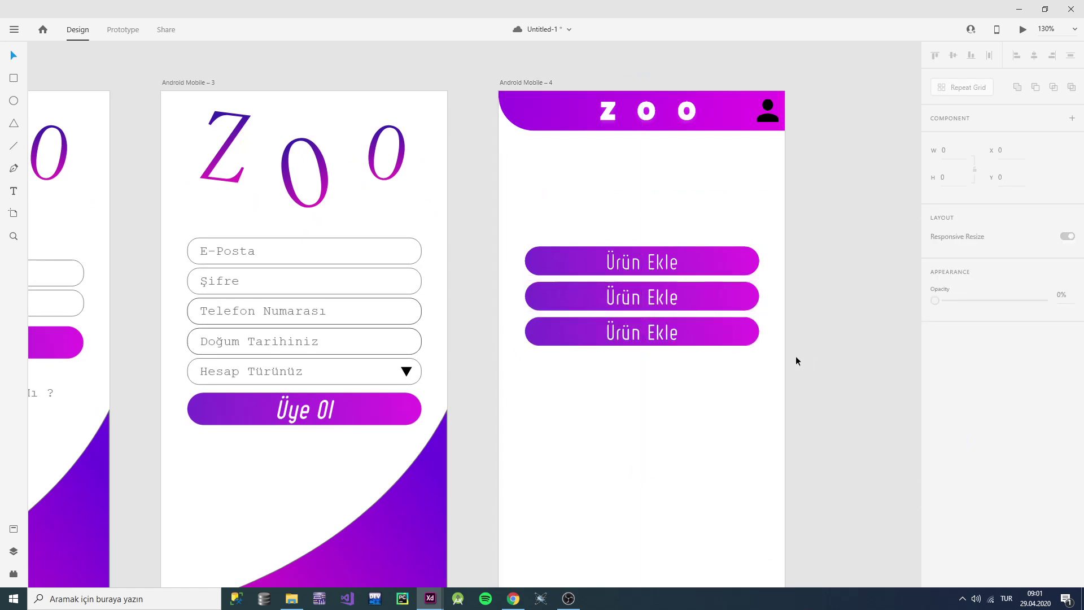
pyautogui.moveTo(805, 359); pyautogui.dragTo(636, 292)
pyautogui.click(835, 340)
pyautogui.click(747, 340)
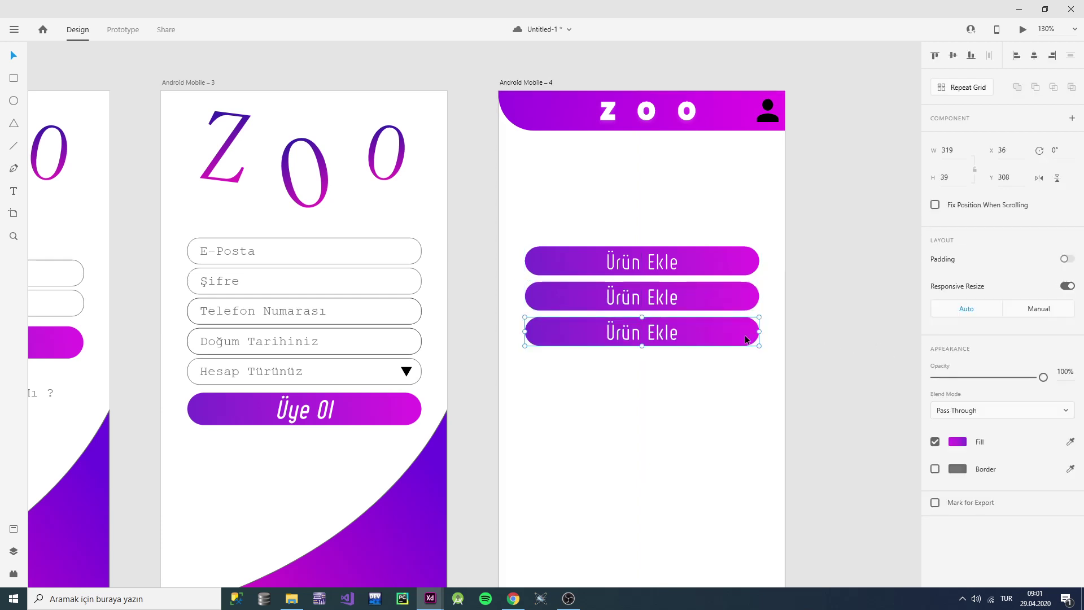
pyautogui.doubleClick(744, 339)
pyautogui.moveTo(744, 339); pyautogui.dragTo(737, 374)
pyautogui.hotkey('ctrl', 'z')
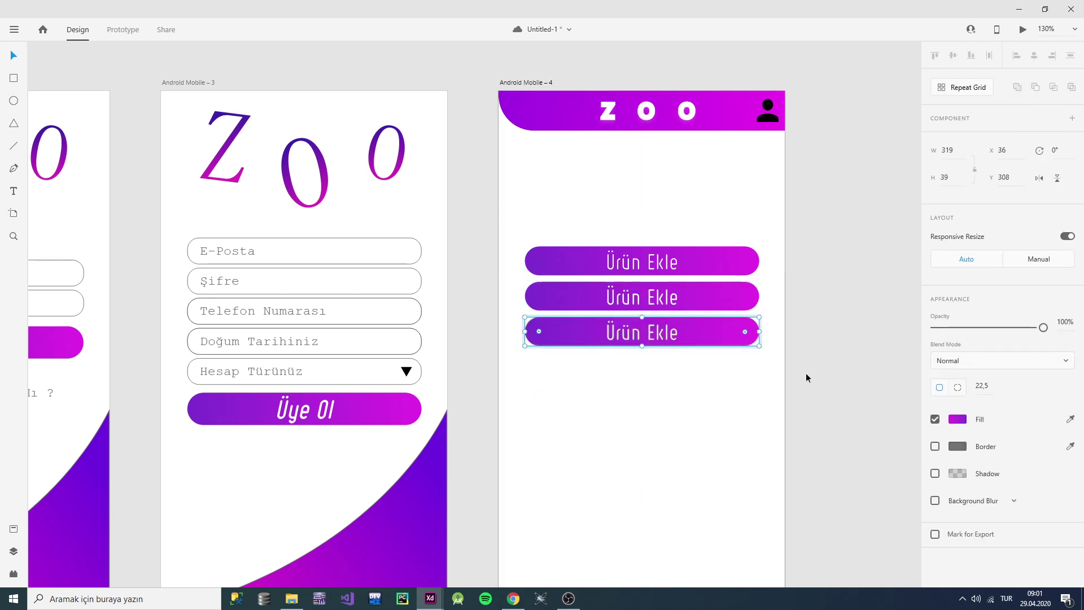
pyautogui.press('Escape')
pyautogui.click(830, 360)
pyautogui.moveTo(812, 349); pyautogui.dragTo(629, 332)
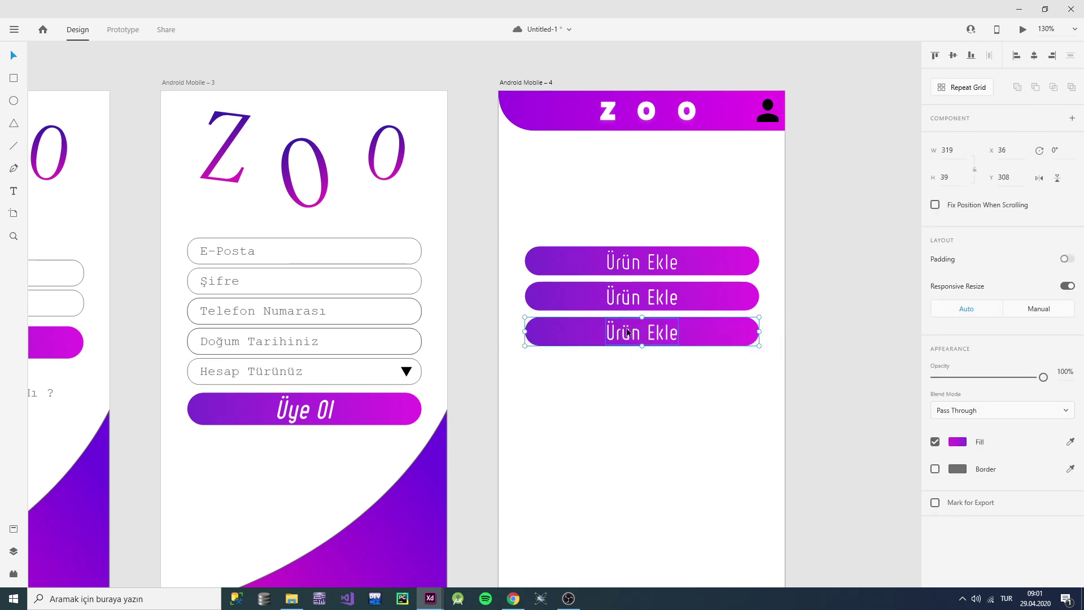
pyautogui.doubleClick(735, 334)
pyautogui.moveTo(736, 334); pyautogui.dragTo(730, 384)
pyautogui.hotkey('ctrl', 'z')
pyautogui.doubleClick(731, 337)
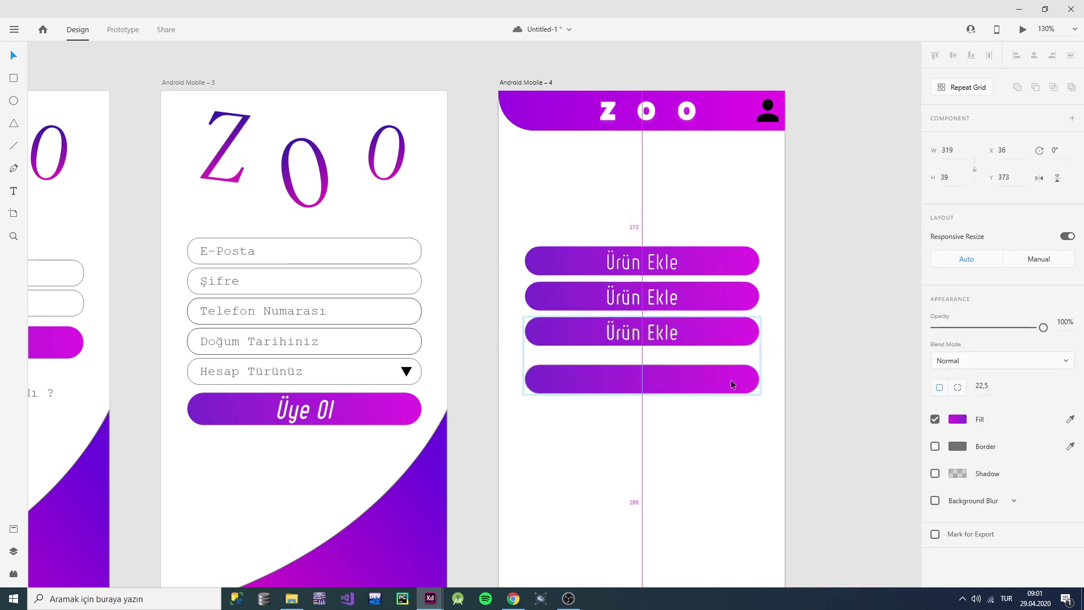
pyautogui.hotkey('ctrl', 'z')
pyautogui.click(724, 333)
pyautogui.click(818, 341)
pyautogui.hotkey('ctrl', 'shift', 'z')
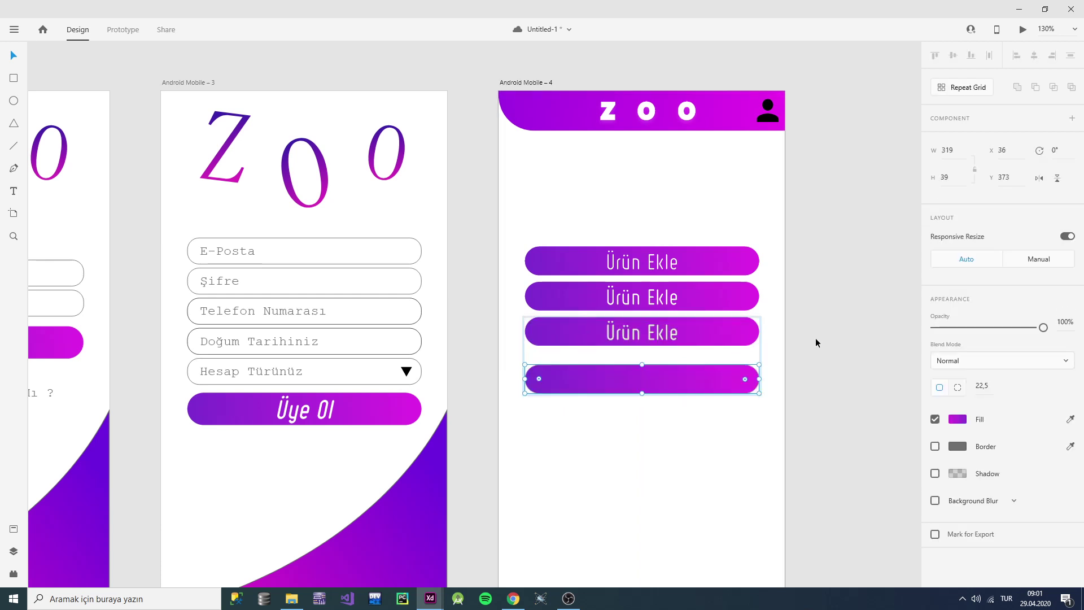
pyautogui.hotkey('ctrl', 'z')
pyautogui.hotkey('ctrl', 'z')
pyautogui.hotkey('ctrl', 'z')
pyautogui.hotkey('ctrl', 'z')
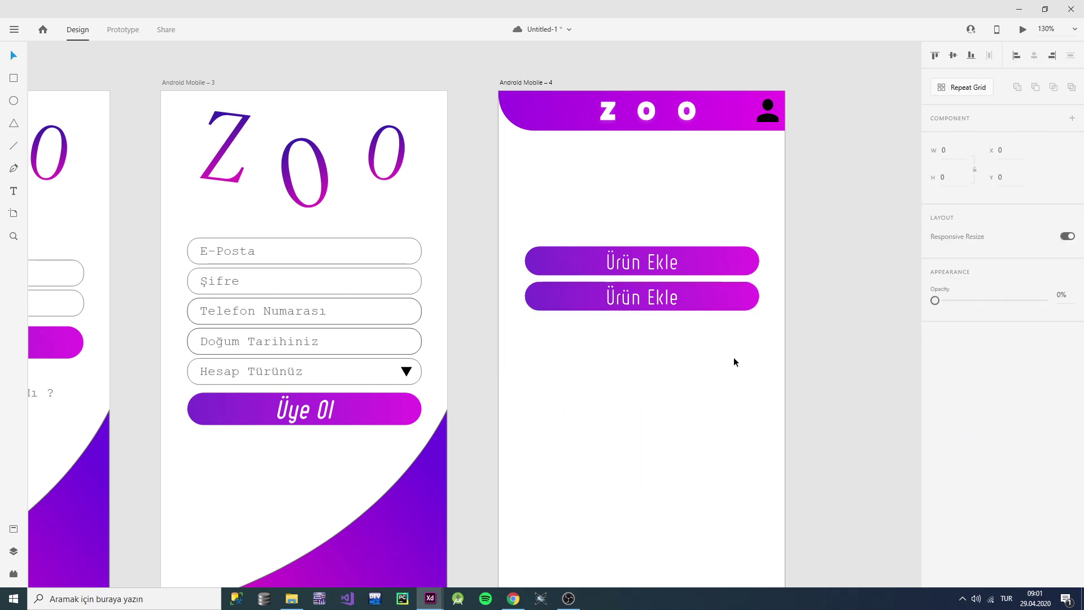
# Step: Duplicate the lowest Ürün Ekle button downward until four identical buttons are stacked with even spacing
pyautogui.keyDown('alt'); pyautogui.moveTo(710, 294); pyautogui.dragTo(725, 377); pyautogui.keyUp('alt')
pyautogui.hotkey('ctrl', 'z')
pyautogui.moveTo(824, 344); pyautogui.dragTo(562, 330)
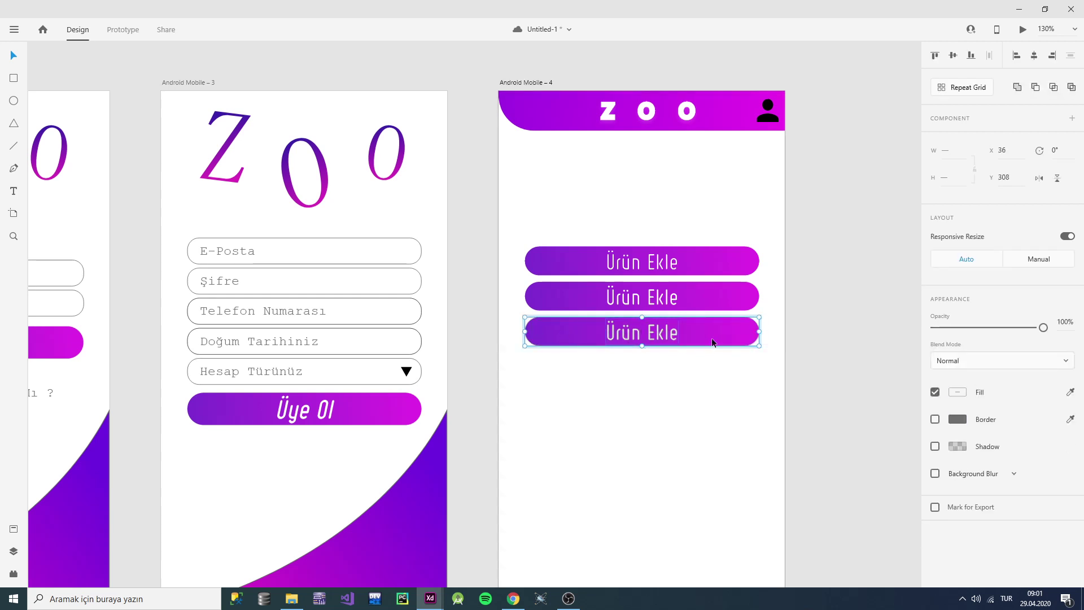
pyautogui.keyDown('alt'); pyautogui.moveTo(712, 339); pyautogui.dragTo(735, 394); pyautogui.keyUp('alt')
pyautogui.hotkey('ctrl', 'z')
pyautogui.click(851, 390)
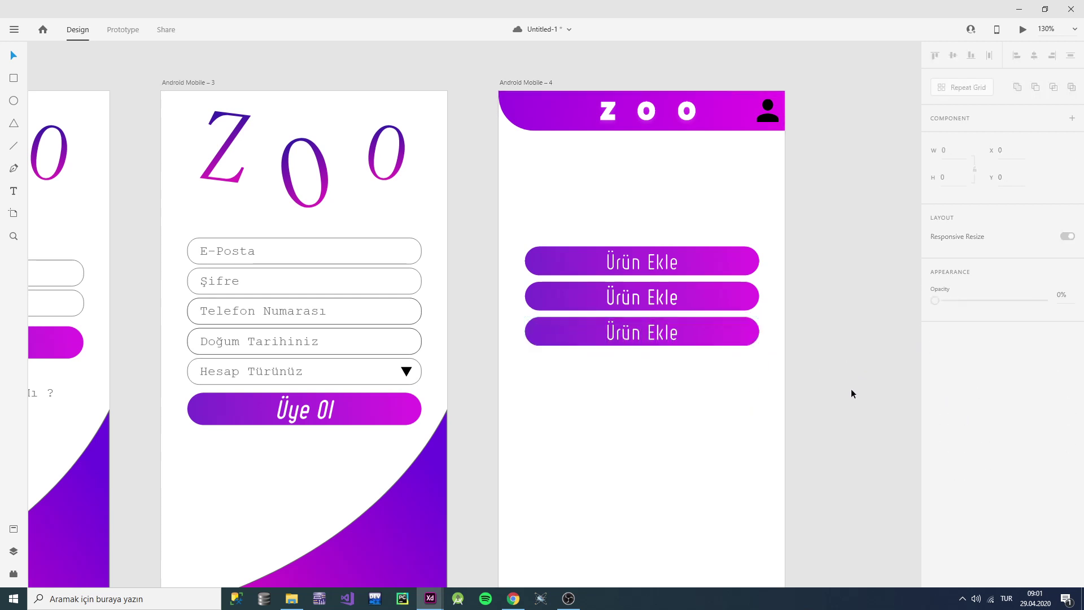
pyautogui.moveTo(741, 342); pyautogui.dragTo(741, 377)
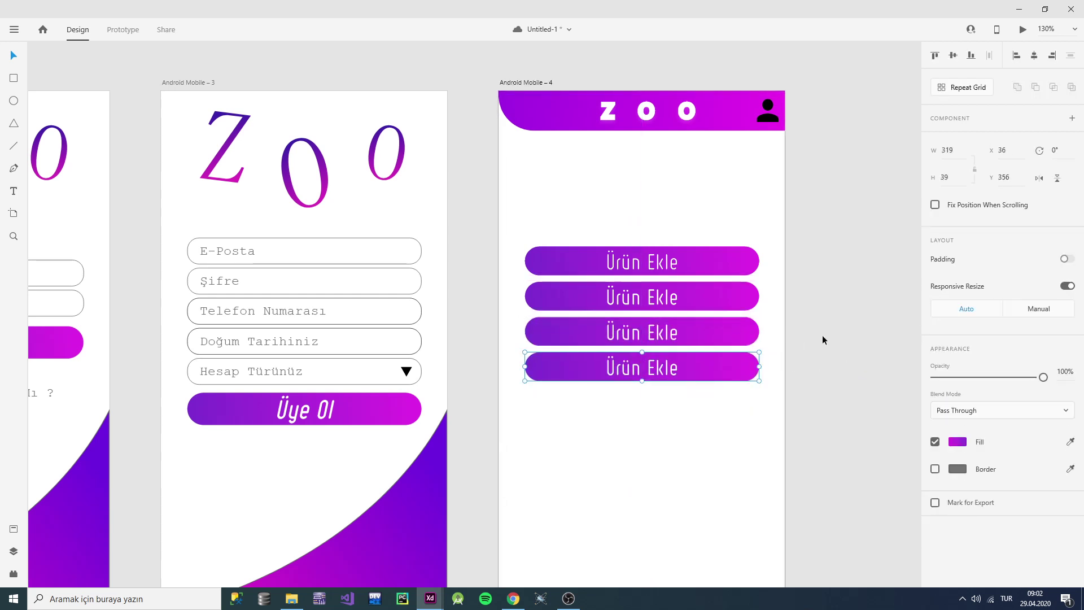
pyautogui.click(822, 340)
# Step: Change the label of the topmost button to Siparişler
pyautogui.click(652, 259)
pyautogui.doubleClick(652, 259)
pyautogui.doubleClick(651, 260)
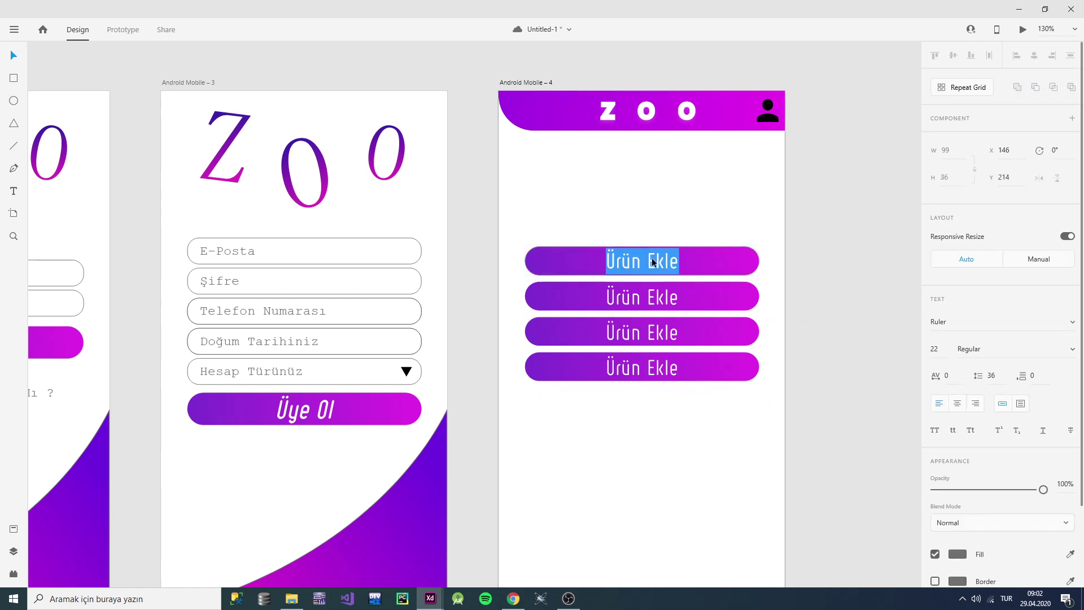
pyautogui.write('S')
pyautogui.press('capslock')
pyautogui.write('ipari')
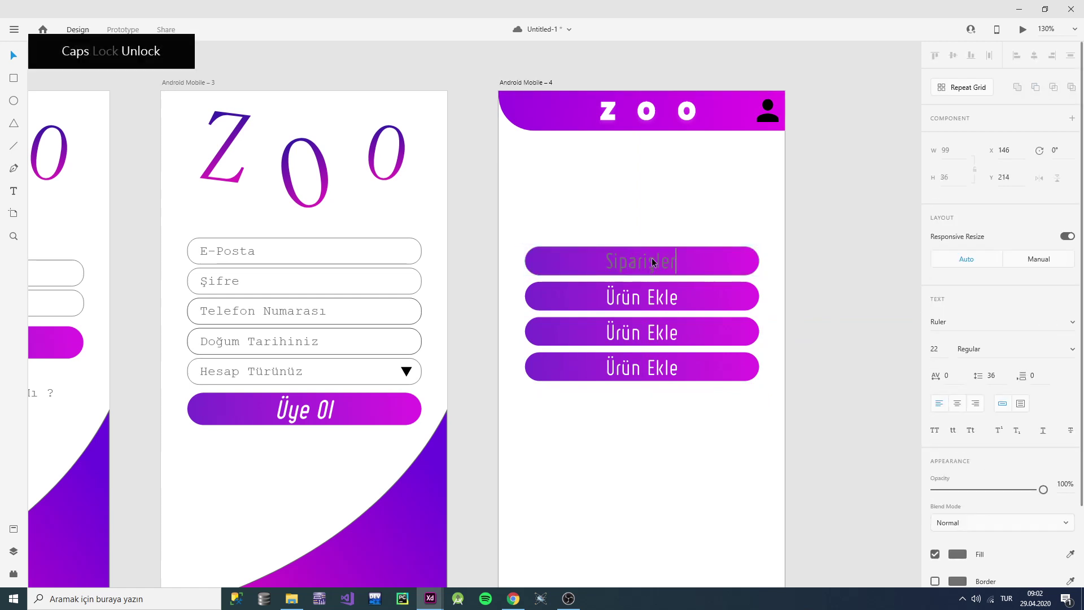
pyautogui.write('şler')
pyautogui.click(673, 213)
pyautogui.click(663, 259)
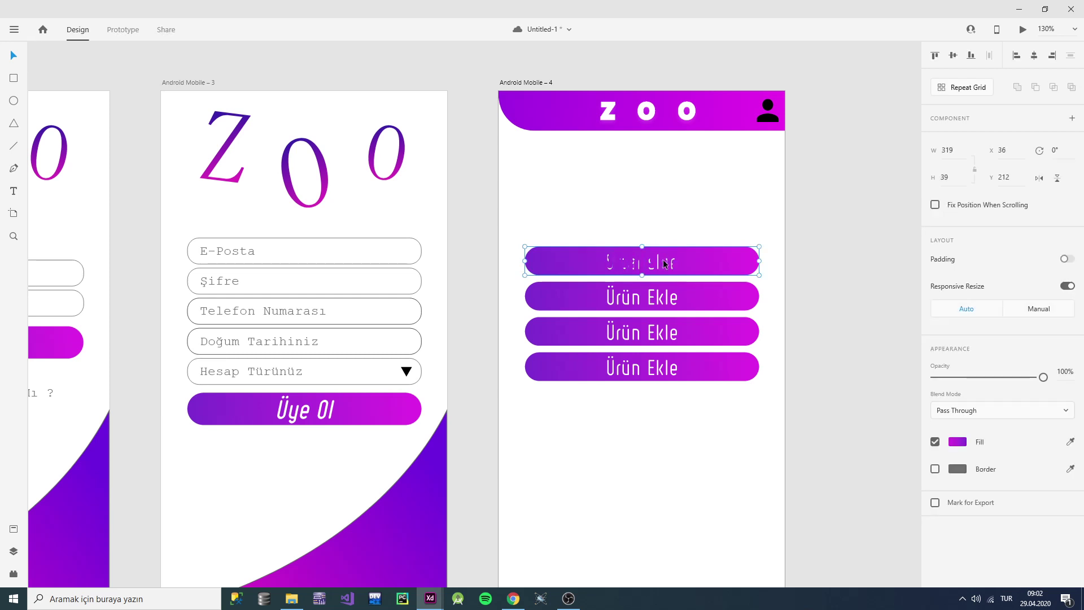
pyautogui.doubleClick(663, 259)
pyautogui.click(671, 227)
# Step: Delete the leftover Ürün Ekle button beneath the Siparişler button and put Siparişler back in the top slot
pyautogui.moveTo(680, 253); pyautogui.dragTo(703, 221)
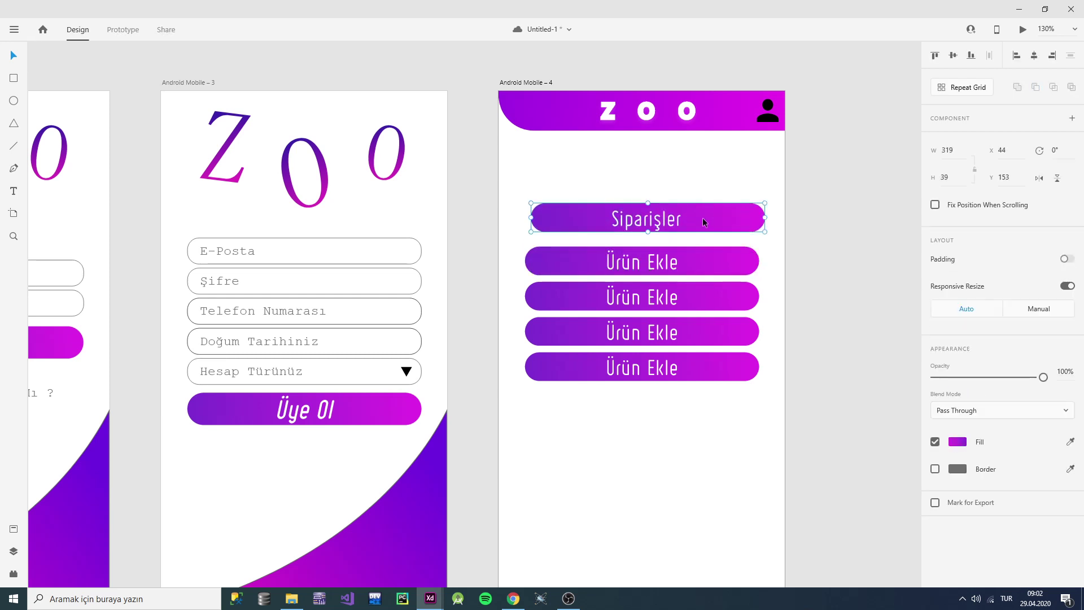
pyautogui.moveTo(787, 259); pyautogui.dragTo(458, 254)
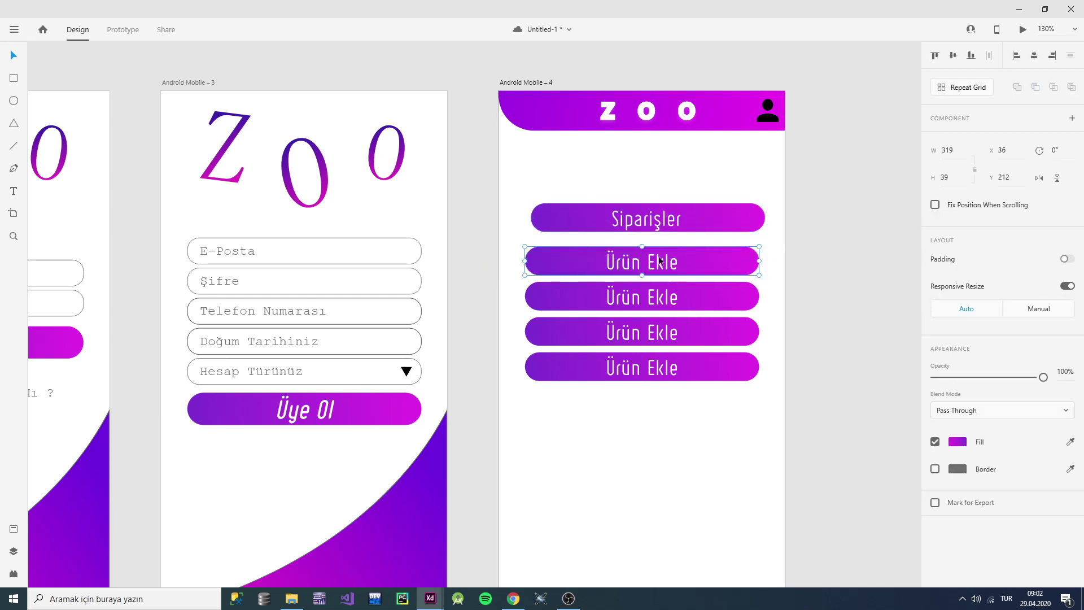
pyautogui.press('Delete')
pyautogui.moveTo(700, 214); pyautogui.dragTo(692, 256)
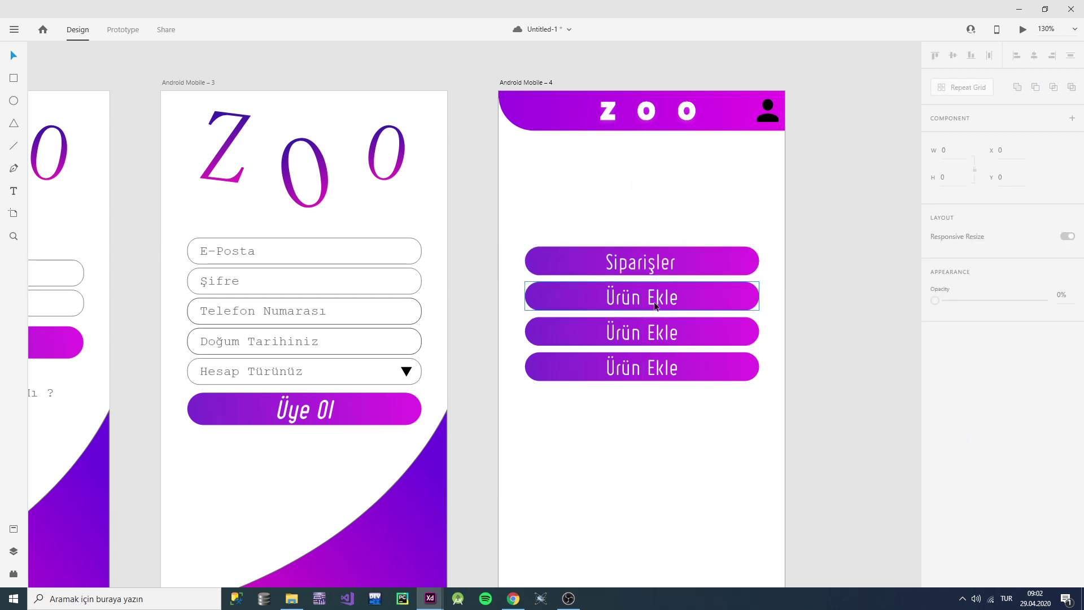
# Step: Change the label of the third button in the stack to Ürün Güncelle
pyautogui.click(672, 328)
pyautogui.doubleClick(672, 327)
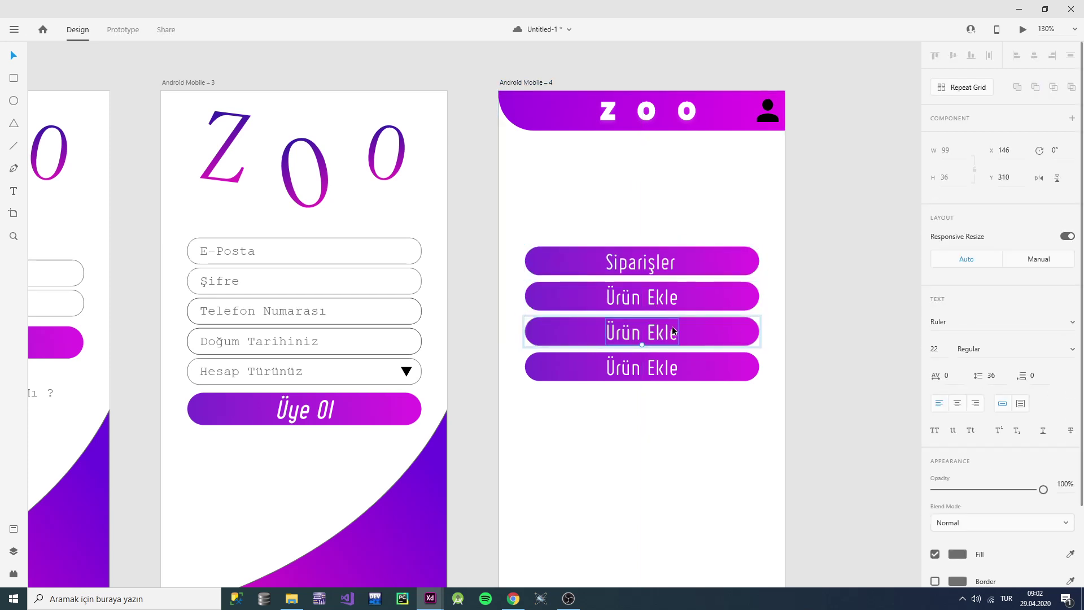
pyautogui.moveTo(672, 326); pyautogui.dragTo(650, 332)
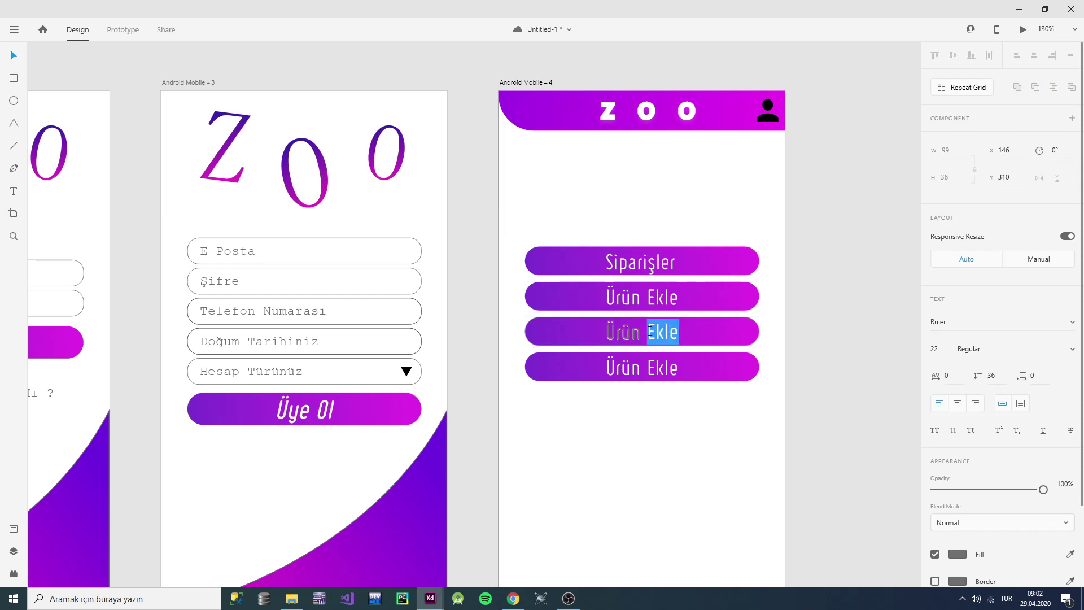
pyautogui.press('capslock')
pyautogui.write('G')
pyautogui.press('capslock')
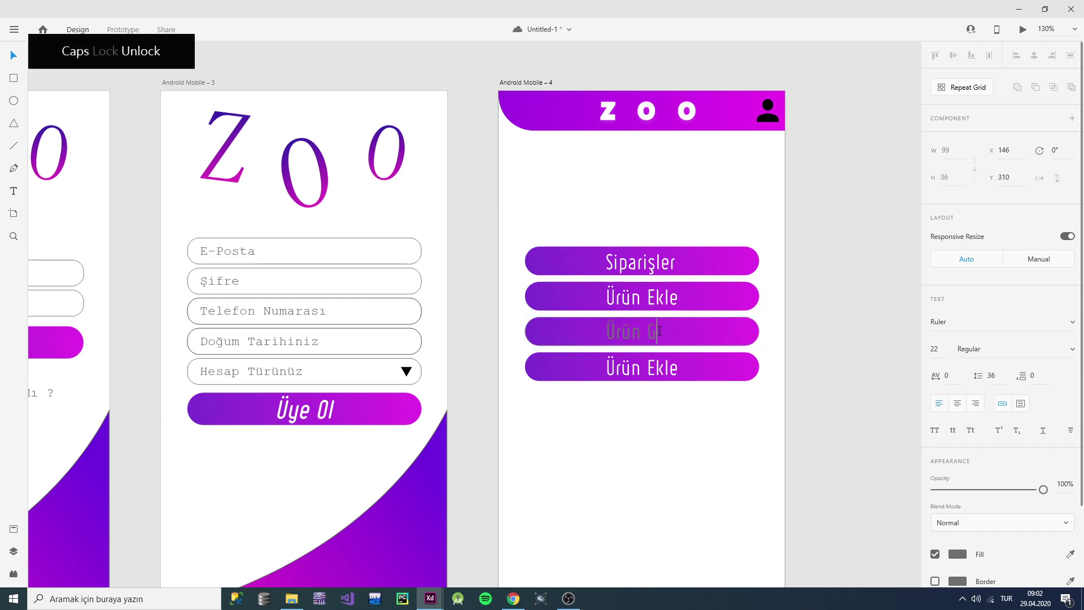
pyautogui.write('üncelle')
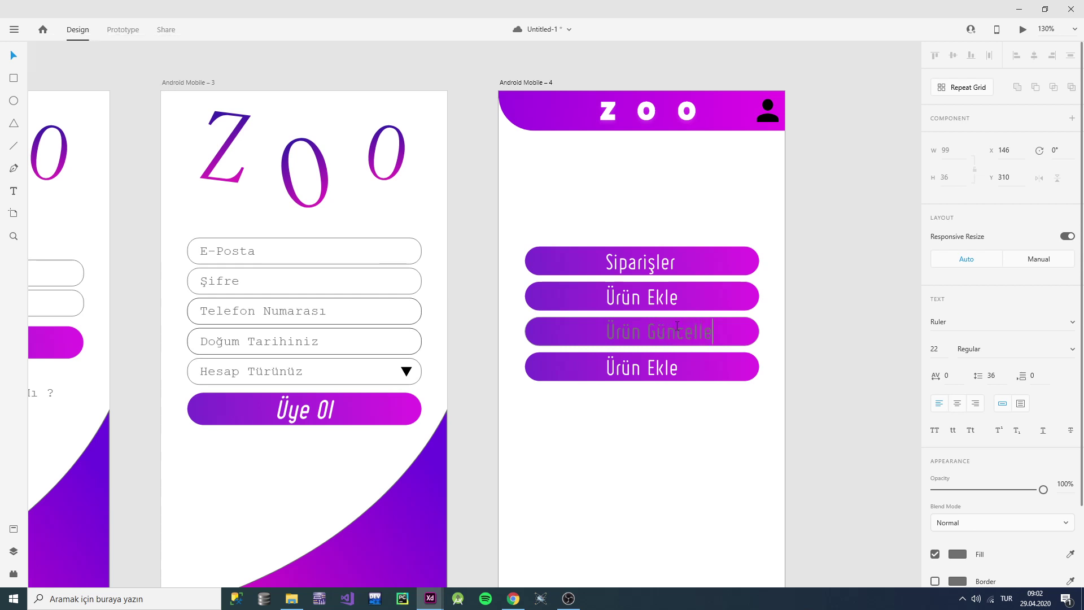
pyautogui.press('Escape')
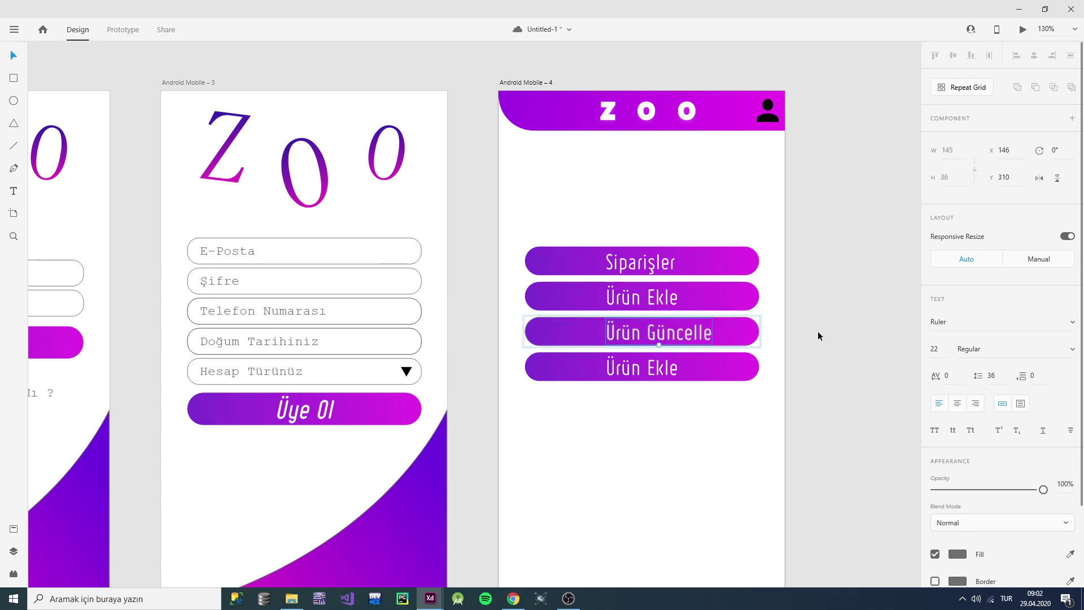
# Step: Ungroup the Ürün Güncelle button and subtract its label from the button shape
pyautogui.click(573, 332)
pyautogui.rightClick(642, 333)
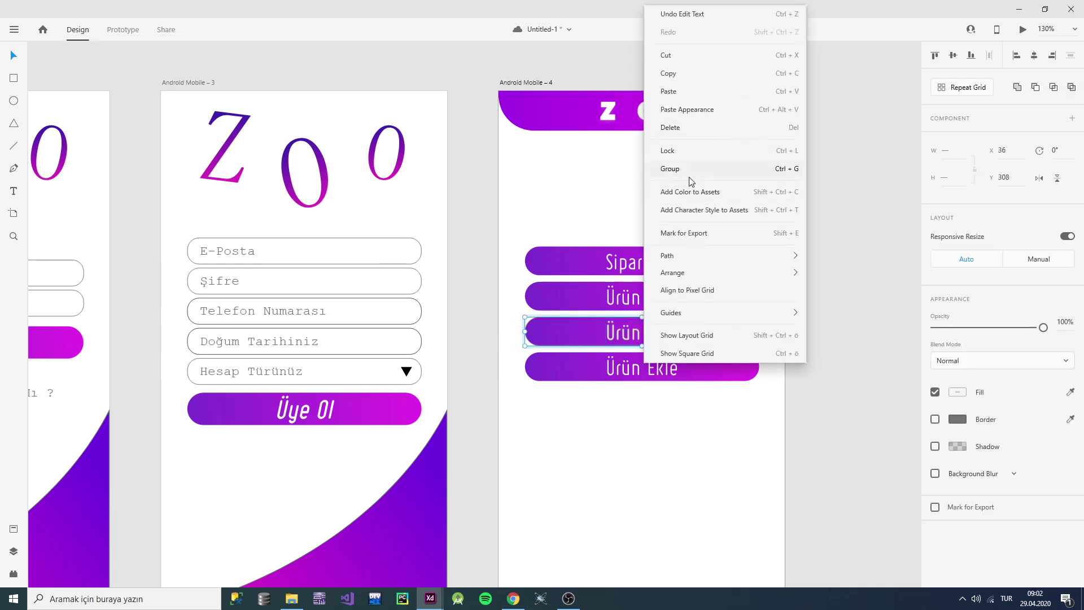
pyautogui.press('Escape')
pyautogui.click(803, 338)
pyautogui.click(714, 327)
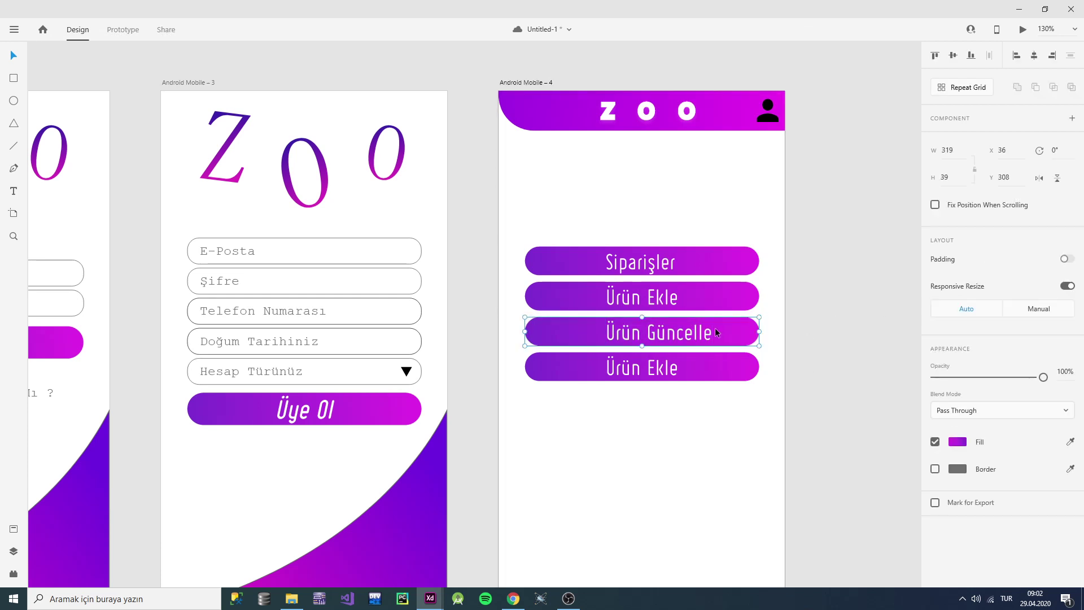
pyautogui.rightClick(714, 328)
pyautogui.click(745, 215)
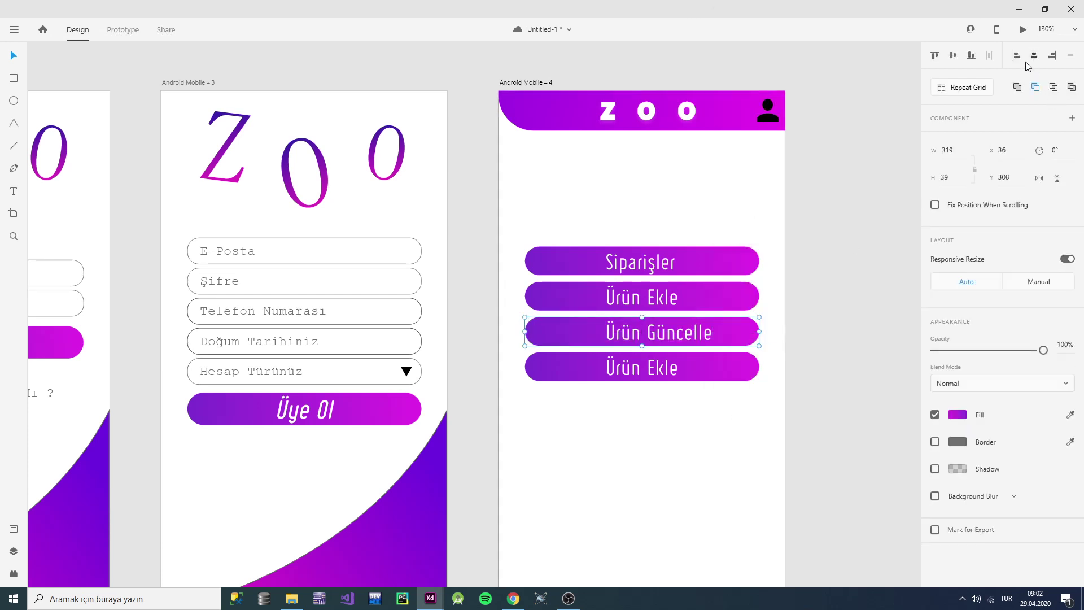
pyautogui.click(802, 346)
# Step: Move the Ürün Güncelle button to the empty area below the menu and separate it into label and shape
pyautogui.moveTo(720, 331); pyautogui.dragTo(706, 479)
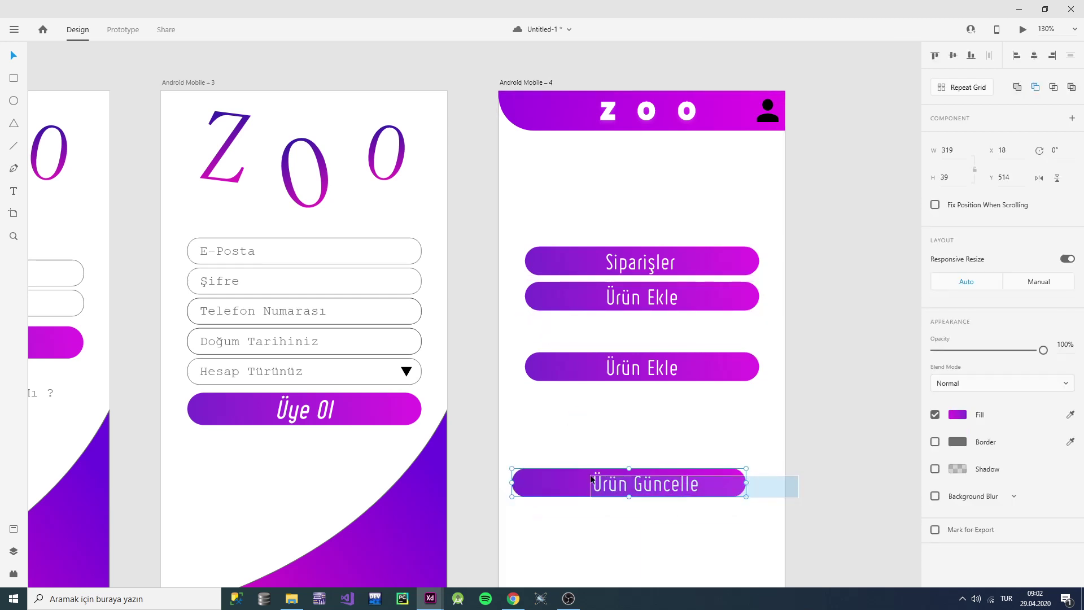
pyautogui.rightClick(614, 484)
pyautogui.click(681, 268)
pyautogui.moveTo(804, 494); pyautogui.dragTo(573, 477)
pyautogui.press('Escape')
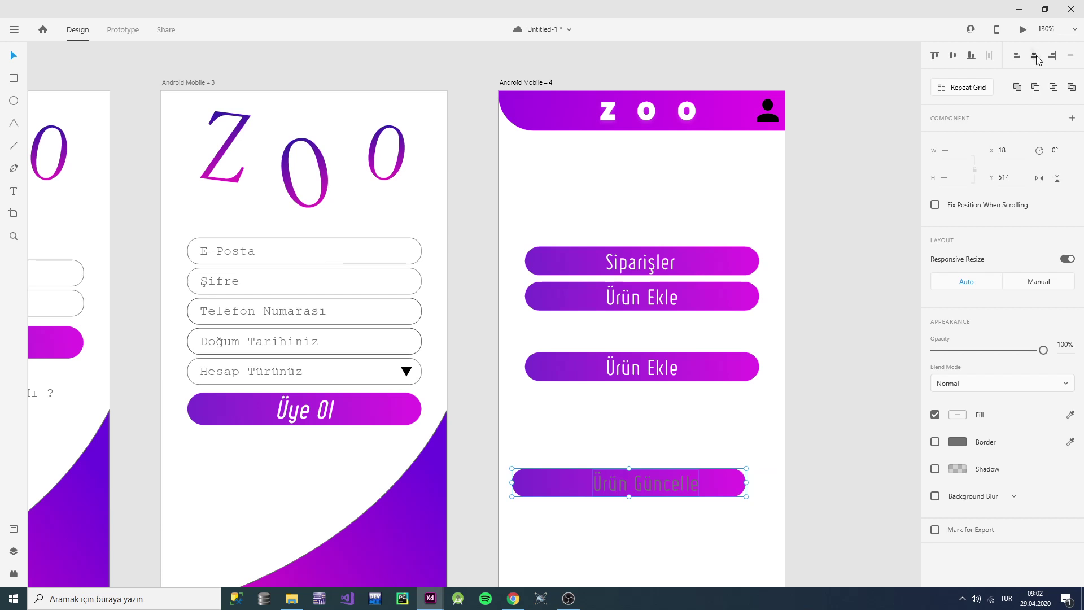
# Step: Centre the Ürün Güncelle label horizontally in its button shape and subtract it from the shape
pyautogui.click(1053, 87)
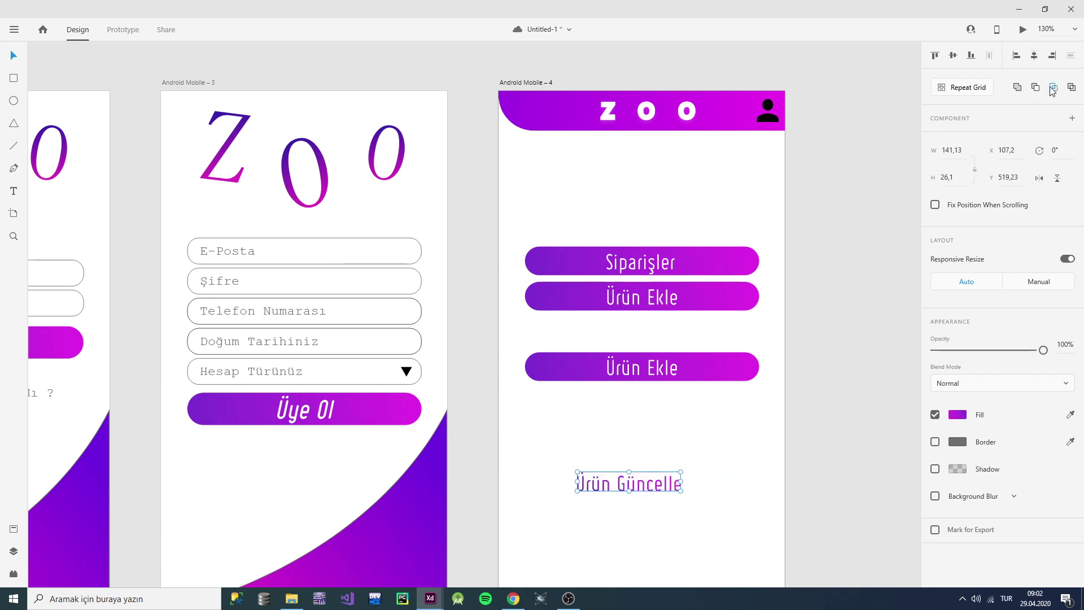
pyautogui.hotkey('ctrl', 'z')
pyautogui.click(1036, 87)
# Step: Group the Ürün Güncelle button and move it back into the third slot of the menu
pyautogui.moveTo(816, 490); pyautogui.dragTo(594, 481)
pyautogui.rightClick(714, 482)
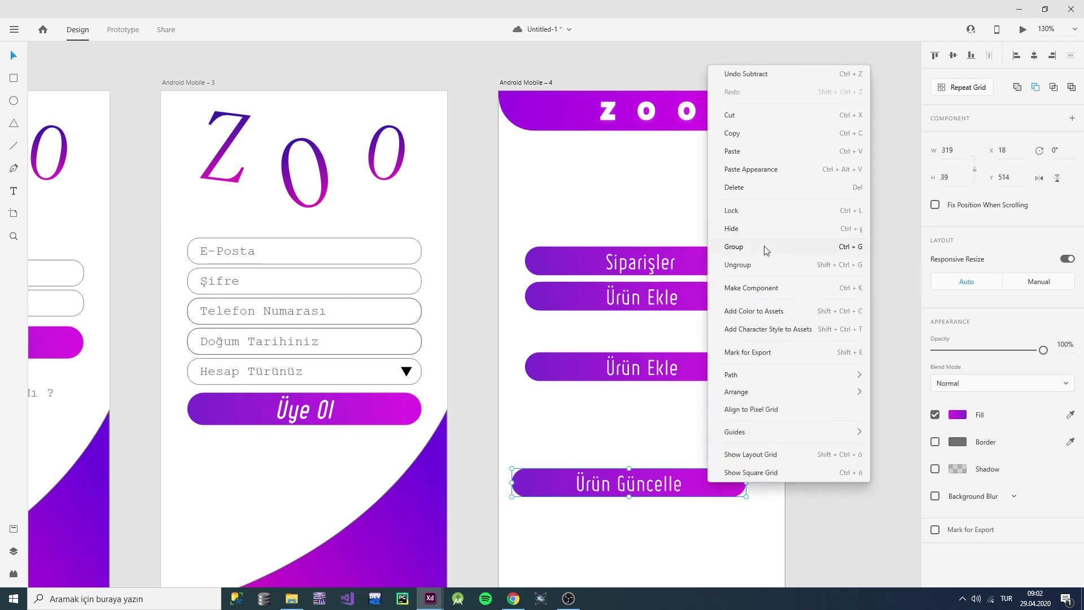
pyautogui.click(754, 247)
pyautogui.moveTo(703, 466); pyautogui.dragTo(717, 331)
pyautogui.click(838, 322)
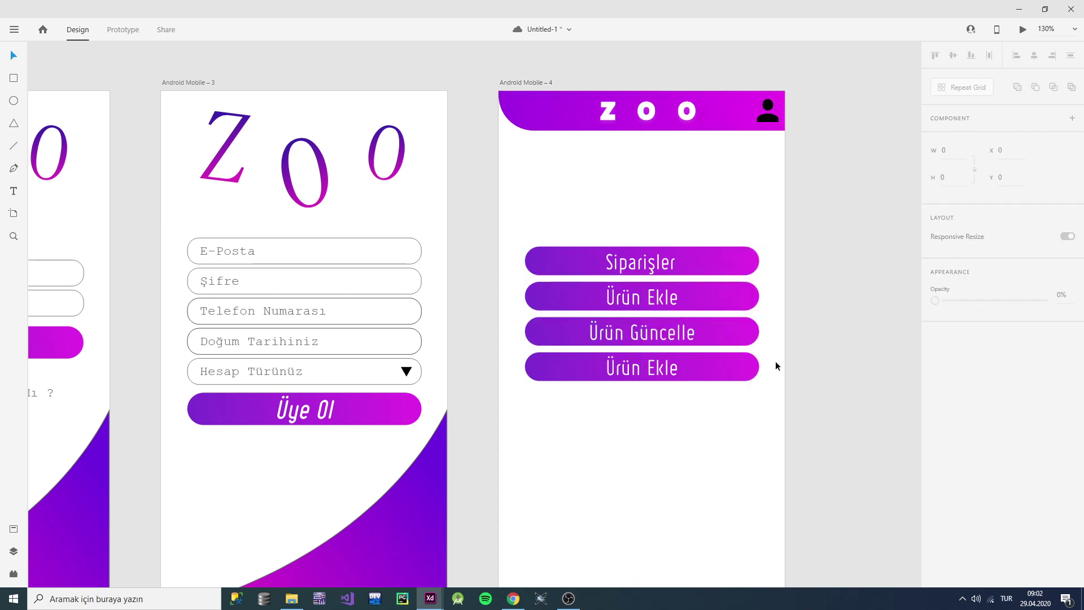
# Step: Change the label of the fourth button in the stack to Ürün Sil
pyautogui.click(659, 365)
pyautogui.click(658, 366)
pyautogui.doubleClick(658, 366)
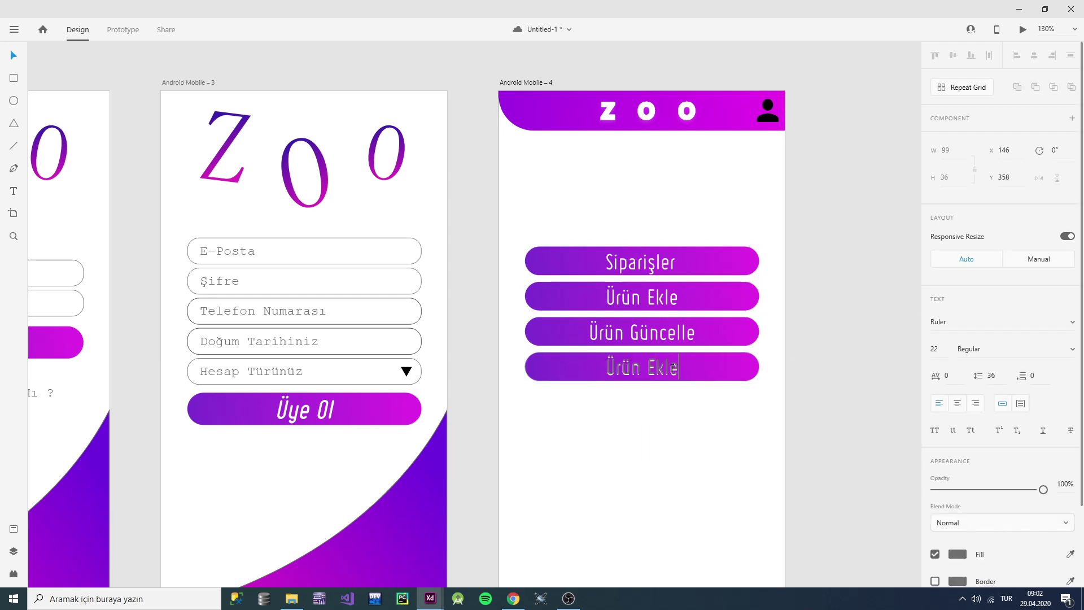
pyautogui.doubleClick(655, 367)
pyautogui.press('capslock')
pyautogui.write('S')
pyautogui.press('capslock')
pyautogui.write('il')
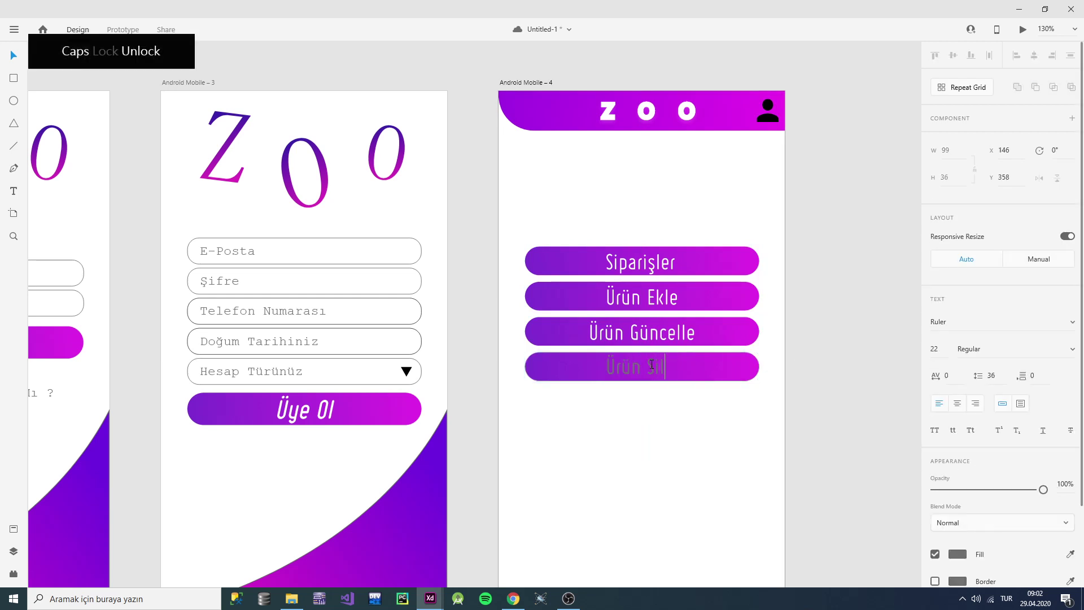
pyautogui.press('Return')
pyautogui.press('Escape')
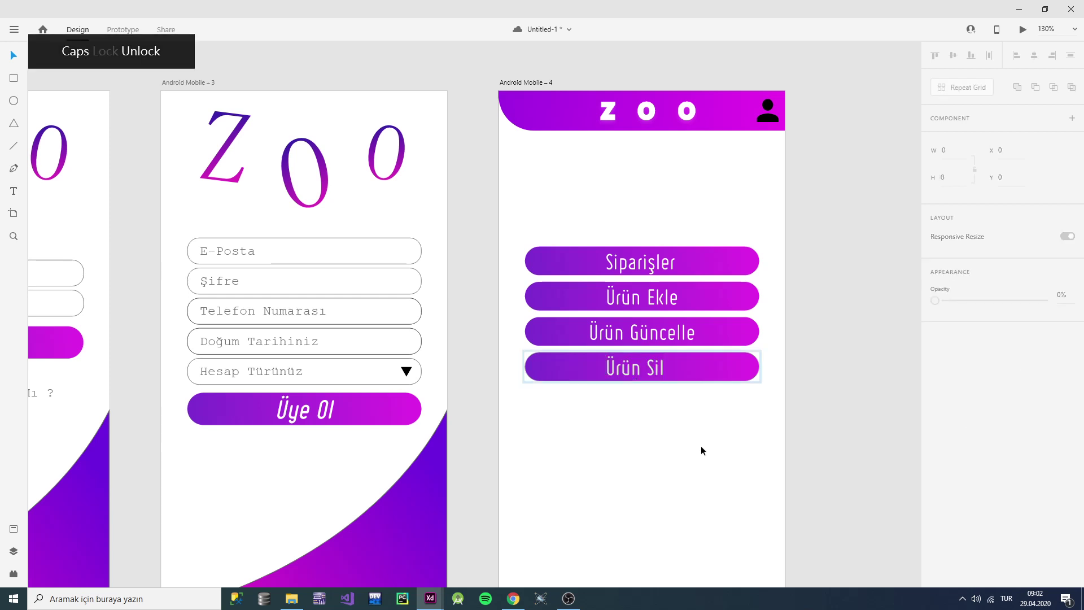
# Step: Move the Ürün Sil button to the empty area below the menu and separate it into label and shape
pyautogui.moveTo(737, 374); pyautogui.dragTo(686, 466)
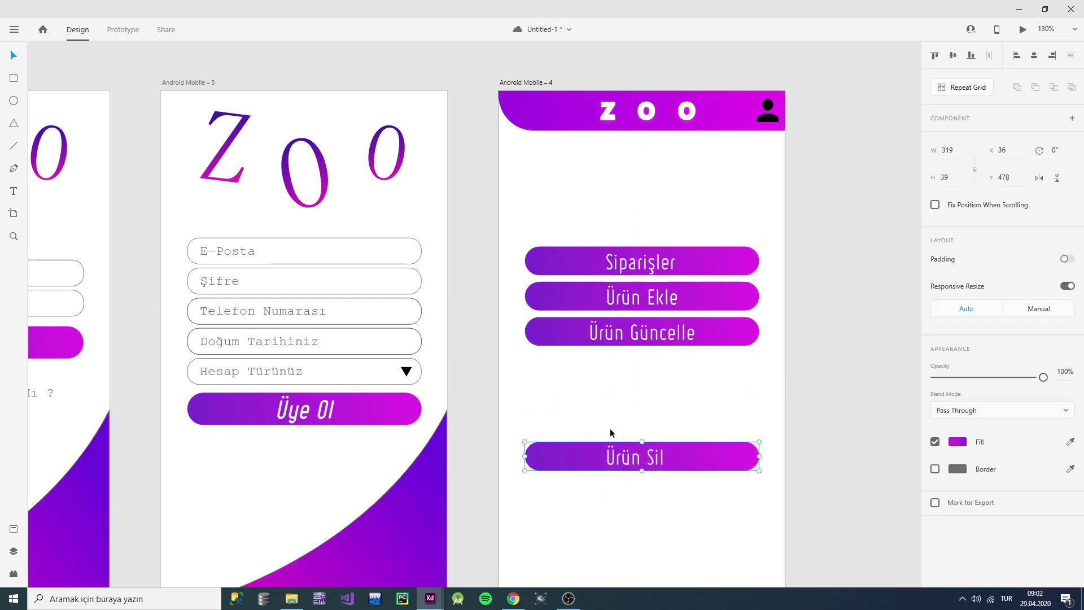
pyautogui.rightClick(686, 460)
pyautogui.click(723, 260)
pyautogui.click(679, 428)
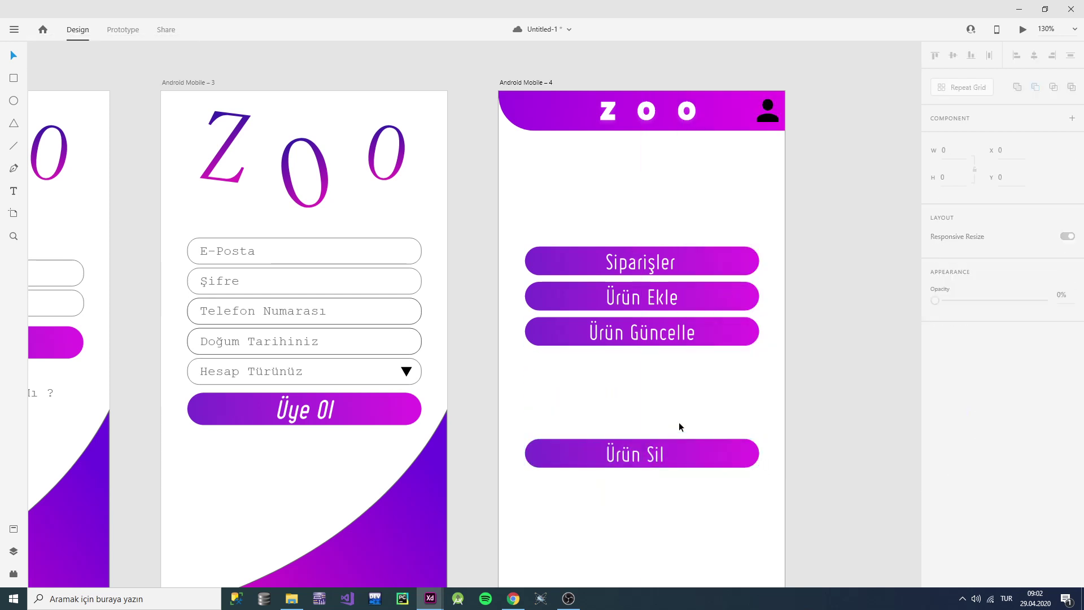
pyautogui.moveTo(647, 479); pyautogui.dragTo(641, 459)
pyautogui.rightClick(641, 459)
pyautogui.click(724, 252)
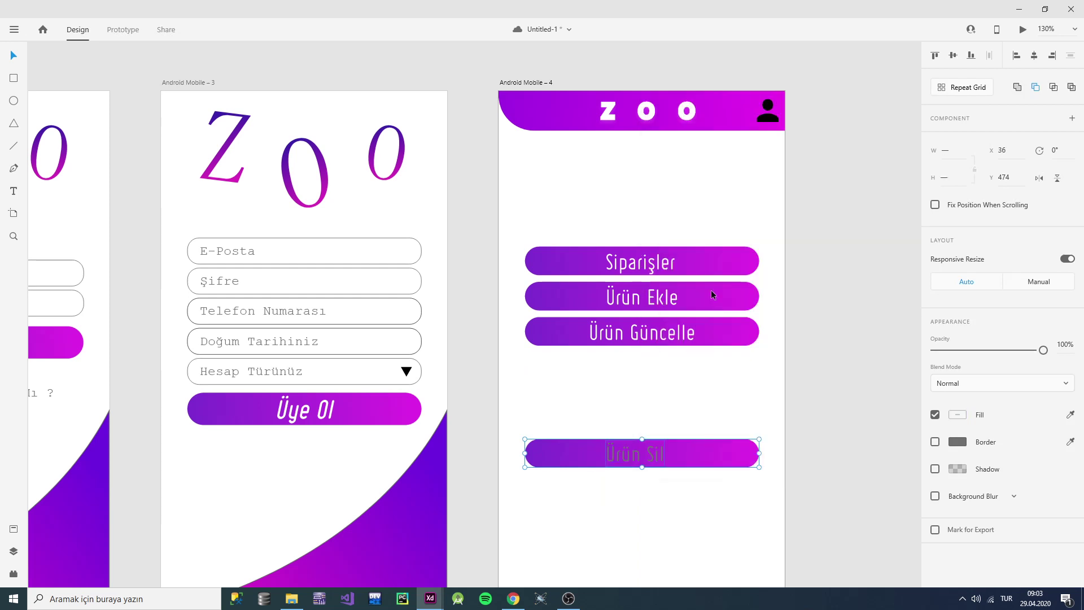
# Step: Centre the Ürün Sil label horizontally in its button shape and subtract it from the shape
pyautogui.click(693, 496)
pyautogui.moveTo(693, 496); pyautogui.dragTo(602, 398)
pyautogui.click(1037, 88)
pyautogui.click(733, 425)
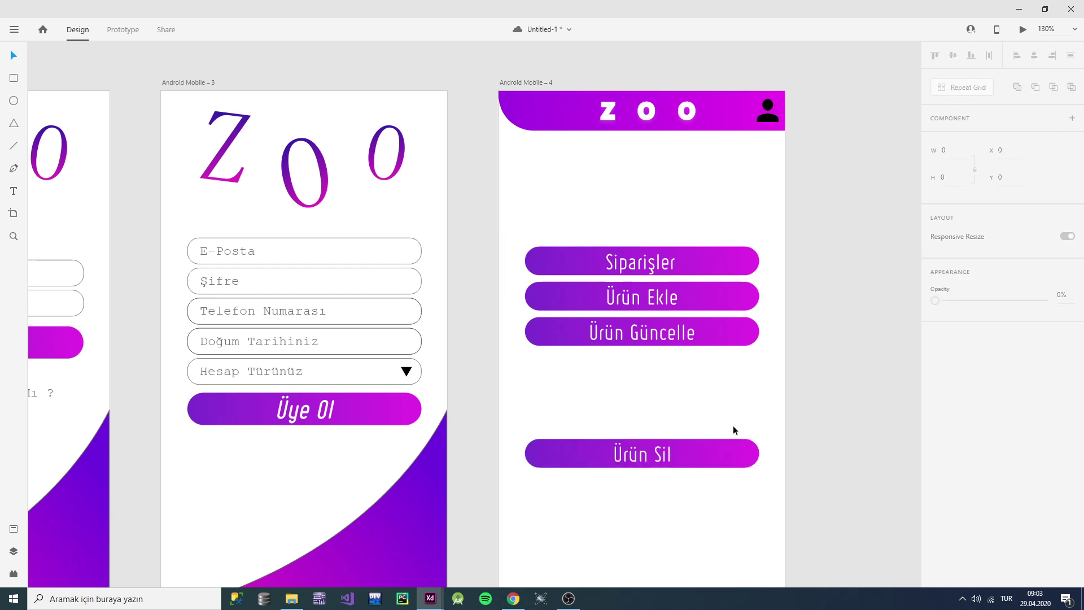
# Step: Move the Ürün Sil button up into the fourth slot, directly beneath Ürün Güncelle
pyautogui.moveTo(717, 446); pyautogui.dragTo(720, 365)
pyautogui.click(791, 349)
pyautogui.scroll(-3, 791, 346)
pyautogui.scroll(3, 793, 412)
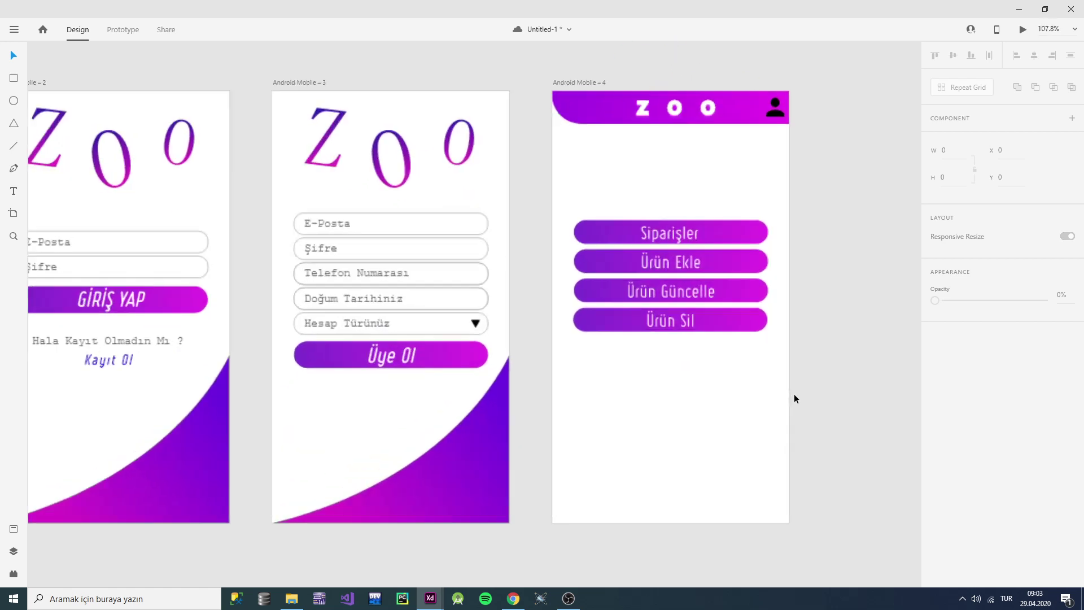
# Step: Shift all four menu buttons together slightly lower on the fourth artboard
pyautogui.moveTo(825, 326); pyautogui.dragTo(593, 155)
pyautogui.moveTo(722, 198); pyautogui.dragTo(722, 236)
pyautogui.click(807, 208)
# Step: Save the document with the four app screens
pyautogui.scroll(-4, 813, 222)
pyautogui.scroll(3, 876, 217)
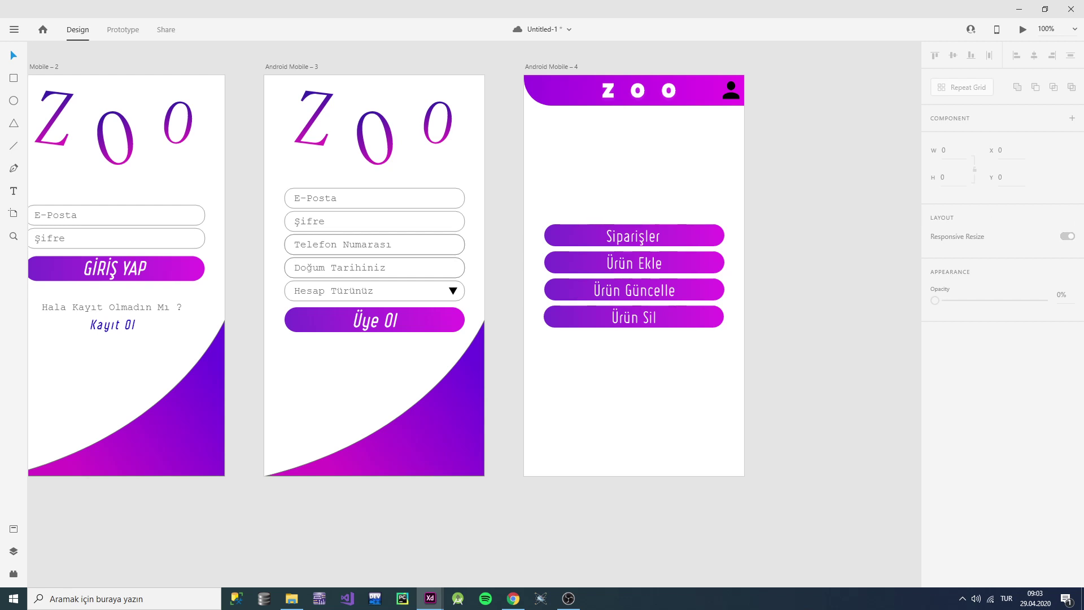
pyautogui.hotkey('ctrl', 's')
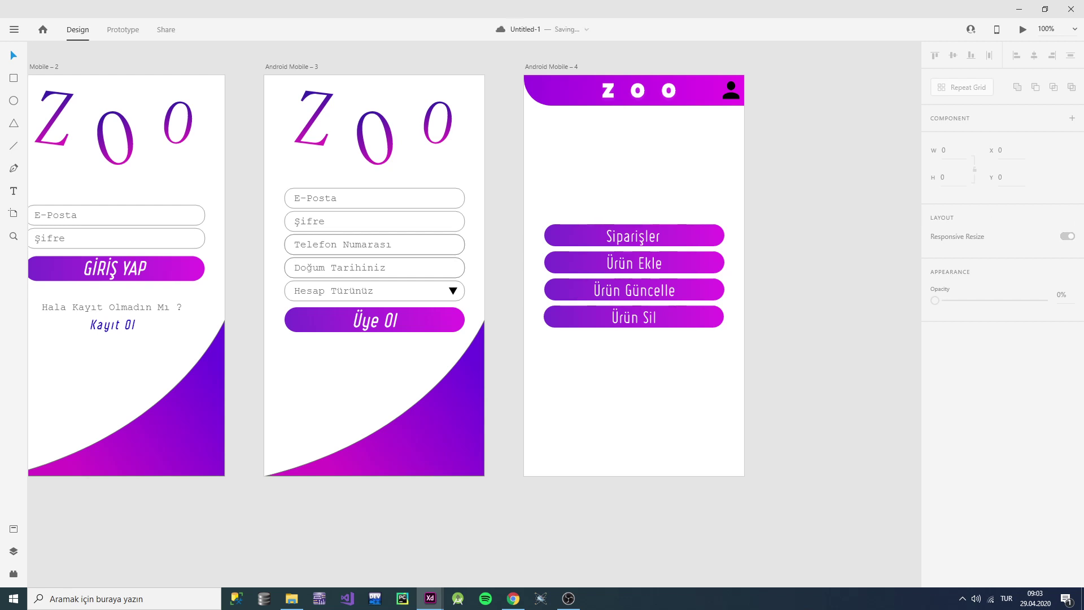